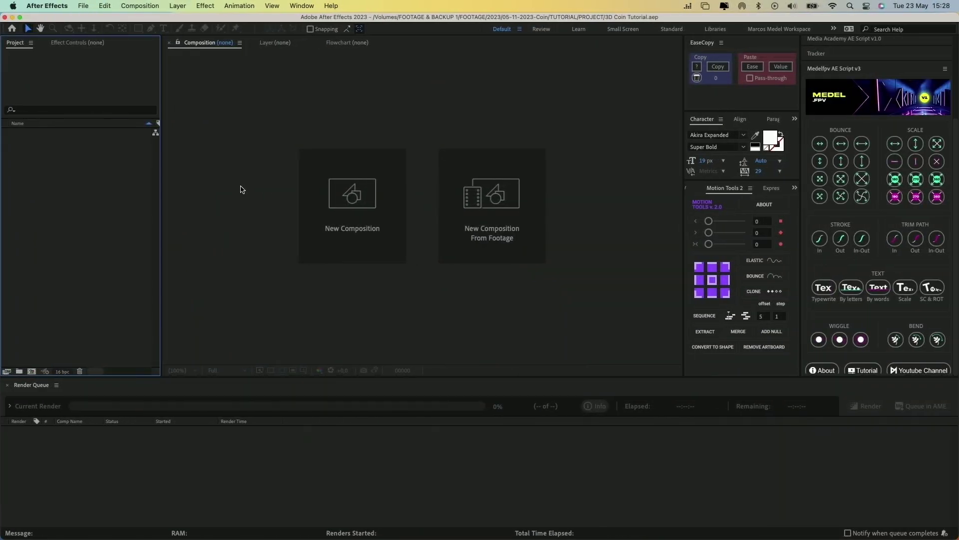
Import the Marcos_coin.mov footage into the project.
{"action": "right_click", "coordinate": [105, 187]}
{"action": "mouse_move", "coordinate": [131, 236]}
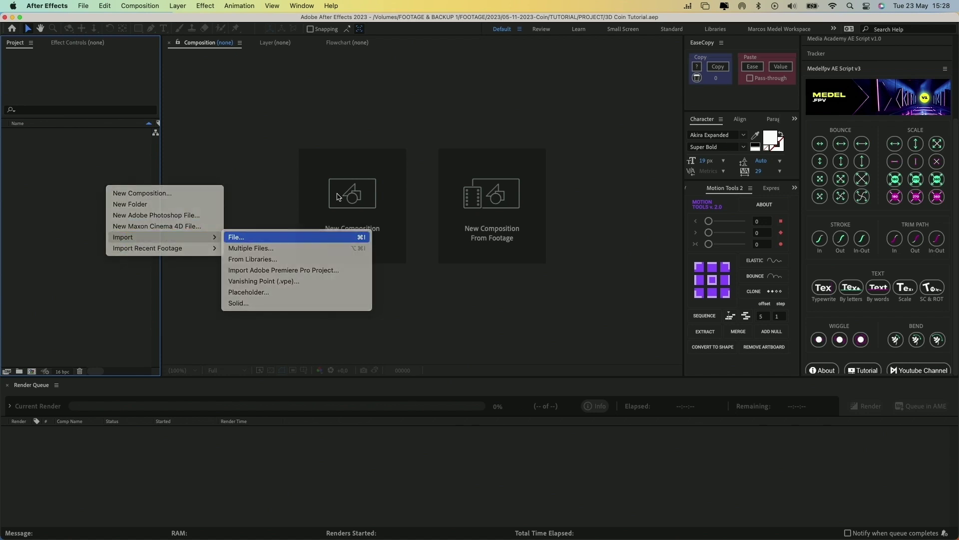
{"action": "left_click", "coordinate": [223, 236]}
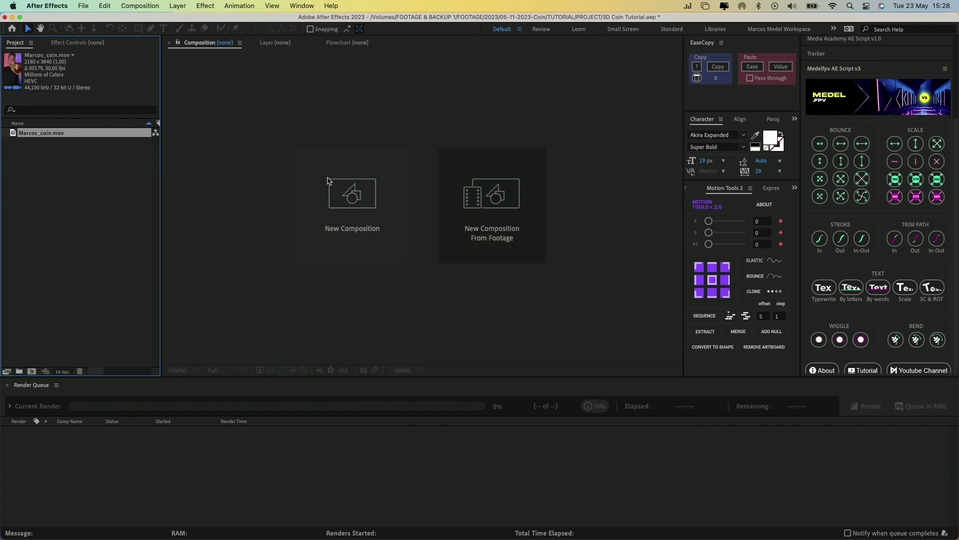
Create a 1080x1920 px, 30 fps composition named Coin Tutorial.
{"action": "left_click", "coordinate": [353, 200]}
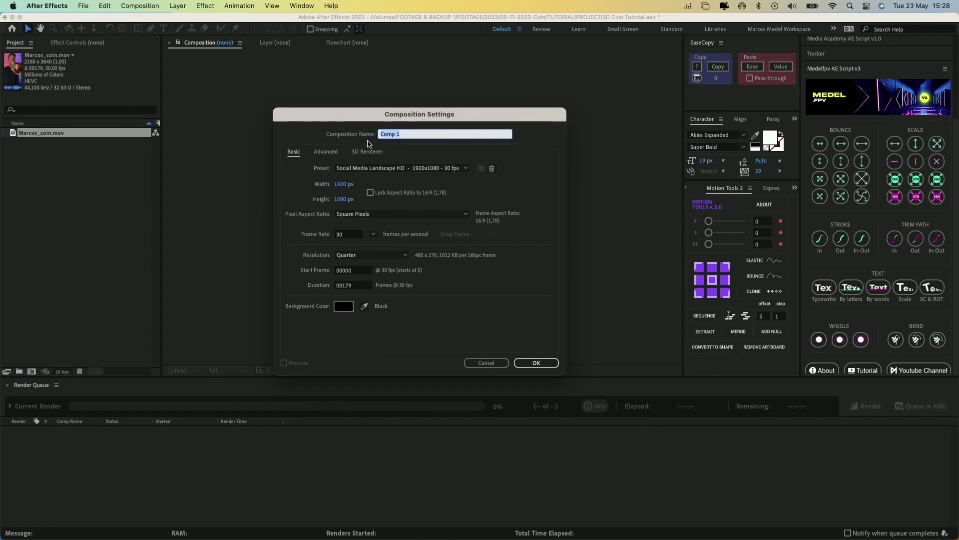
{"action": "type", "text": "Coin Tutorial"}
{"action": "left_click", "coordinate": [338, 184]}
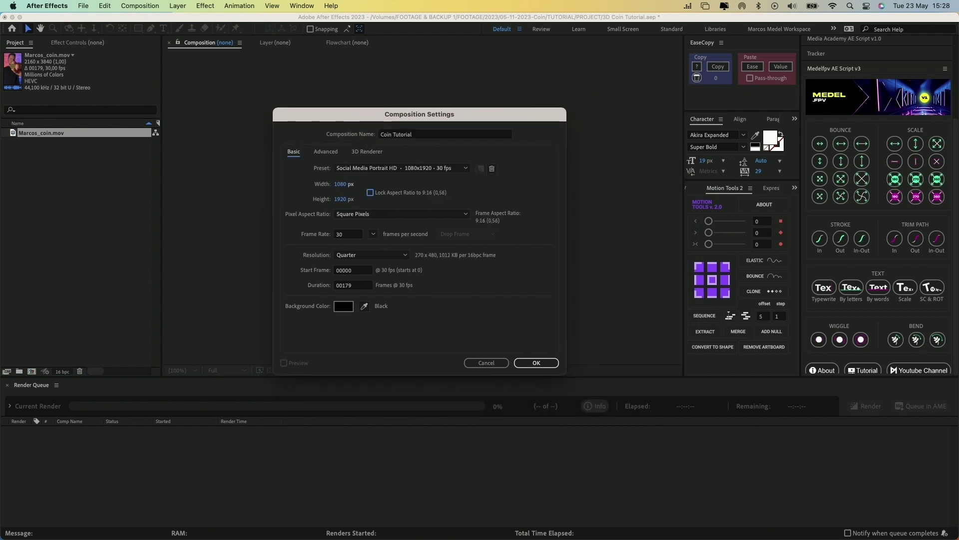
{"action": "left_click", "coordinate": [520, 361]}
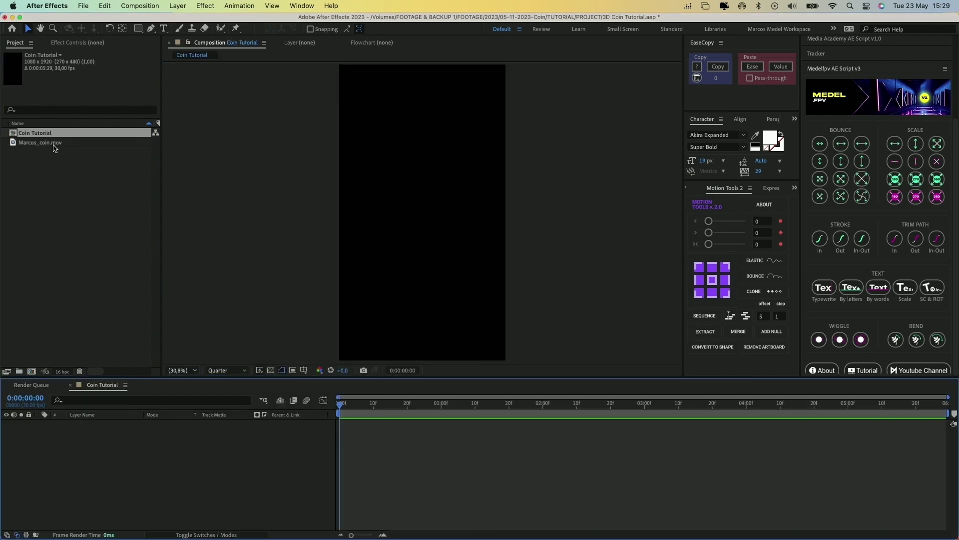
Place Marcos_coin.mov in the Coin Tutorial composition fitted to the frame, and cut off everything after 0:00:03:24.
{"action": "left_click_drag", "start_coordinate": [46, 146], "coordinate": [133, 471]}
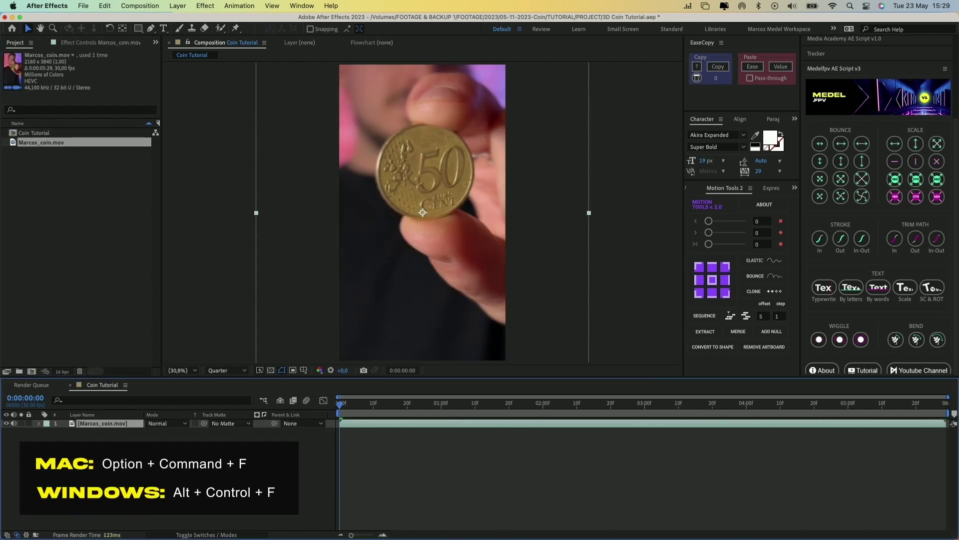
{"action": "key", "text": "alt+super+f"}
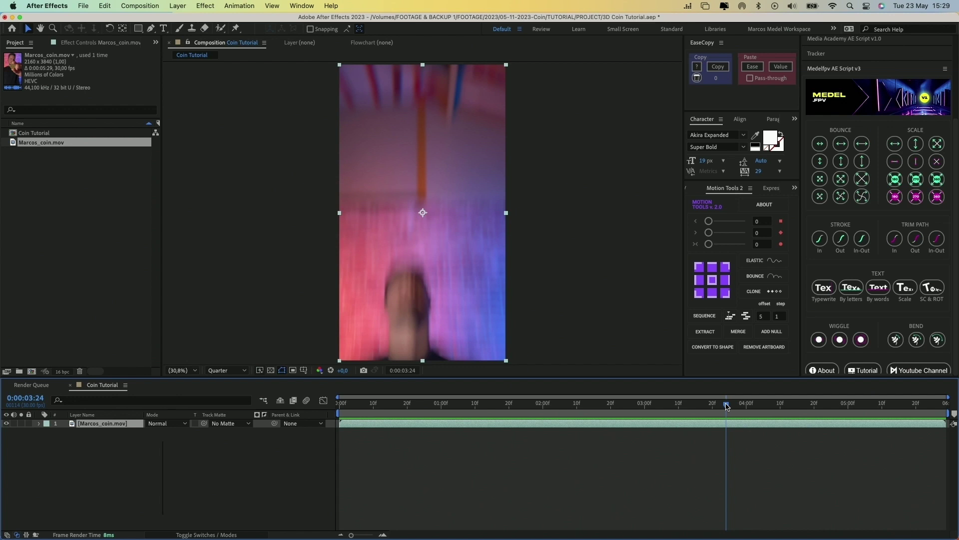
{"action": "key", "text": "super+shift+d"}
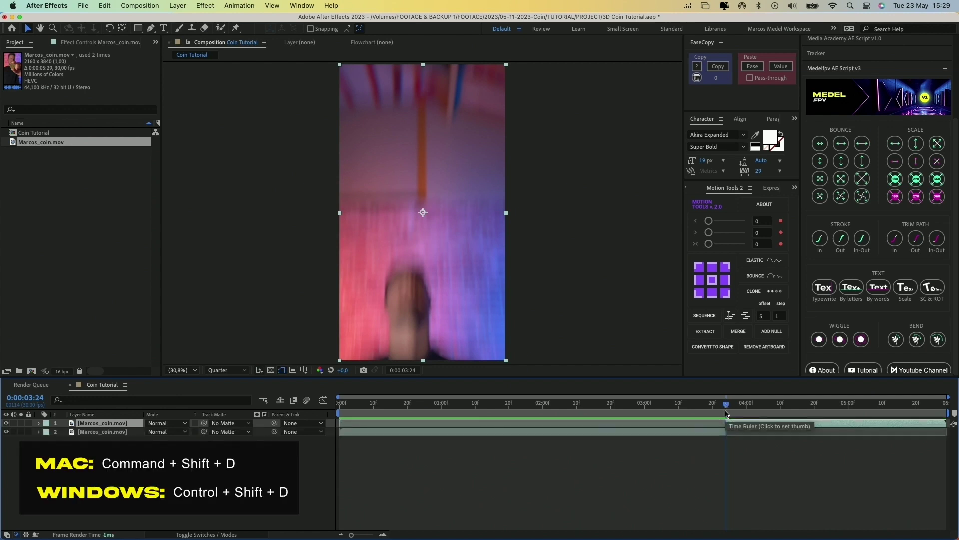
{"action": "key", "text": "Delete"}
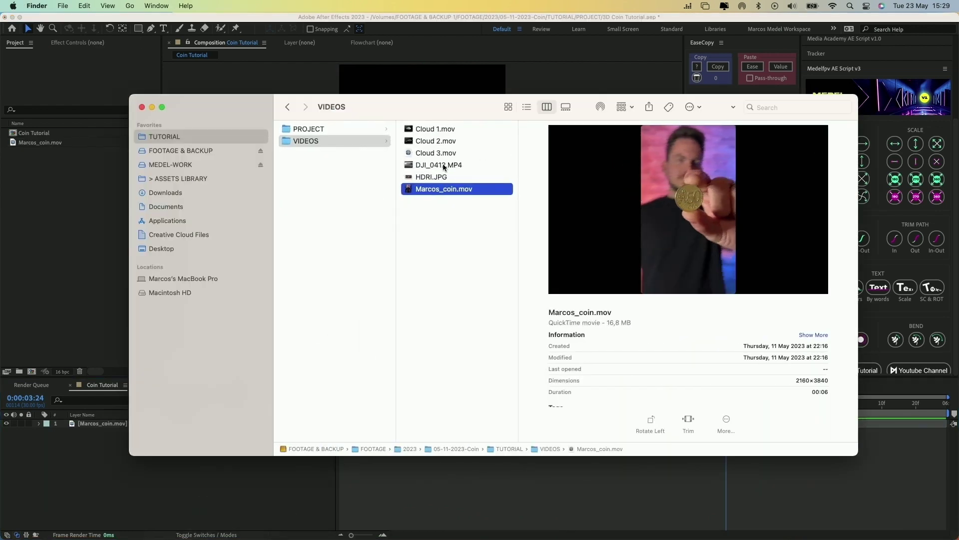
Examine the HDRI.JPG panorama from the VIDEOS folder in Preview, close it and return to After Effects.
{"action": "double_click", "coordinate": [430, 178]}
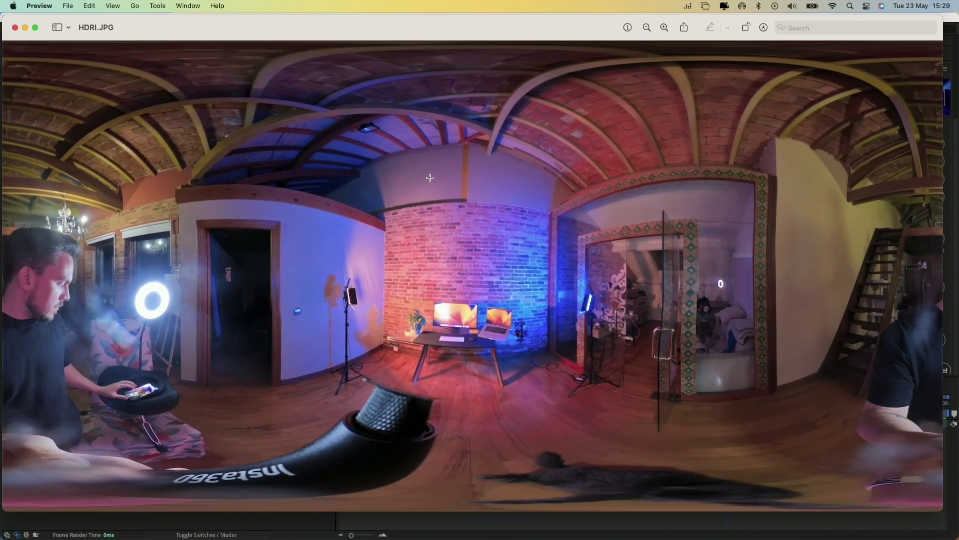
{"action": "left_click", "coordinate": [15, 28]}
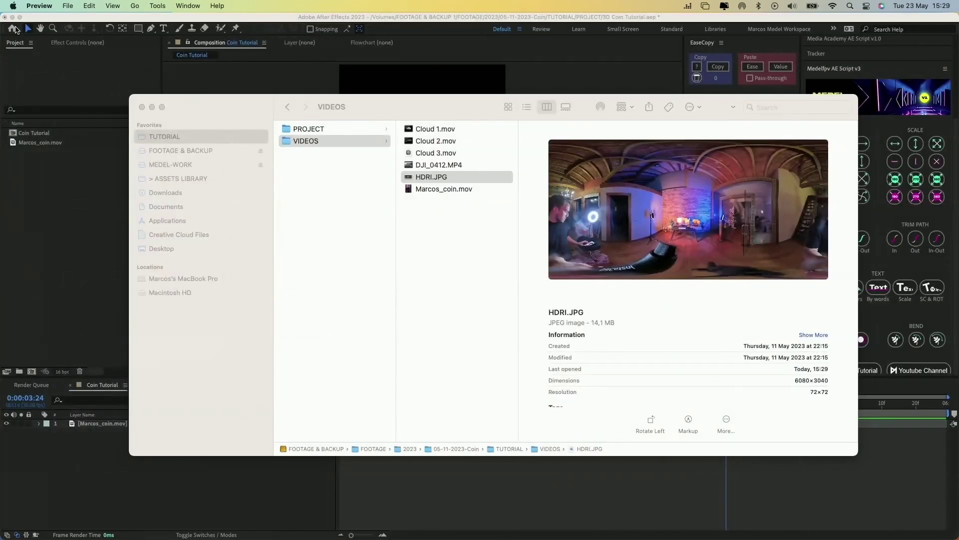
{"action": "left_click", "coordinate": [78, 445]}
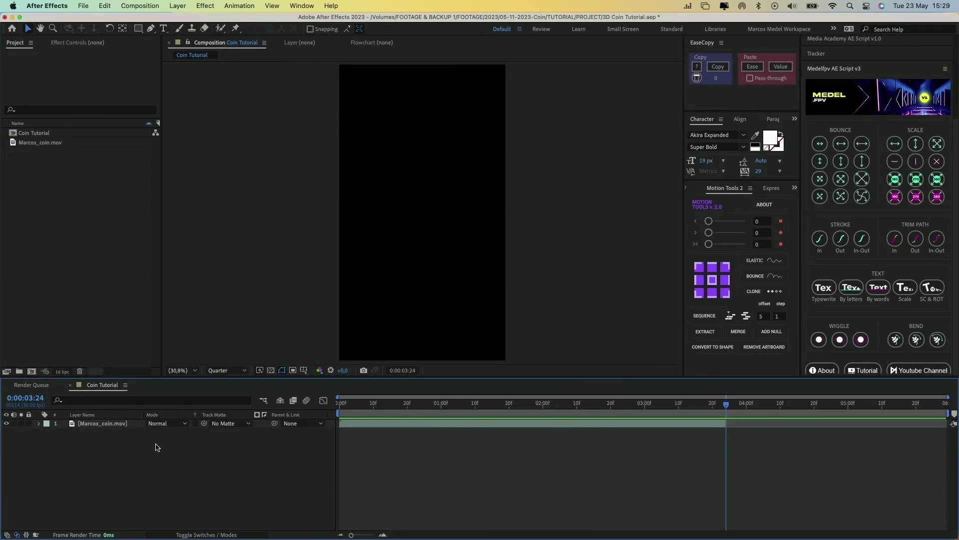
Create a composition-size solid named HDRI Environment and apply the CC Environment effect to it.
{"action": "key", "text": "super+y"}
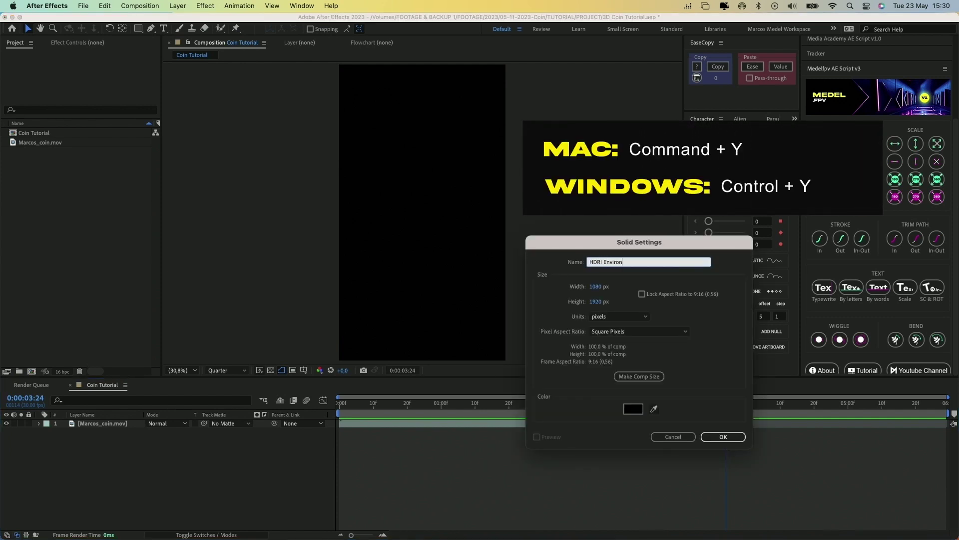
{"action": "key", "text": "Return"}
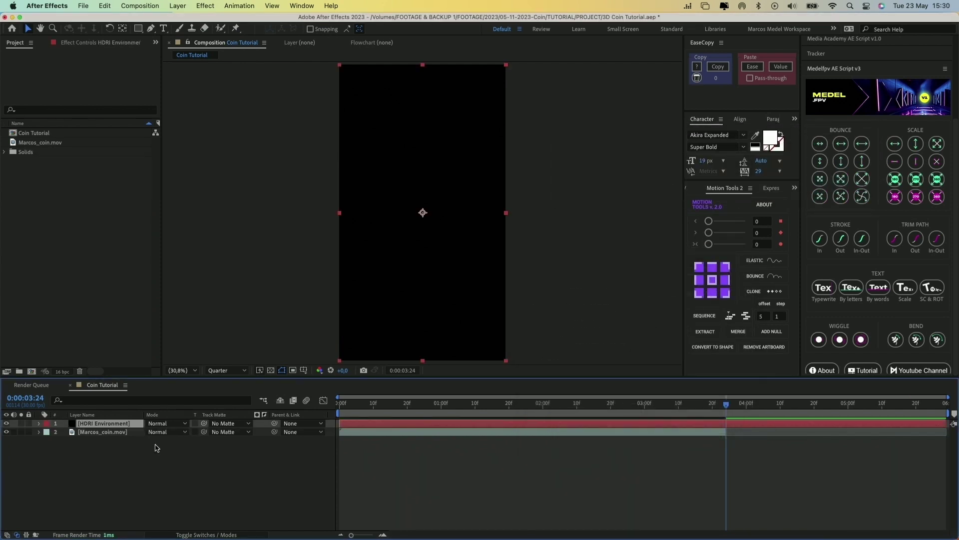
{"action": "key", "text": "ctrl+space"}
{"action": "type", "text": "cc envi"}
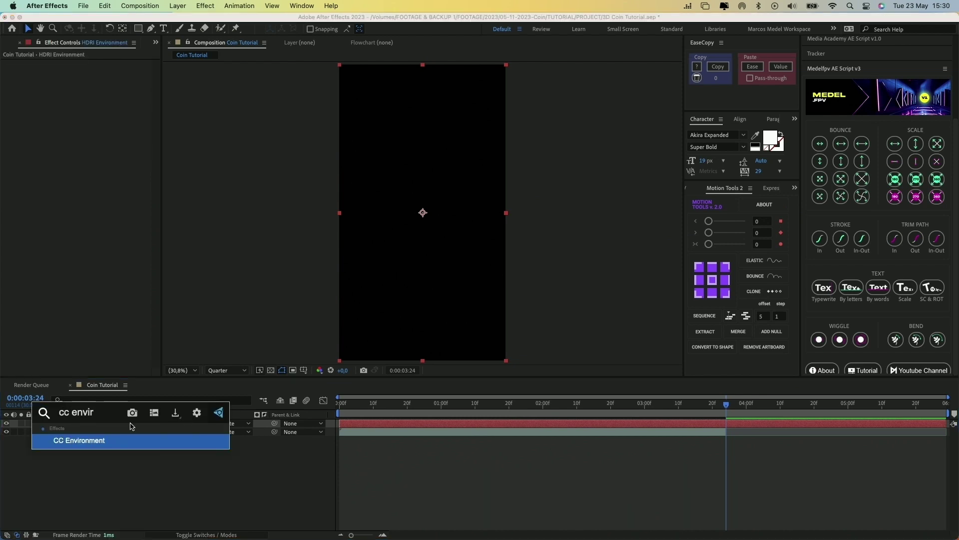
{"action": "key", "text": "Return"}
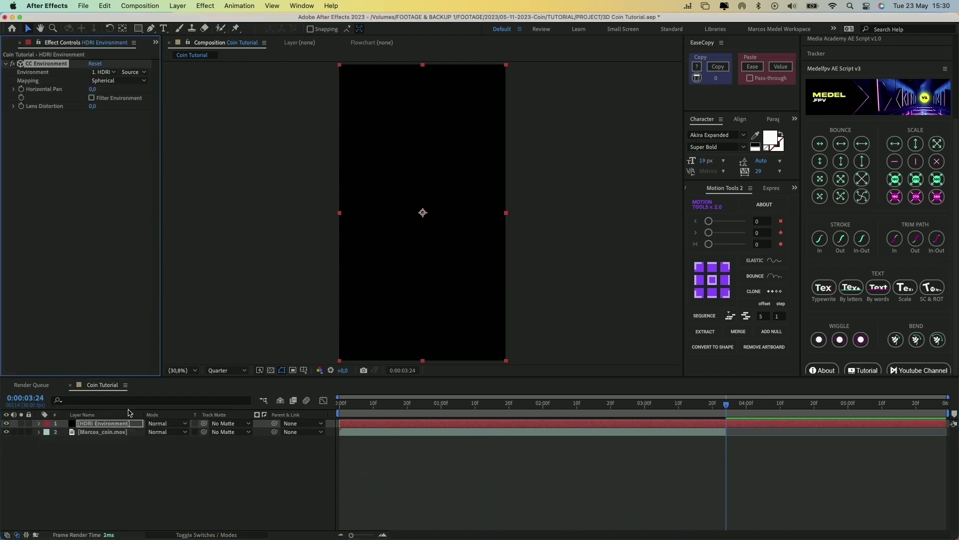
Import HDRI.JPG into the project and place it as the uppermost layer of the Coin Tutorial composition.
{"action": "left_click", "coordinate": [10, 44]}
{"action": "right_click", "coordinate": [40, 194]}
{"action": "mouse_move", "coordinate": [47, 244]}
{"action": "left_click", "coordinate": [167, 244]}
{"action": "double_click", "coordinate": [309, 145]}
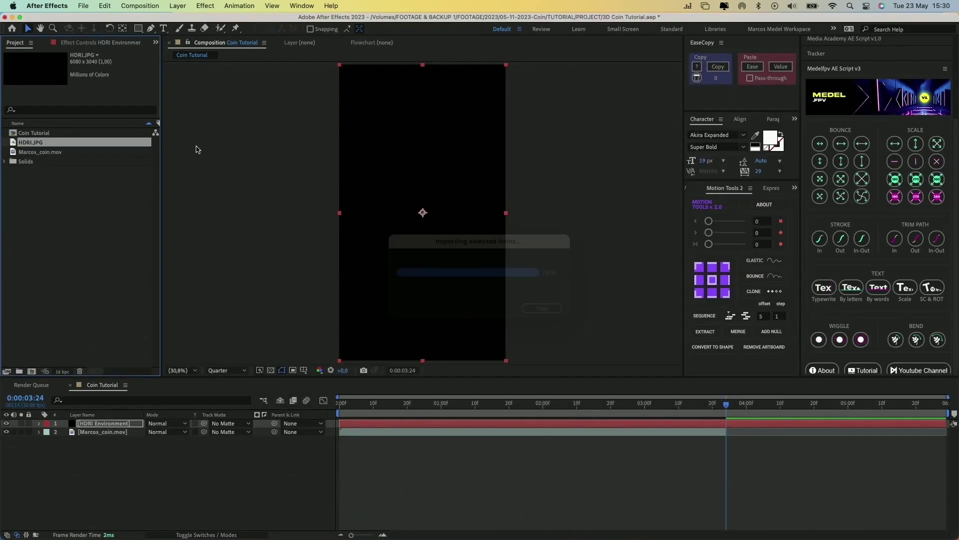
{"action": "left_click_drag", "start_coordinate": [79, 421], "coordinate": [80, 422]}
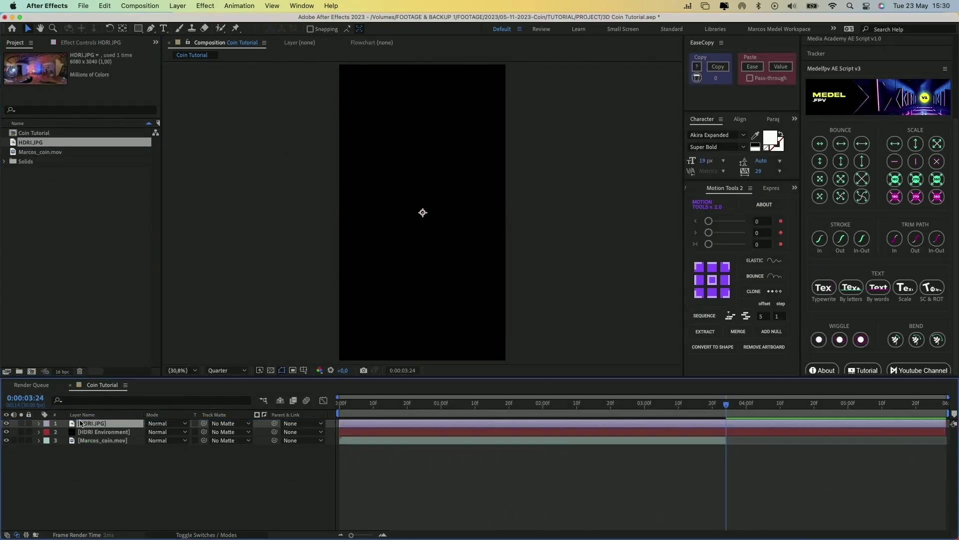
Set HDRI.JPG as the Environment source of CC Environment on the HDRI Environment layer, and hide the HDRI.JPG layer.
{"action": "left_click", "coordinate": [97, 432]}
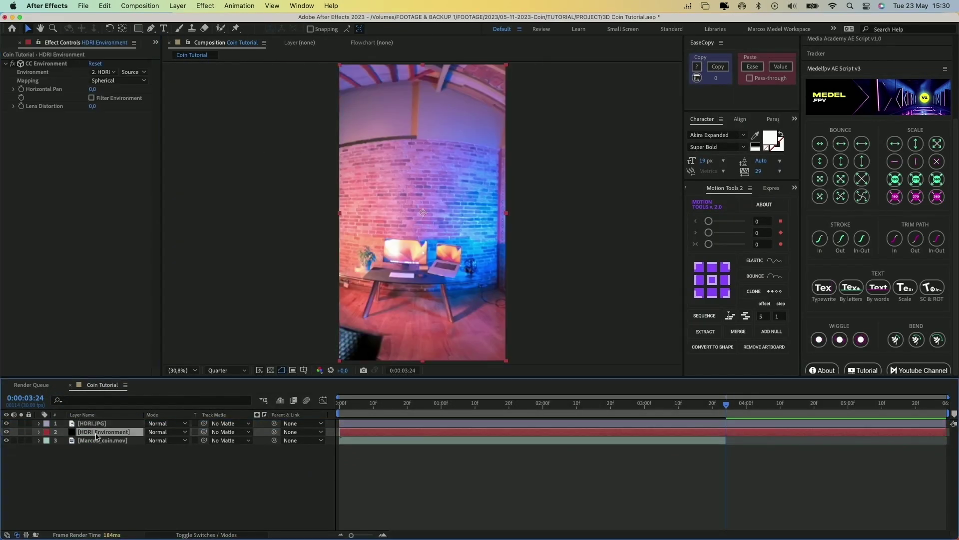
{"action": "left_click", "coordinate": [55, 65]}
{"action": "left_click", "coordinate": [100, 73]}
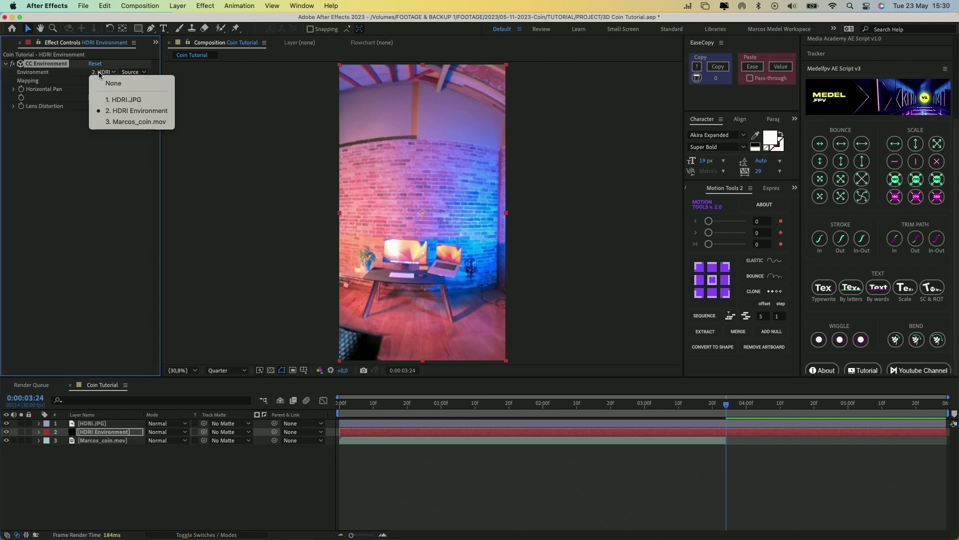
{"action": "left_click", "coordinate": [130, 101]}
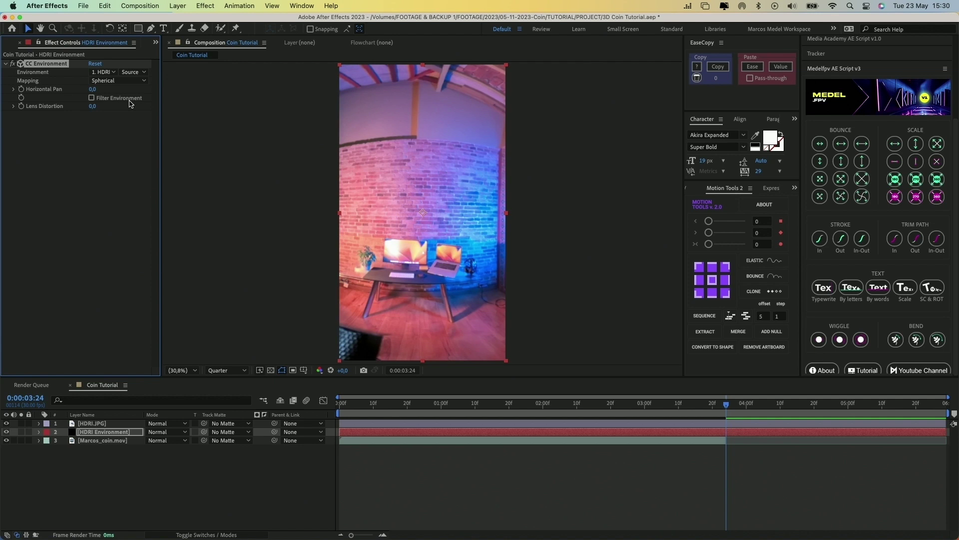
{"action": "left_click", "coordinate": [6, 424]}
Add a two-node 35mm camera named Camera 1 directly above the HDRI Environment layer.
{"action": "left_click", "coordinate": [102, 433]}
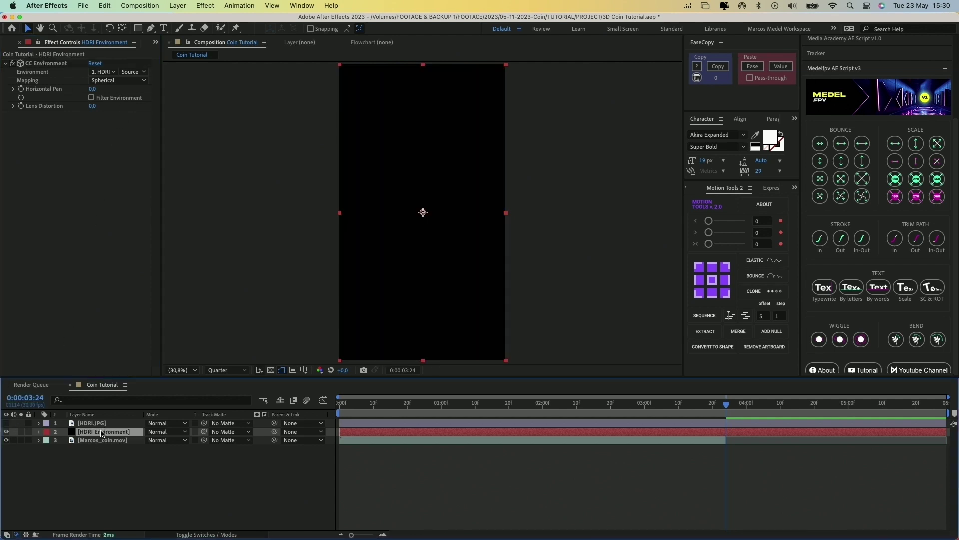
{"action": "left_click", "coordinate": [177, 5]}
{"action": "mouse_move", "coordinate": [250, 21]}
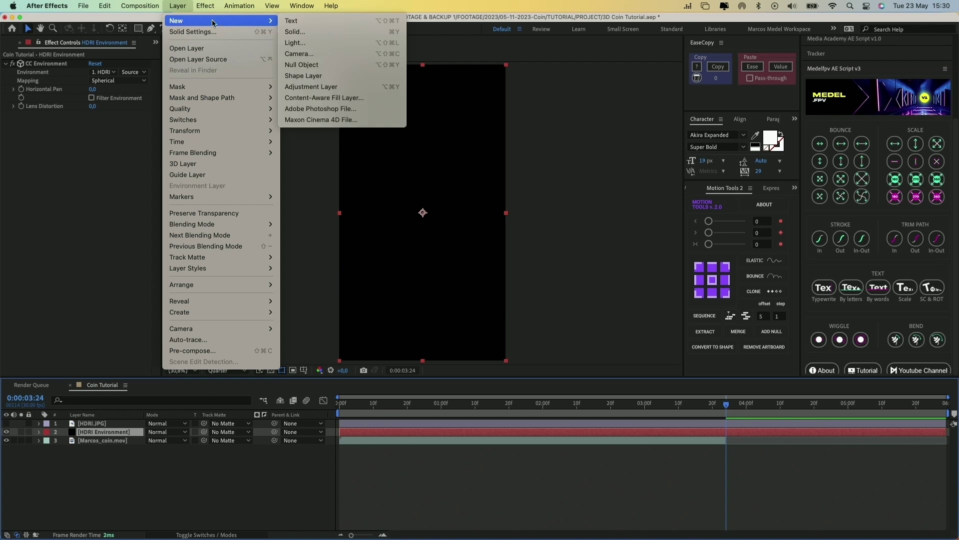
{"action": "left_click", "coordinate": [296, 54]}
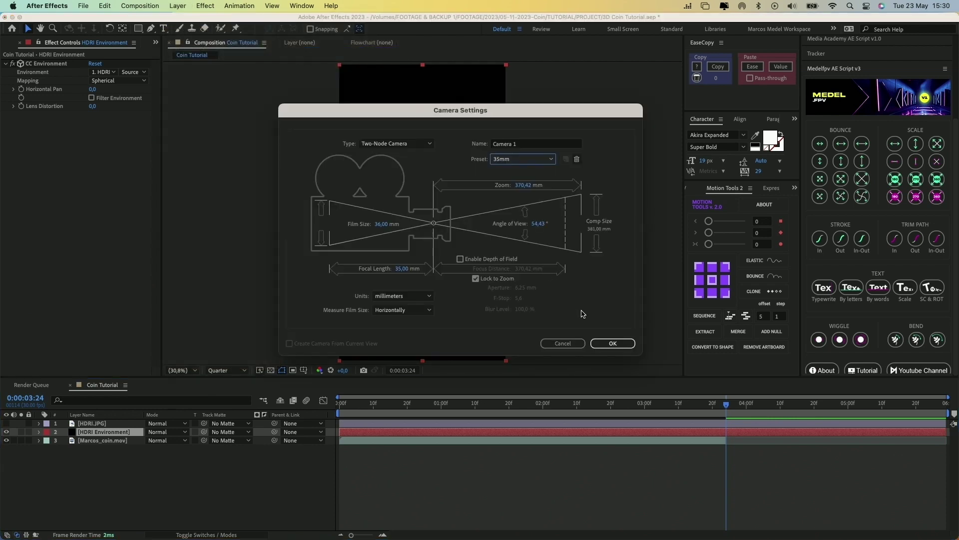
{"action": "left_click", "coordinate": [608, 344]}
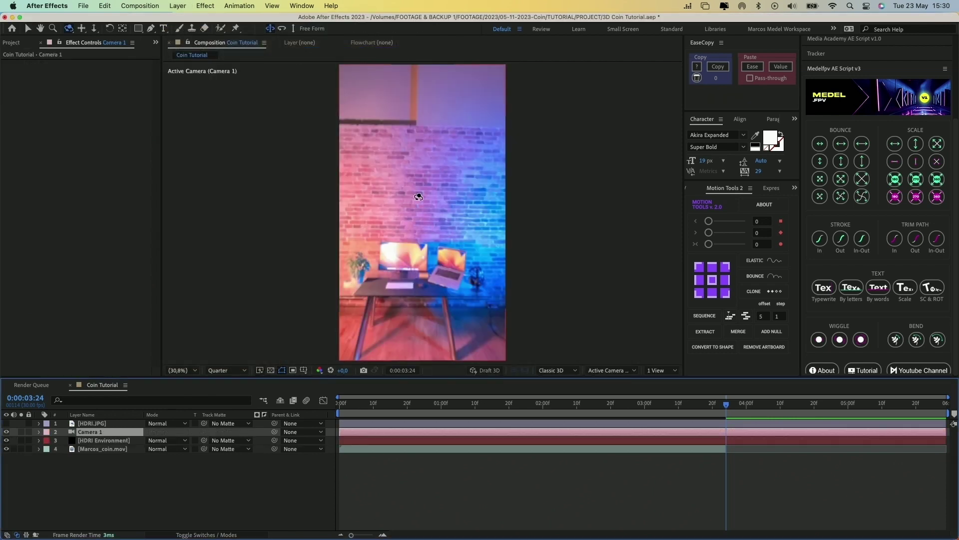
Orbit the camera to line up the HDRI room with the coin footage at 0:00:03:23, scrubbing the HDRI Environment opacity to compare.
{"action": "left_click_drag", "start_coordinate": [420, 198], "coordinate": [492, 263]}
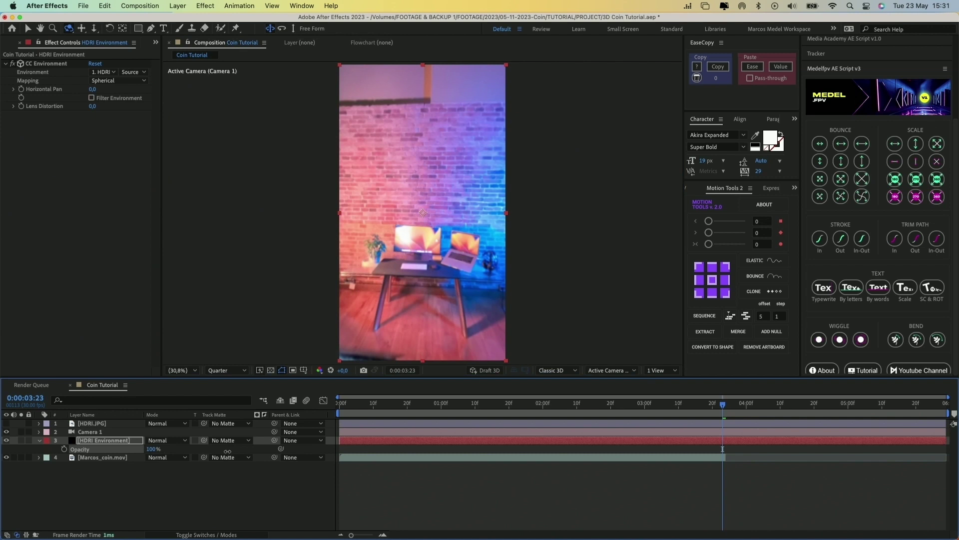
{"action": "mouse_move", "coordinate": [227, 451]}
{"action": "left_mouse_down"}
{"action": "mouse_move", "coordinate": [110, 450]}
{"action": "mouse_move", "coordinate": [242, 451]}
{"action": "left_mouse_up"}
{"action": "left_click_drag", "start_coordinate": [429, 136], "coordinate": [432, 108]}
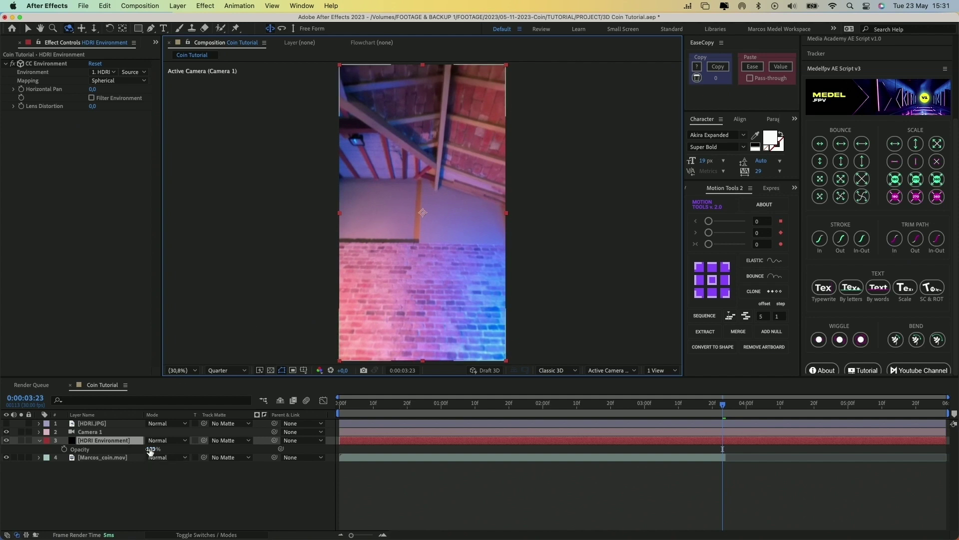
{"action": "left_click_drag", "start_coordinate": [150, 450], "coordinate": [252, 422]}
{"action": "left_click_drag", "start_coordinate": [415, 227], "coordinate": [414, 231]}
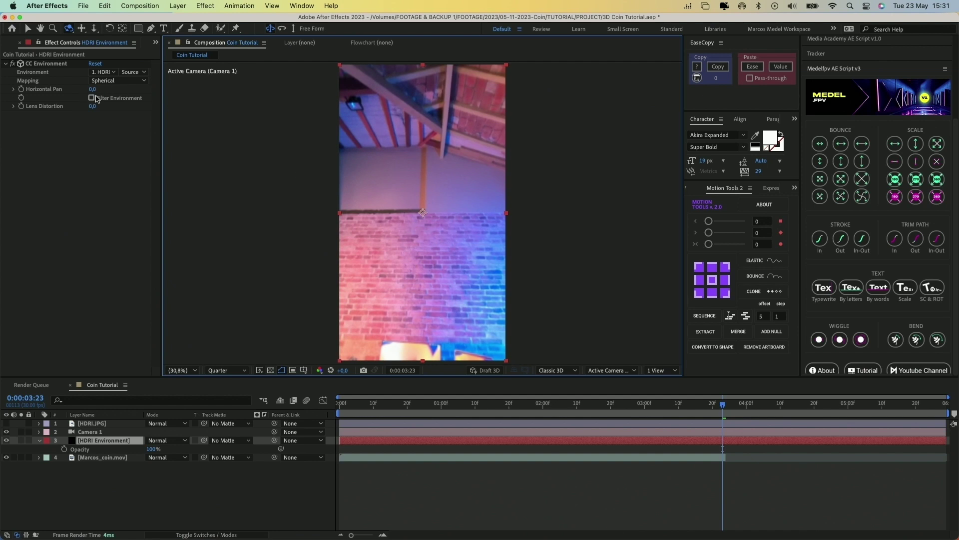
Adjust CC Environment's Lens Distortion and refine the camera angle against the footage, fading the HDRI Environment opacity down and back up to check.
{"action": "left_click_drag", "start_coordinate": [92, 109], "coordinate": [80, 109]}
{"action": "left_click_drag", "start_coordinate": [150, 449], "coordinate": [110, 449]}
{"action": "left_click_drag", "start_coordinate": [423, 204], "coordinate": [426, 203]}
{"action": "left_click_drag", "start_coordinate": [151, 449], "coordinate": [278, 448]}
{"action": "left_click_drag", "start_coordinate": [200, 449], "coordinate": [198, 449]}
{"action": "left_click", "coordinate": [39, 440]}
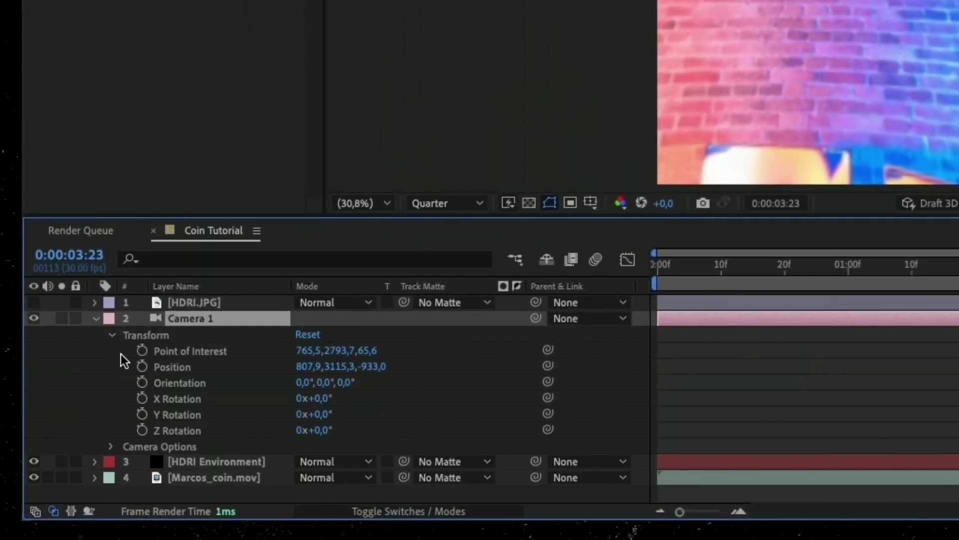
Animate an upward camera tilt with Point of Interest and Position keyframes at 0:00:03:23 and ten frames before and after it.
{"action": "left_click_drag", "start_coordinate": [142, 350], "coordinate": [141, 360]}
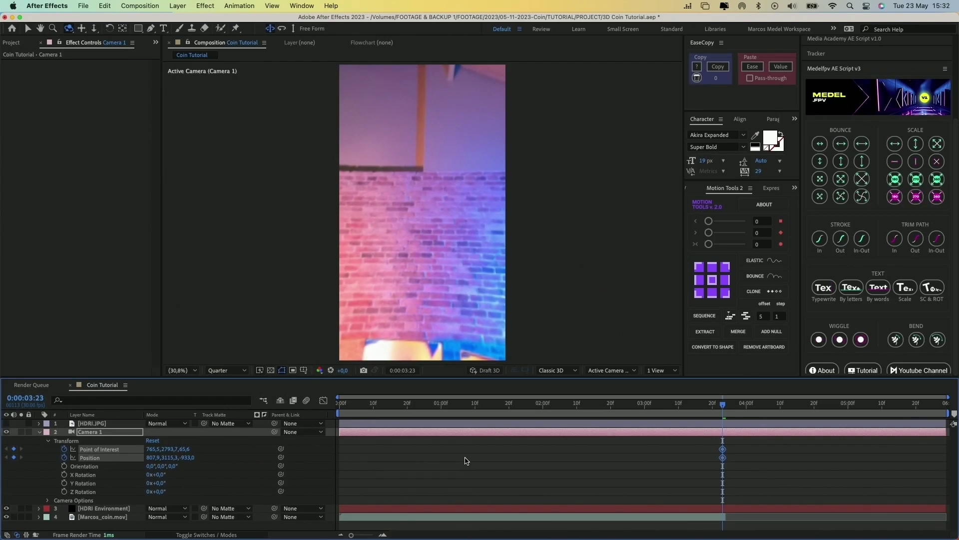
{"action": "left_click_drag", "start_coordinate": [420, 219], "coordinate": [419, 243]}
{"action": "key", "text": "k"}
{"action": "left_click_drag", "start_coordinate": [417, 159], "coordinate": [418, 129]}
Set the camera's middle Point of Interest and Position keyframes to rove across time.
{"action": "left_click_drag", "start_coordinate": [716, 444], "coordinate": [727, 468]}
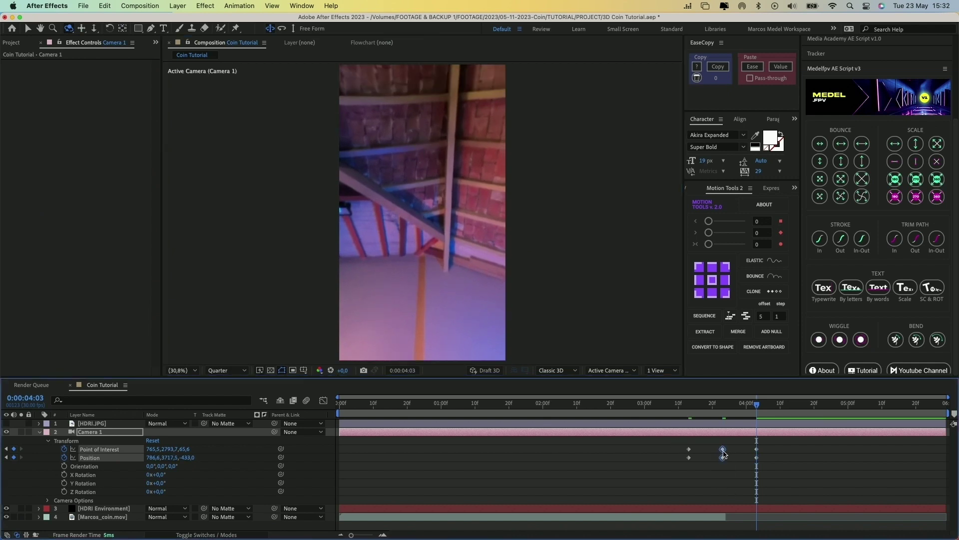
{"action": "right_click", "coordinate": [724, 453]}
{"action": "left_click", "coordinate": [736, 507]}
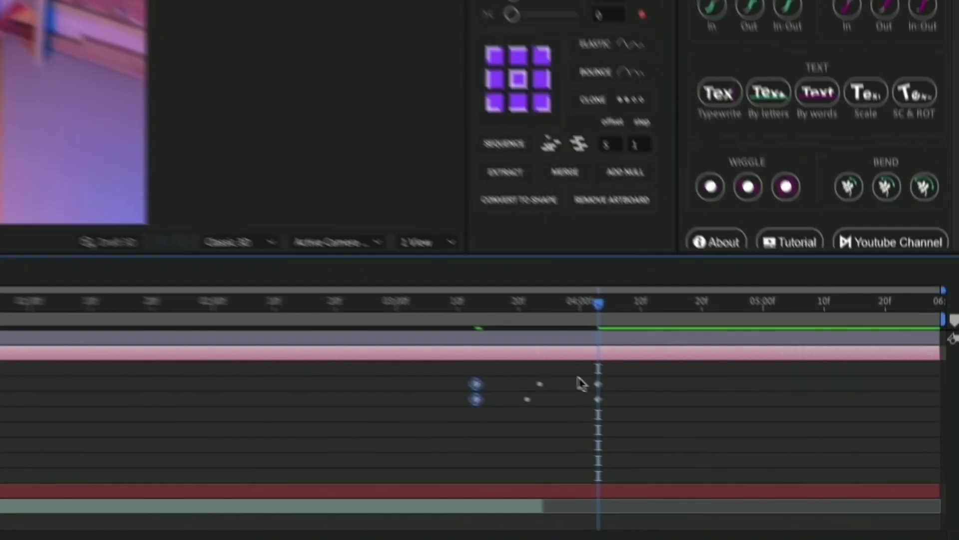
Apply Easy Ease to the camera's first and last Point of Interest and Position keyframes, and display them in the Graph Editor.
{"action": "left_click_drag", "start_coordinate": [746, 444], "coordinate": [762, 471]}
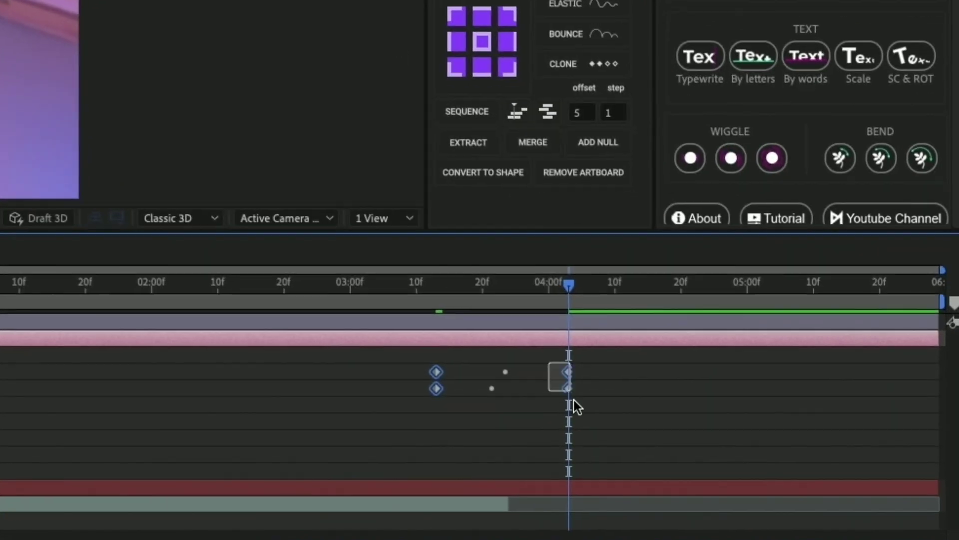
{"action": "key", "text": "F9"}
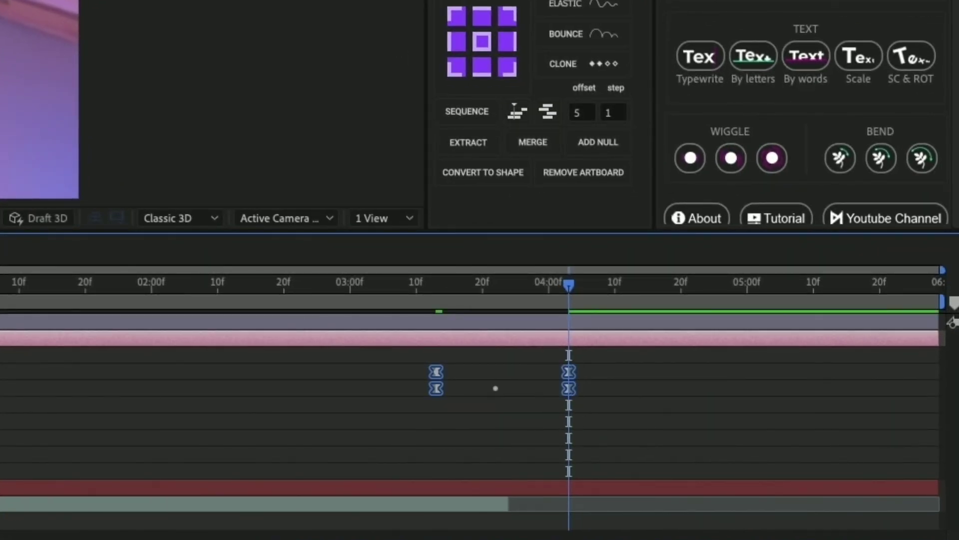
{"action": "key", "text": "shift+F3"}
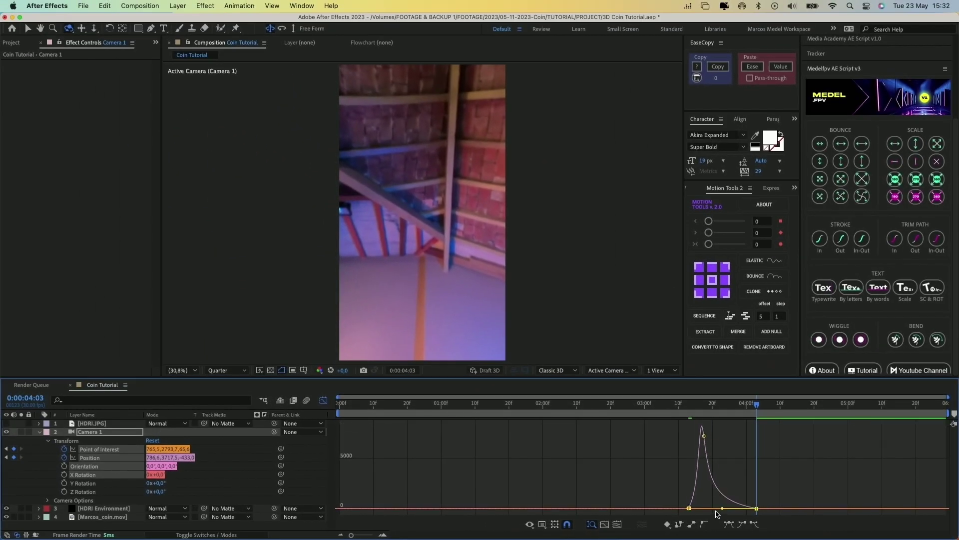
Shape the camera's speed graph to peak right at the first keyframe and ease out slowly, and preview the tilt.
{"action": "left_click", "coordinate": [686, 404]}
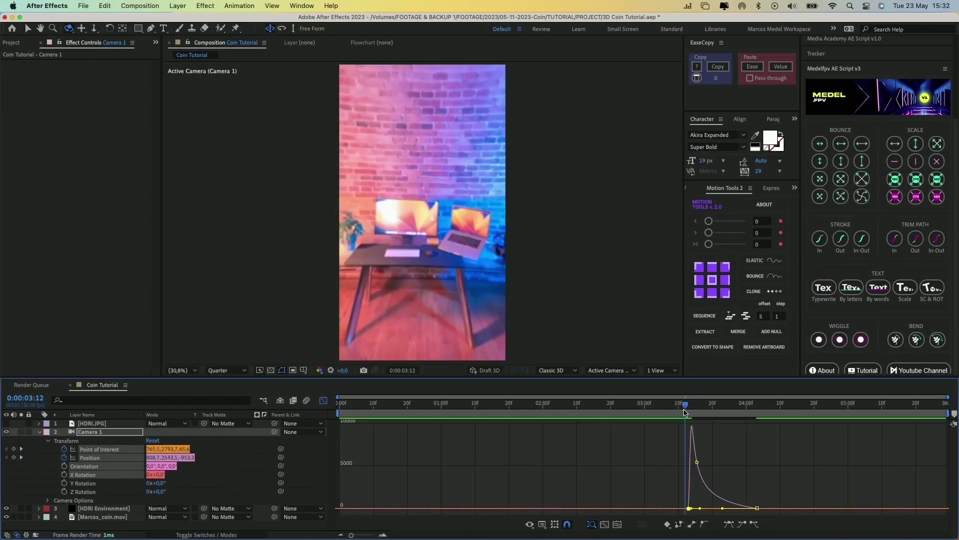
{"action": "left_click_drag", "start_coordinate": [686, 407], "coordinate": [670, 407]}
{"action": "key", "text": "space"}
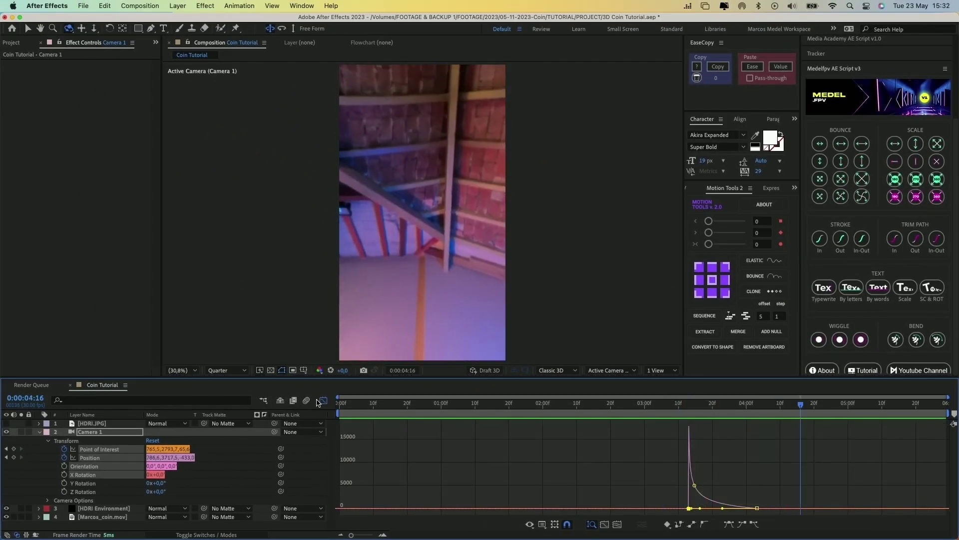
Leave the Graph Editor and move the camera's starting Point of Interest and Position keyframes to just before the end of the coin footage.
{"action": "key", "text": "shift+F3"}
{"action": "left_click_drag", "start_coordinate": [688, 457], "coordinate": [722, 459]}
{"action": "left_click", "coordinate": [726, 403]}
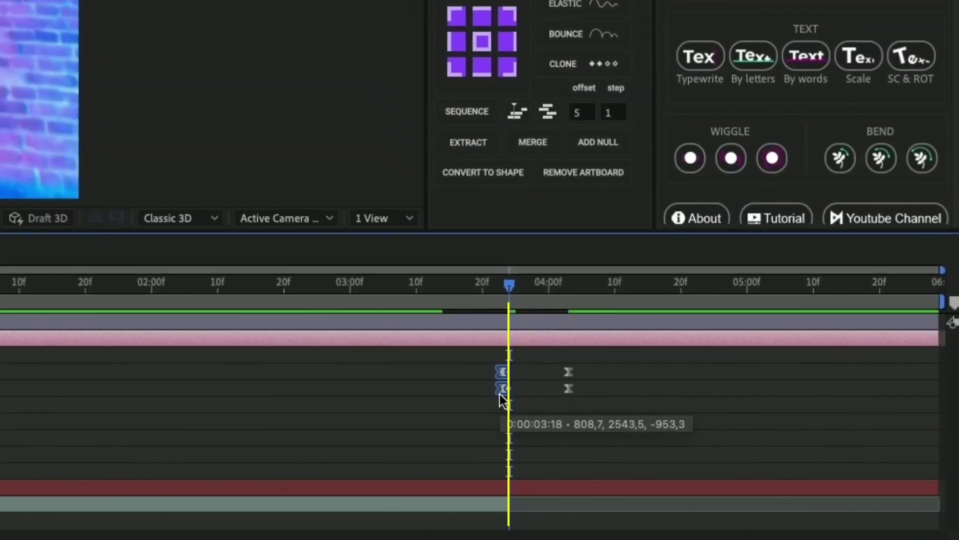
{"action": "left_click_drag", "start_coordinate": [500, 396], "coordinate": [502, 395]}
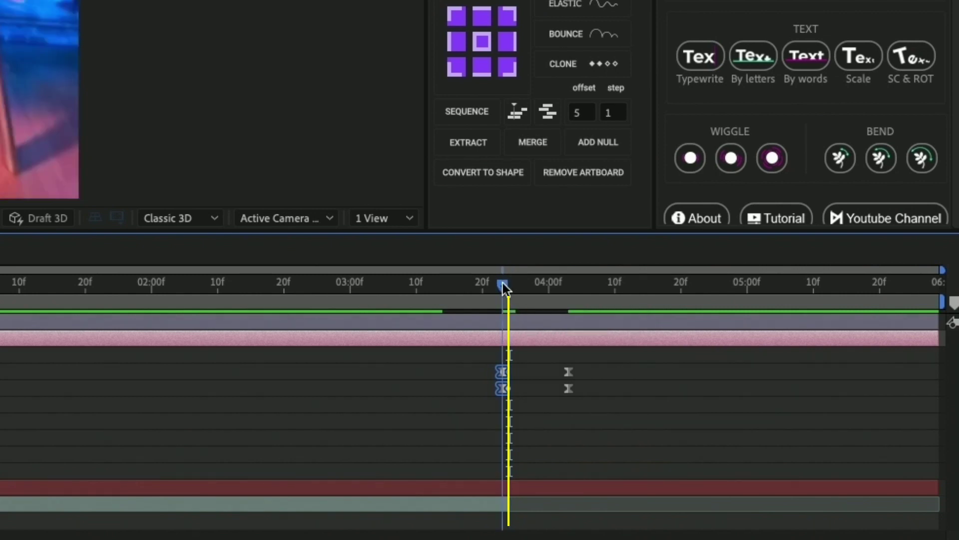
Trim the start of the Camera 1 layer to the end of the coin footage and review the transition into the HDRI environment.
{"action": "key", "text": "alt+["}
{"action": "key", "text": "space"}
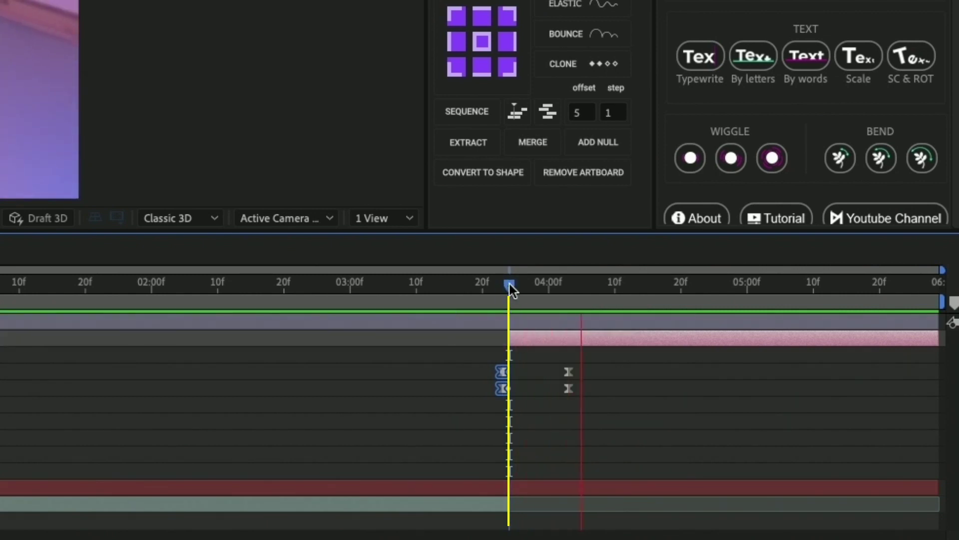
{"action": "key", "text": "space"}
{"action": "left_click_drag", "start_coordinate": [549, 287], "coordinate": [496, 295]}
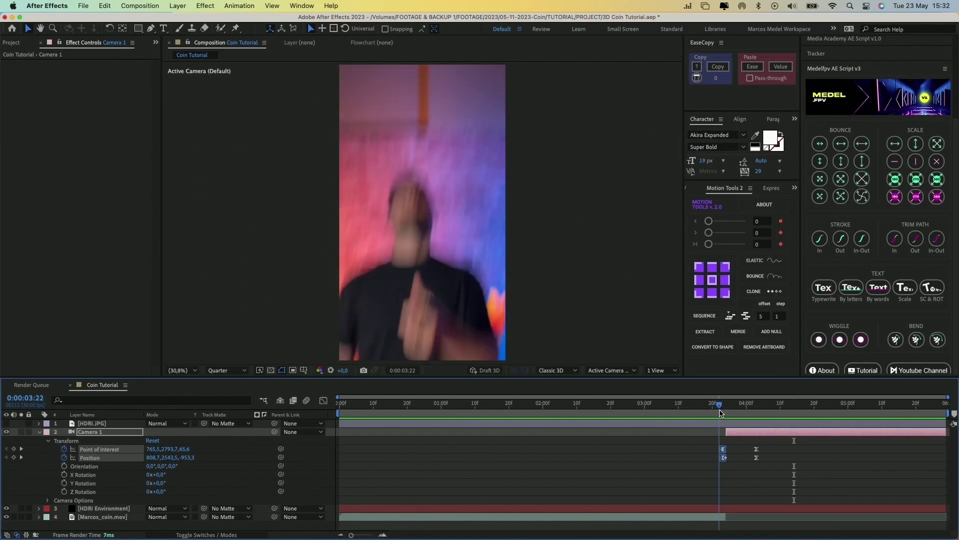
{"action": "left_click_drag", "start_coordinate": [720, 413], "coordinate": [741, 407]}
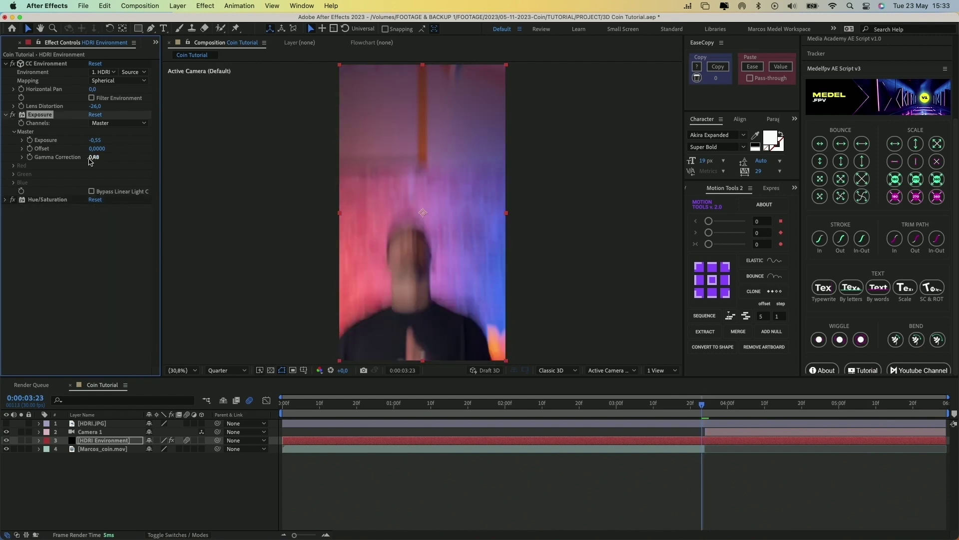
{"action": "left_click_drag", "start_coordinate": [707, 406], "coordinate": [745, 406]}
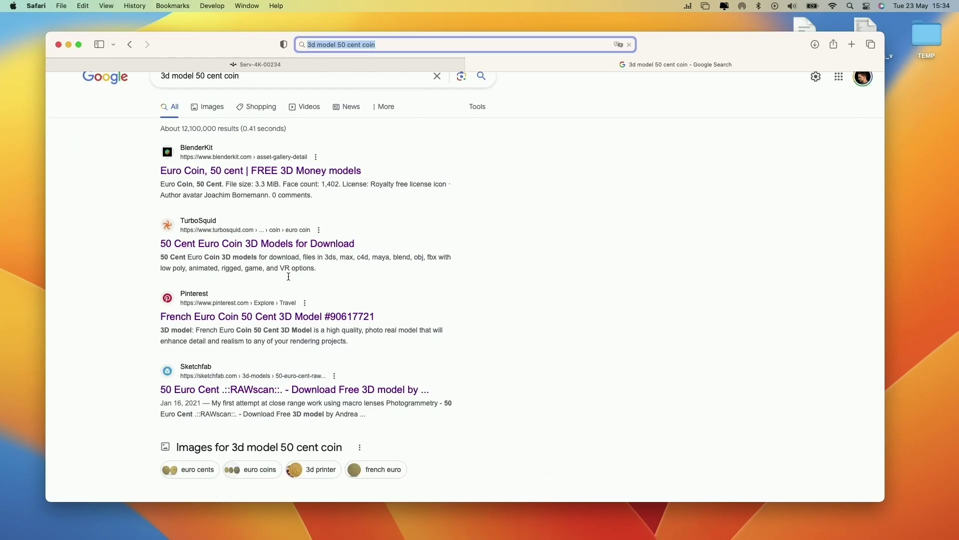
In Safari, open the Sketchfab model 50 Euro Cent .::RAWscan::. from the "3d model 50 cent coin" results and inspect it in 3D.
{"action": "scroll", "coordinate": [288, 276], "scroll_direction": "down", "scroll_amount": 10}
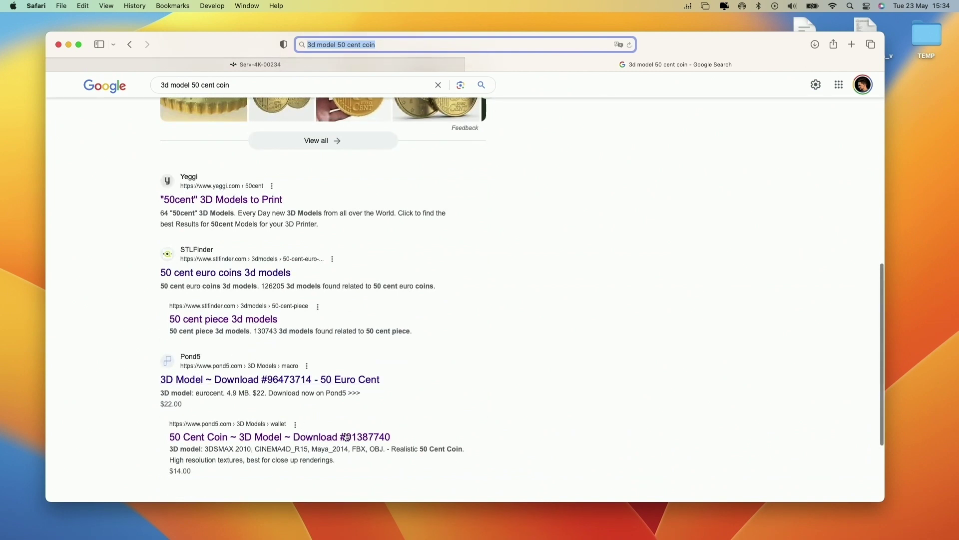
{"action": "left_click", "coordinate": [345, 436]}
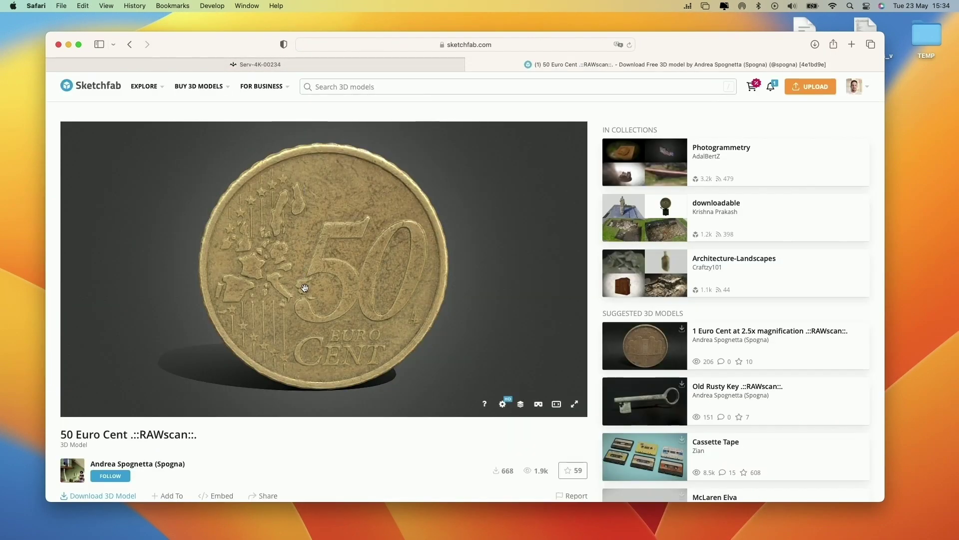
{"action": "scroll", "coordinate": [305, 288], "scroll_direction": "down", "scroll_amount": 5}
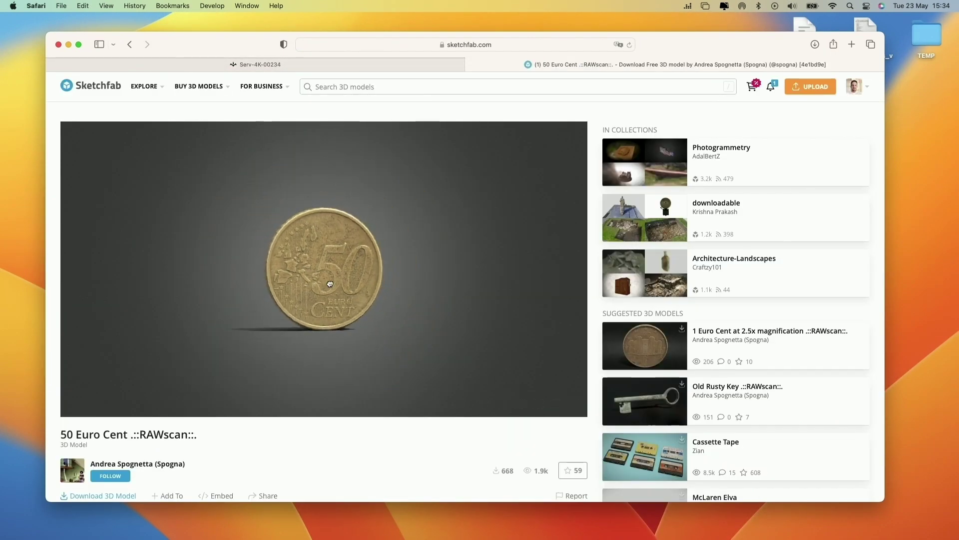
{"action": "mouse_move", "coordinate": [306, 289]}
{"action": "left_mouse_down"}
{"action": "mouse_move", "coordinate": [520, 278]}
{"action": "mouse_move", "coordinate": [482, 253]}
{"action": "mouse_move", "coordinate": [343, 296]}
{"action": "mouse_move", "coordinate": [261, 429]}
{"action": "left_mouse_up"}
Download the 50 Euro Cent model in its original OBJ format and close the download dialog.
{"action": "scroll", "coordinate": [260, 430], "scroll_direction": "down", "scroll_amount": 3}
{"action": "left_click", "coordinate": [100, 355]}
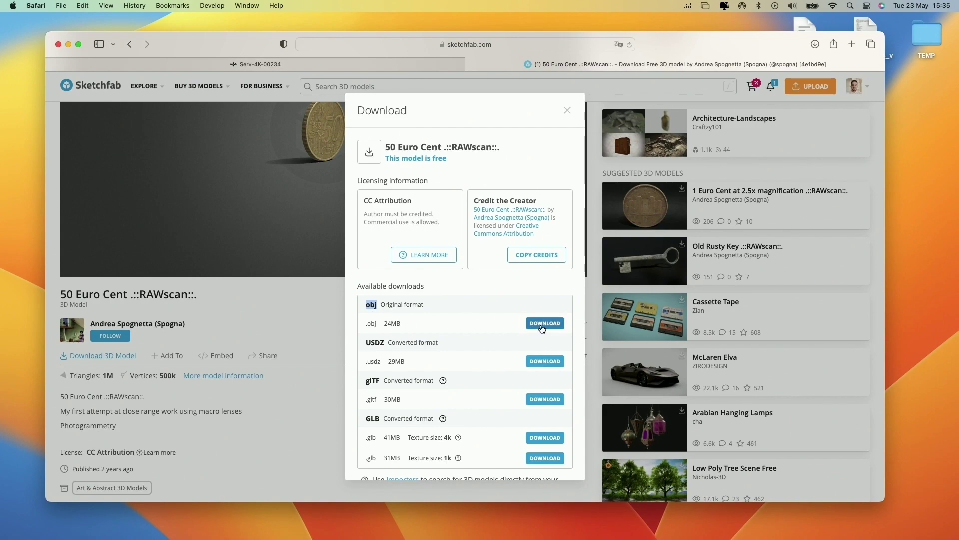
{"action": "left_click", "coordinate": [566, 112]}
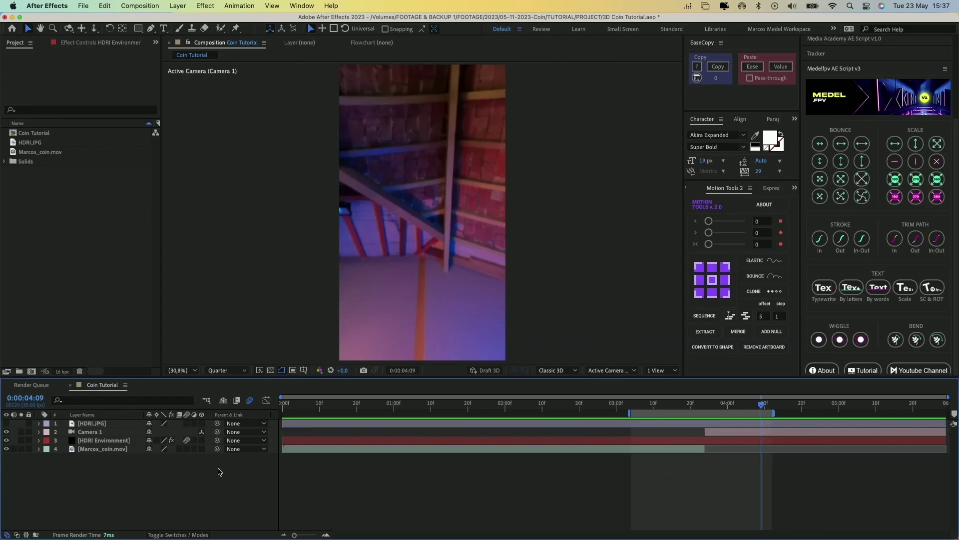
Back in After Effects, create a 1080 × 1920 px yellow solid named 3D Coin.
{"action": "key", "text": "super+y"}
{"action": "left_click_drag", "start_coordinate": [602, 242], "coordinate": [389, 125]}
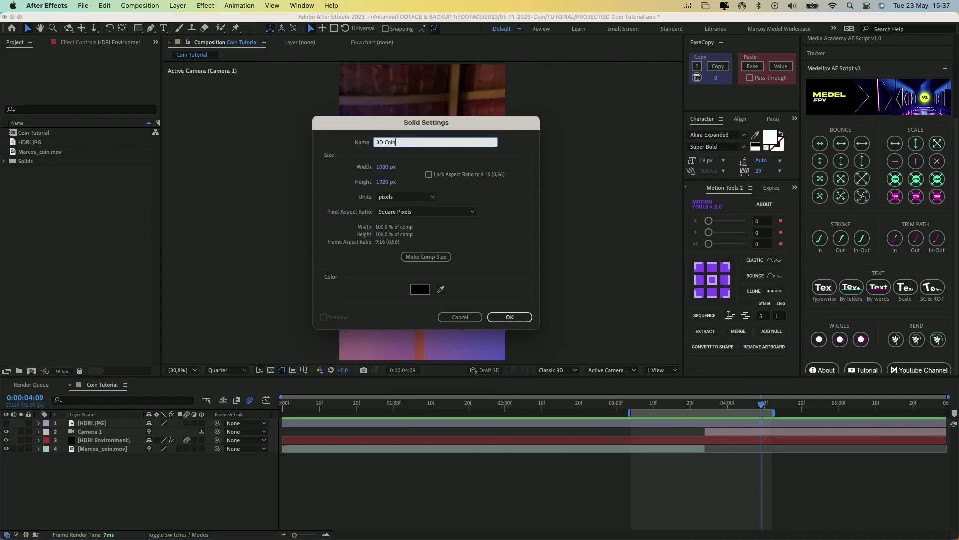
{"action": "left_click", "coordinate": [838, 296]}
{"action": "left_click", "coordinate": [800, 198]}
{"action": "key", "text": "Return"}
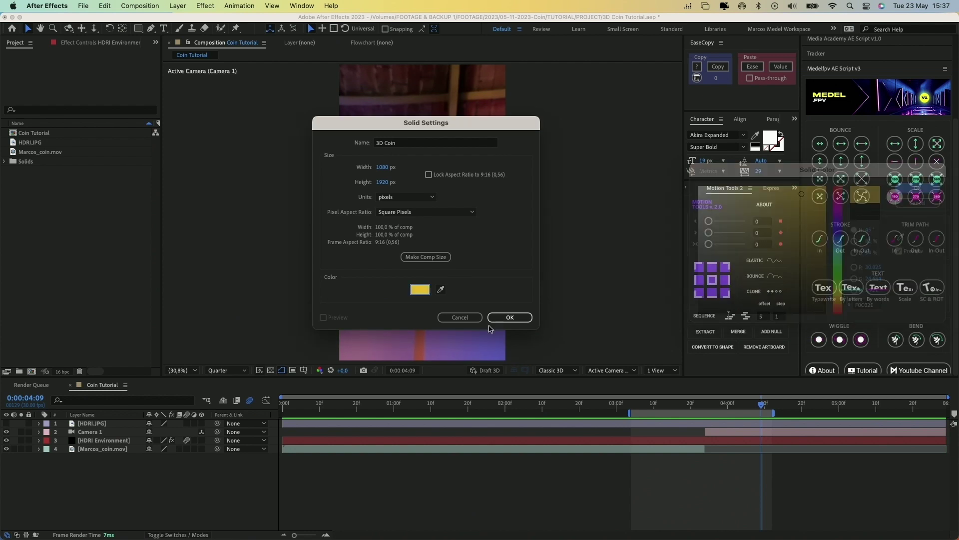
{"action": "left_click", "coordinate": [510, 317]}
Search for the Element effect and apply it to the 3D Coin solid.
{"action": "key", "text": "ctrl+space"}
{"action": "type", "text": "element"}
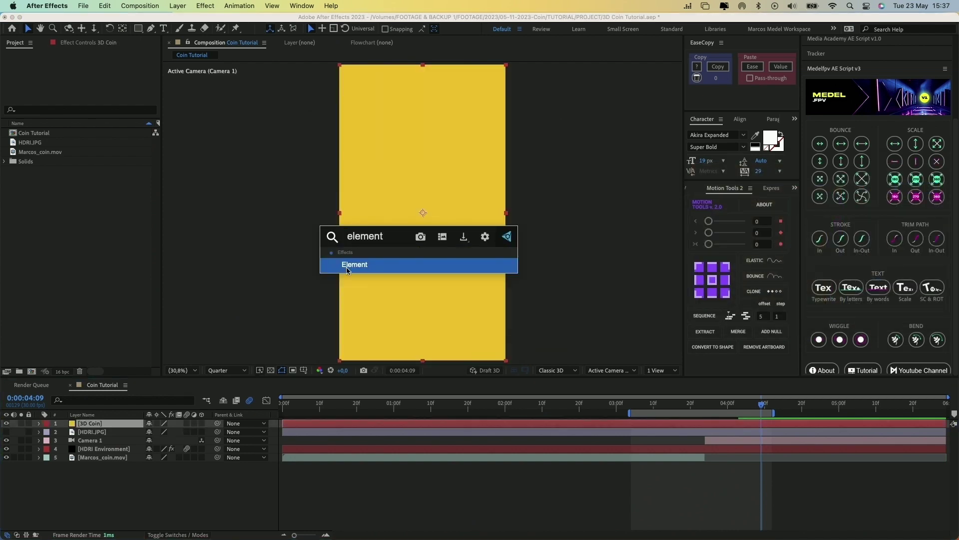
{"action": "left_click", "coordinate": [349, 265]}
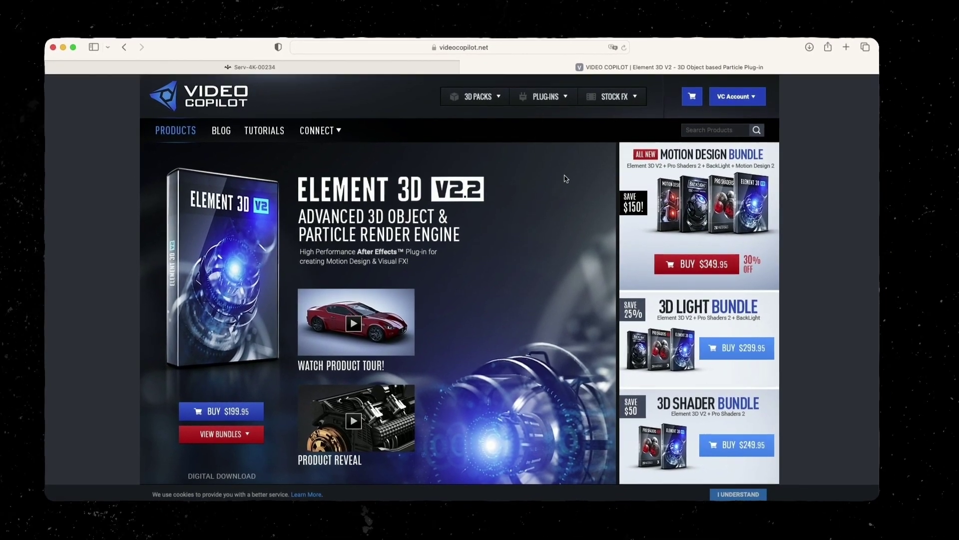
In the browser, look through the Element 3D V2.2 features and bundles on Video Copilot's product page.
{"action": "scroll", "coordinate": [566, 178], "scroll_direction": "down", "scroll_amount": 10}
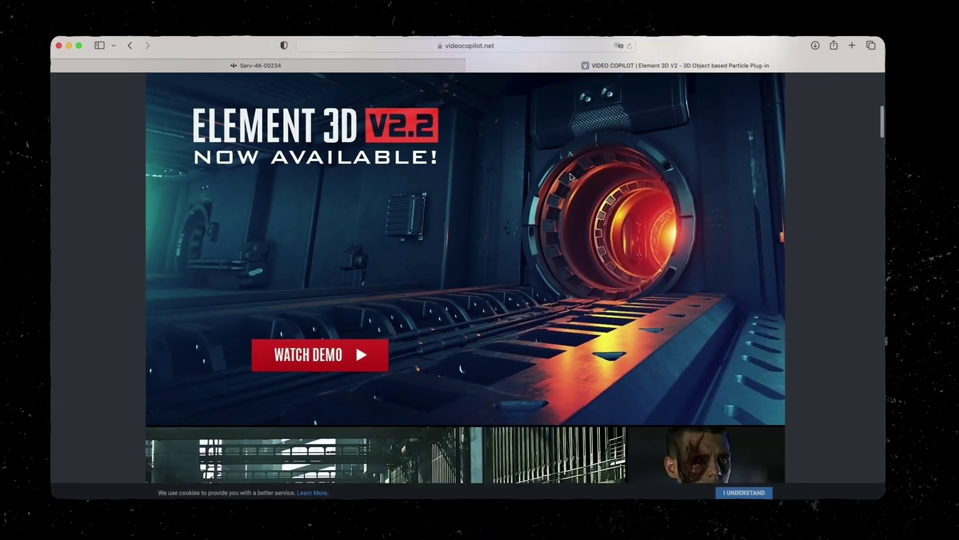
{"action": "scroll", "coordinate": [571, 176], "scroll_direction": "down", "scroll_amount": 10}
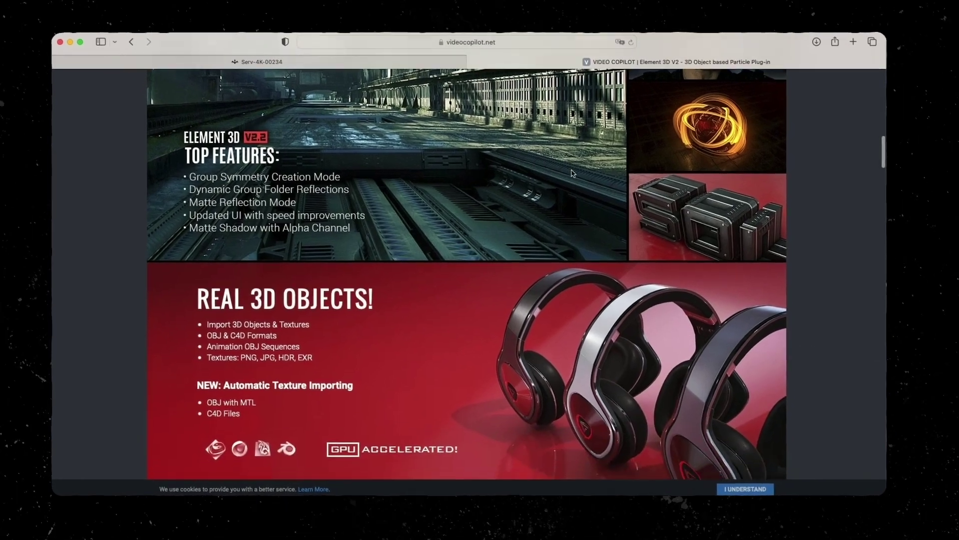
{"action": "scroll", "coordinate": [573, 173], "scroll_direction": "down", "scroll_amount": 10}
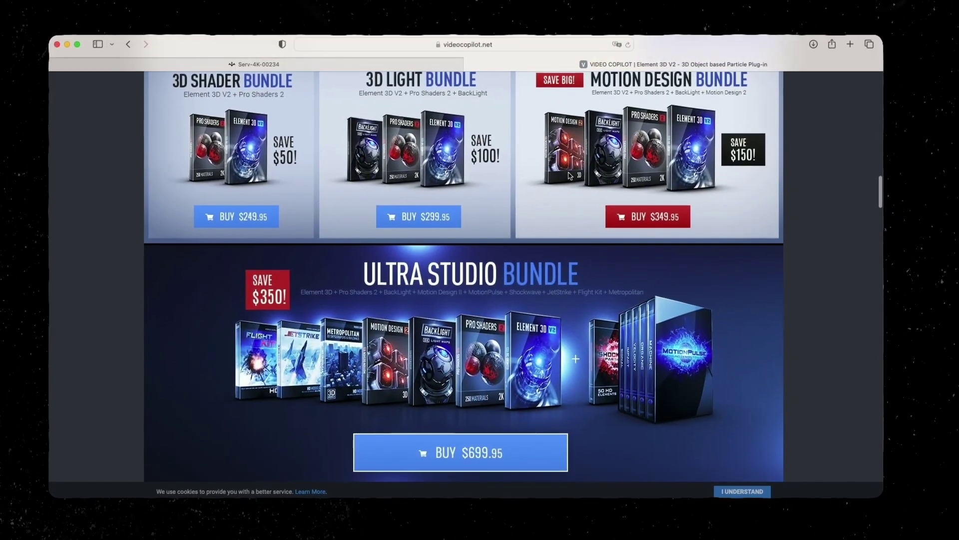
{"action": "scroll", "coordinate": [570, 176], "scroll_direction": "down", "scroll_amount": 10}
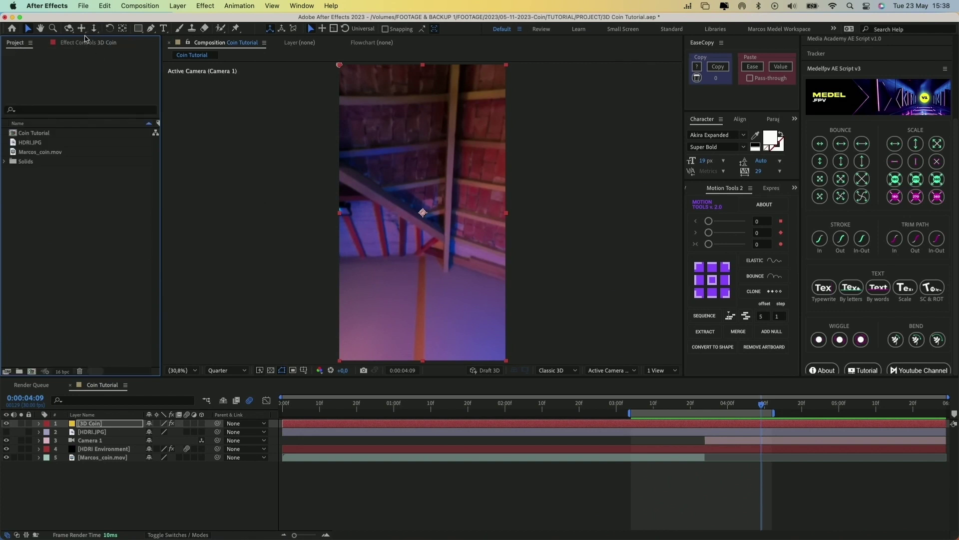
In After Effects, open Element's Scene Setup for the 3D Coin layer and import 3D Coin.obj from the 3D Model folder.
{"action": "left_click", "coordinate": [85, 42]}
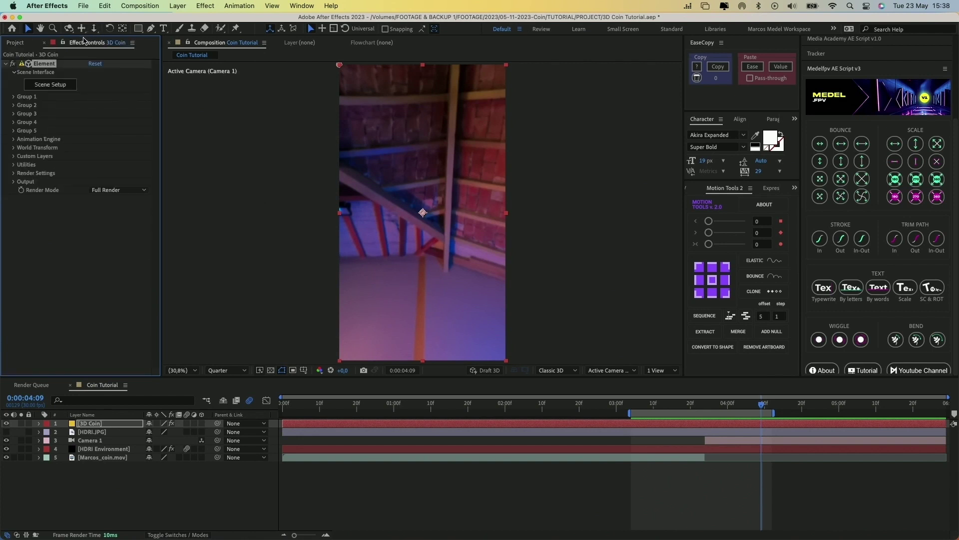
{"action": "left_click", "coordinate": [51, 85]}
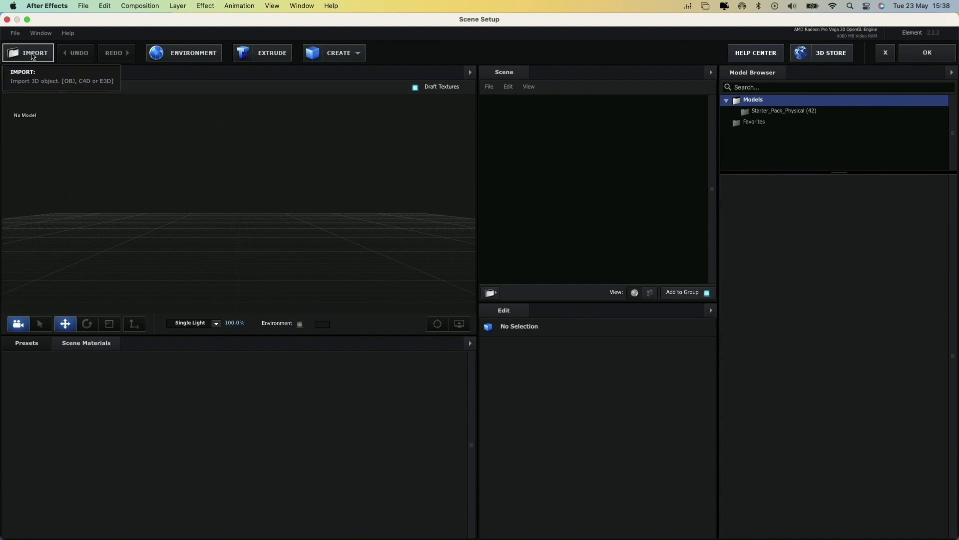
{"action": "left_click", "coordinate": [32, 56]}
{"action": "left_click", "coordinate": [70, 69]}
{"action": "left_click", "coordinate": [145, 85]}
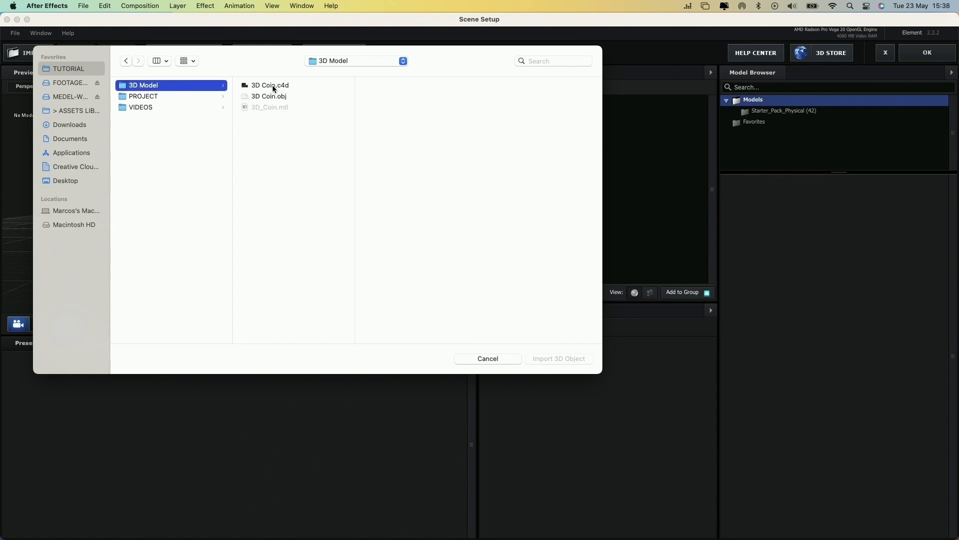
{"action": "left_click", "coordinate": [274, 96]}
{"action": "left_click", "coordinate": [556, 358]}
{"action": "left_click", "coordinate": [547, 289]}
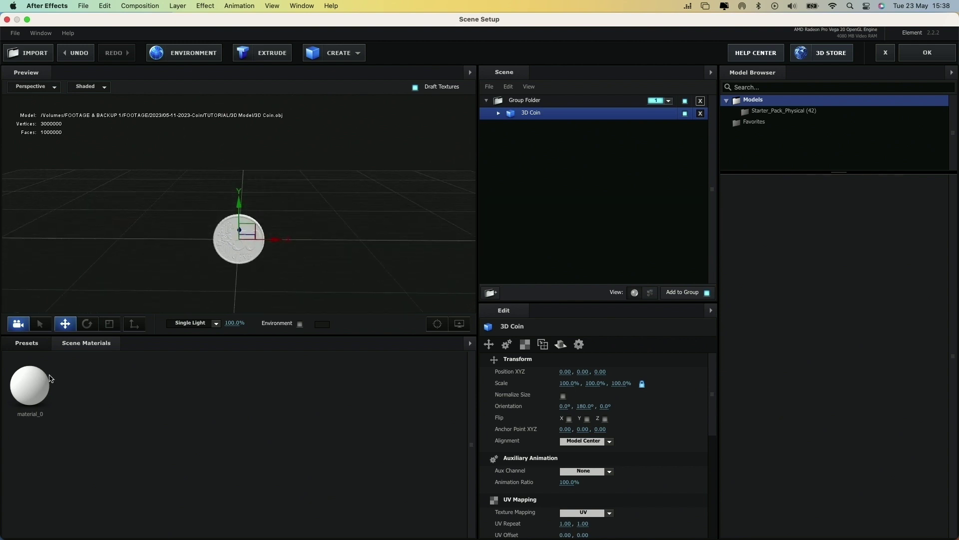
Load the 50cent image from the downloaded 50-euro-cent-rawscan folder as the Diffuse texture of material_0.
{"action": "left_click", "coordinate": [30, 386]}
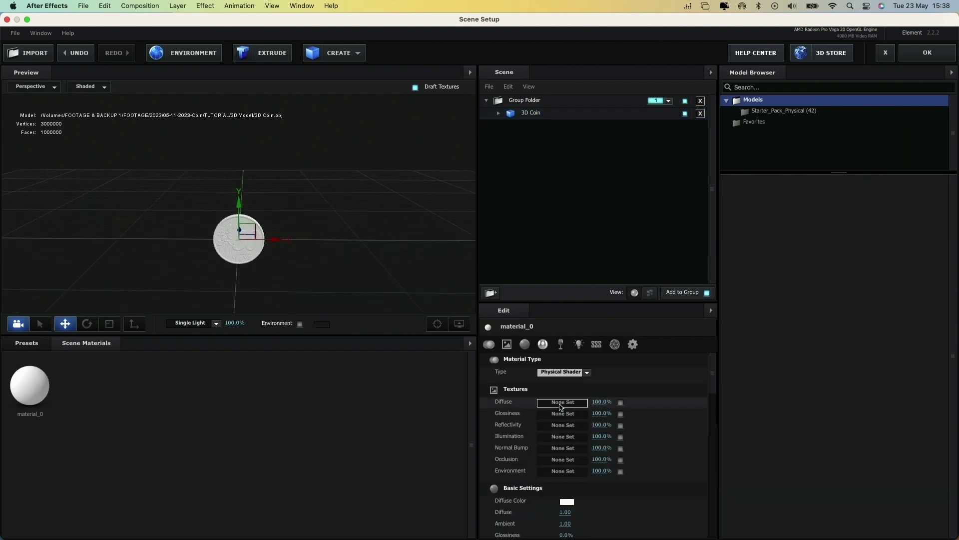
{"action": "left_click", "coordinate": [561, 405]}
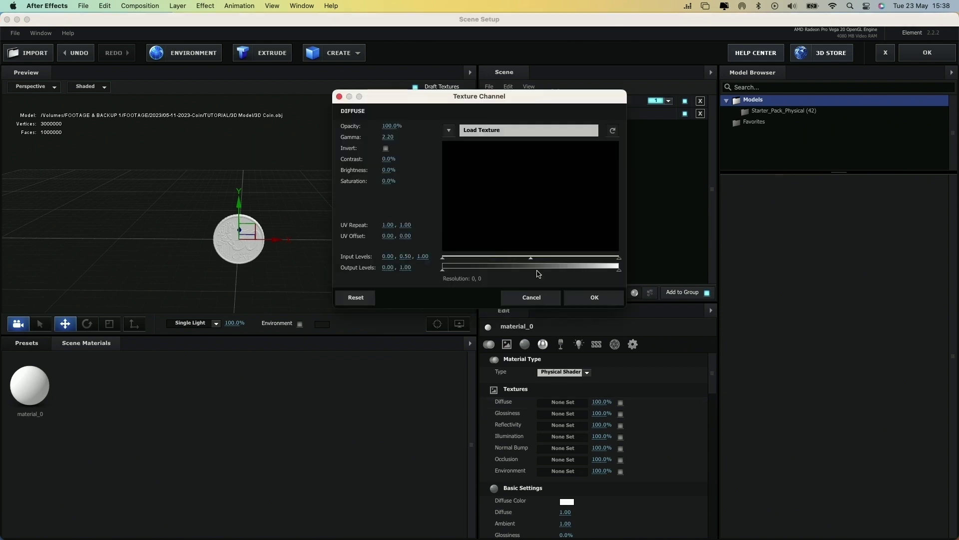
{"action": "left_click", "coordinate": [465, 132]}
{"action": "left_click", "coordinate": [406, 145]}
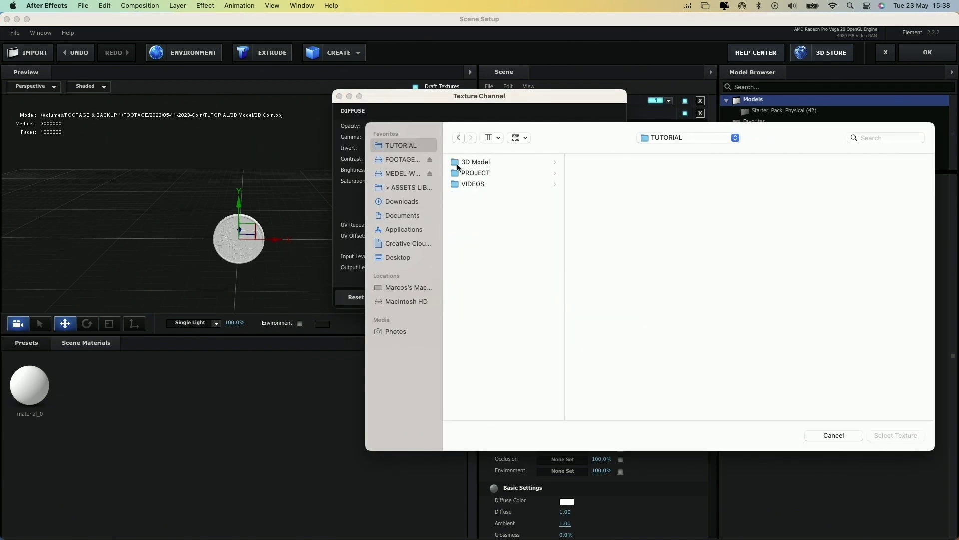
{"action": "left_click", "coordinate": [488, 163]}
{"action": "left_click", "coordinate": [403, 202]}
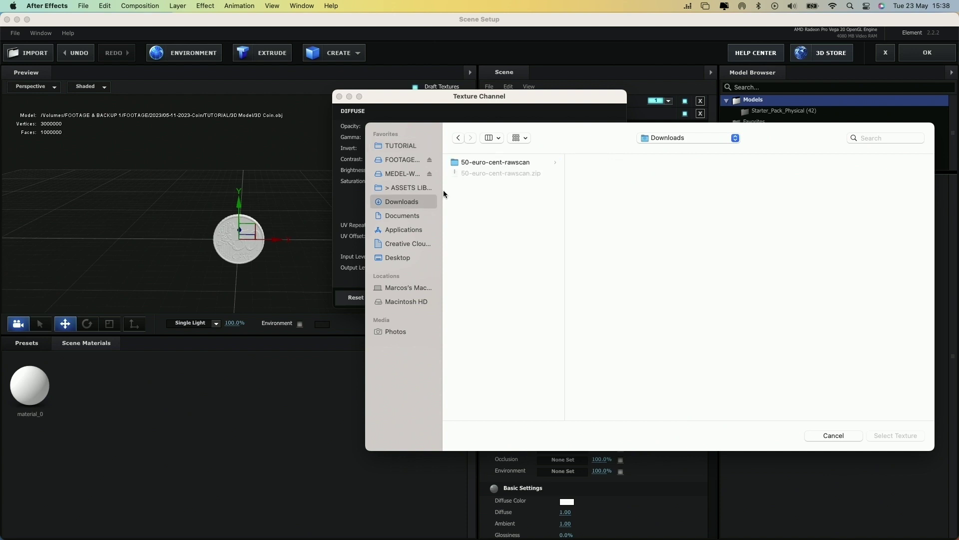
{"action": "left_click", "coordinate": [496, 163]}
{"action": "left_click", "coordinate": [598, 174]}
{"action": "left_click", "coordinate": [709, 164]}
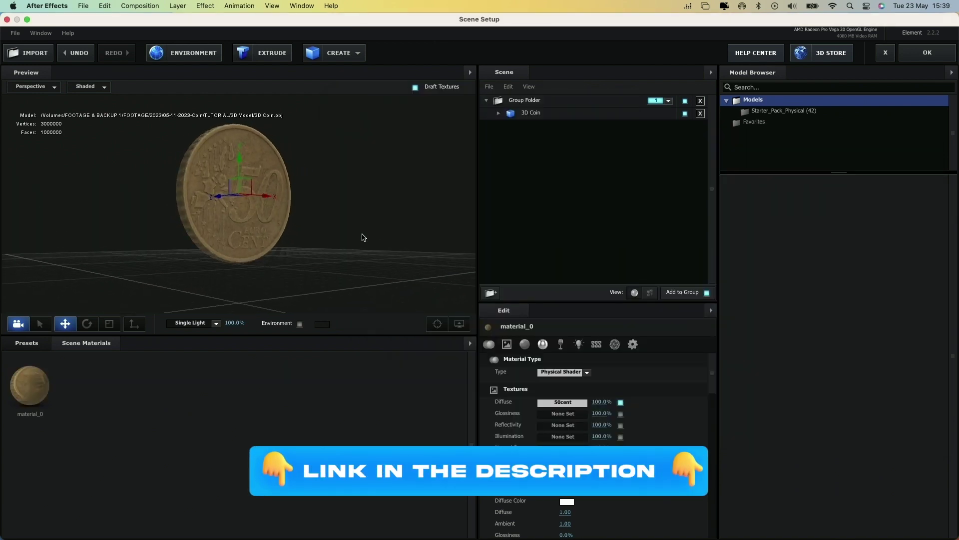
Set the Glossiness of the 3D Coin's material_0 to 99% and inspect the coin from several angles.
{"action": "left_click", "coordinate": [498, 113]}
{"action": "left_click", "coordinate": [532, 114]}
{"action": "left_click", "coordinate": [549, 126]}
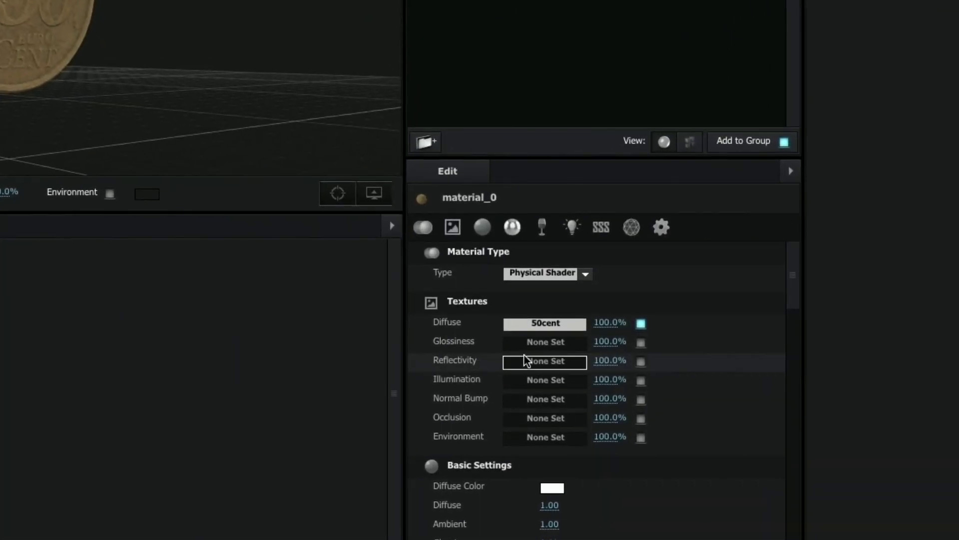
{"action": "scroll", "coordinate": [441, 465], "scroll_direction": "down", "scroll_amount": 5}
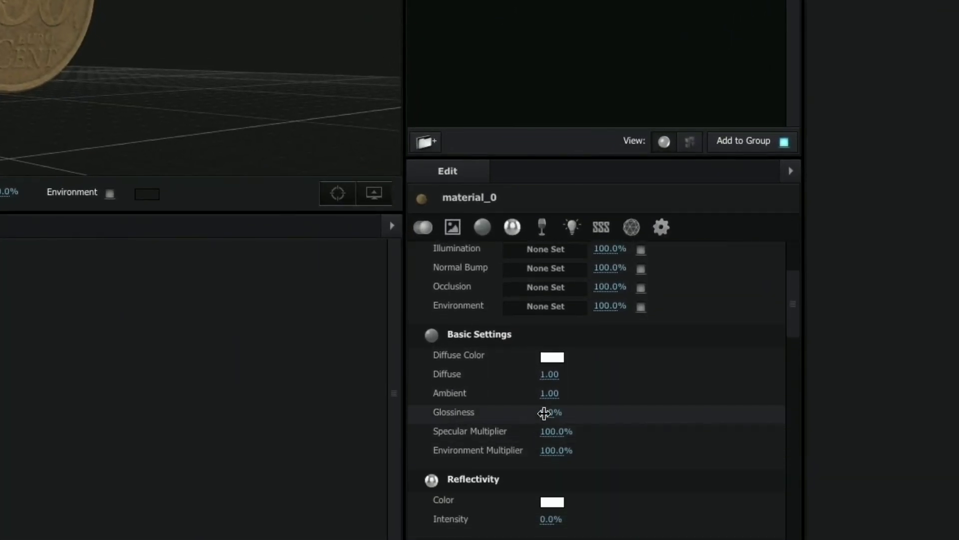
{"action": "left_click_drag", "start_coordinate": [544, 413], "coordinate": [618, 413]}
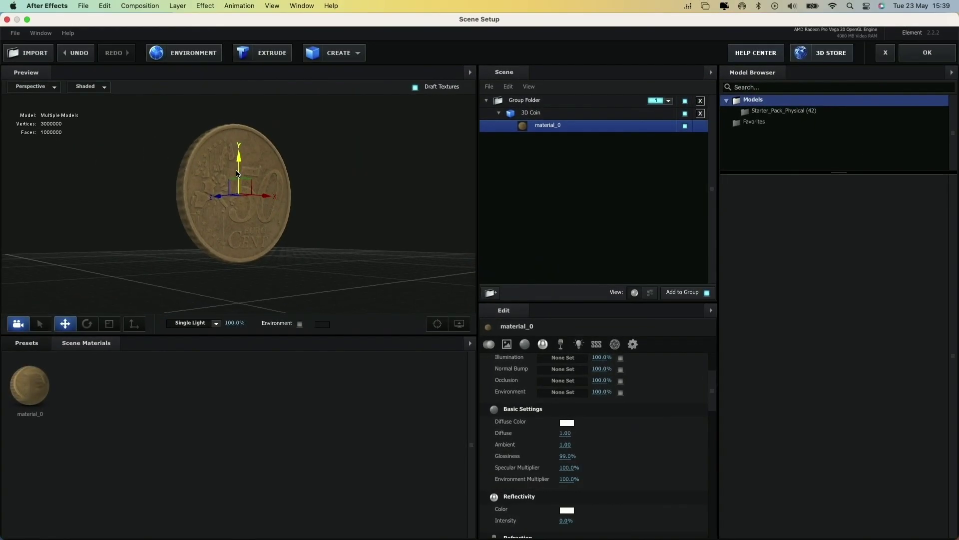
{"action": "left_click_drag", "start_coordinate": [232, 174], "coordinate": [292, 168]}
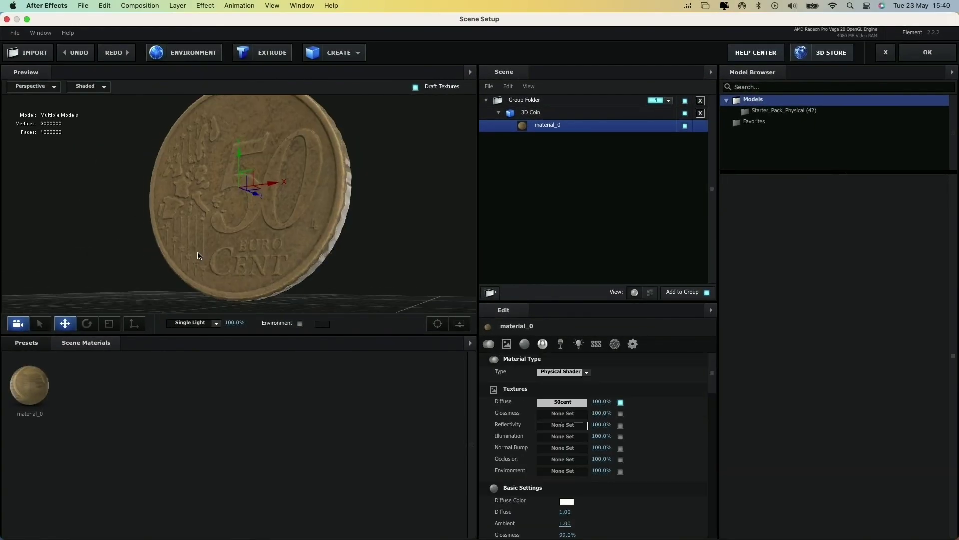
{"action": "left_click_drag", "start_coordinate": [199, 255], "coordinate": [250, 241]}
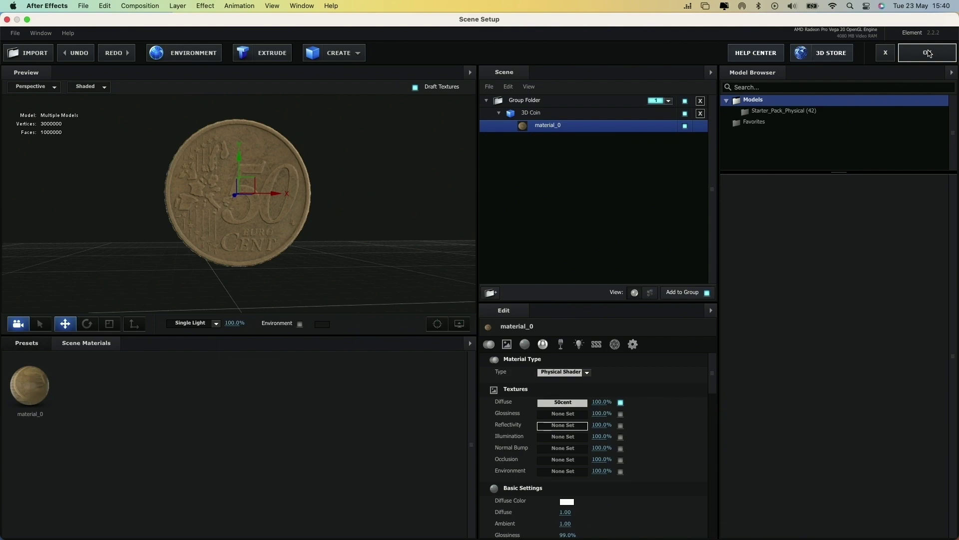
Apply the coin's scene setup and set Group 1's Particle Size to 37.2 in the Element effect.
{"action": "left_click", "coordinate": [928, 53]}
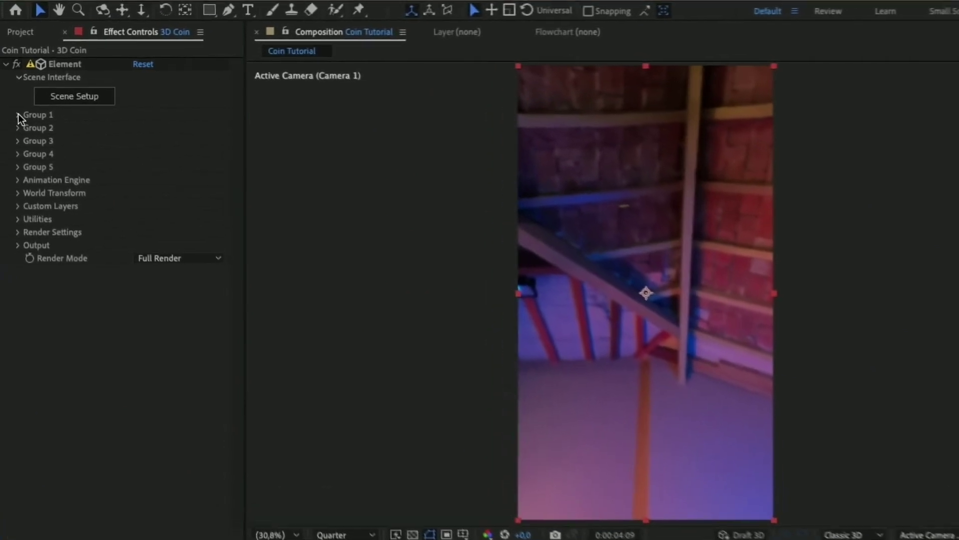
{"action": "left_click", "coordinate": [13, 96]}
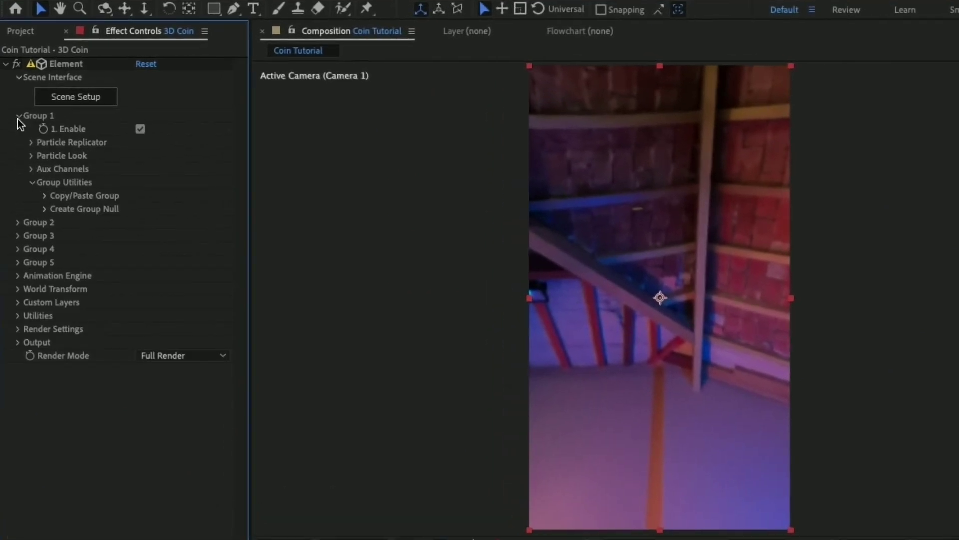
{"action": "left_click", "coordinate": [30, 155]}
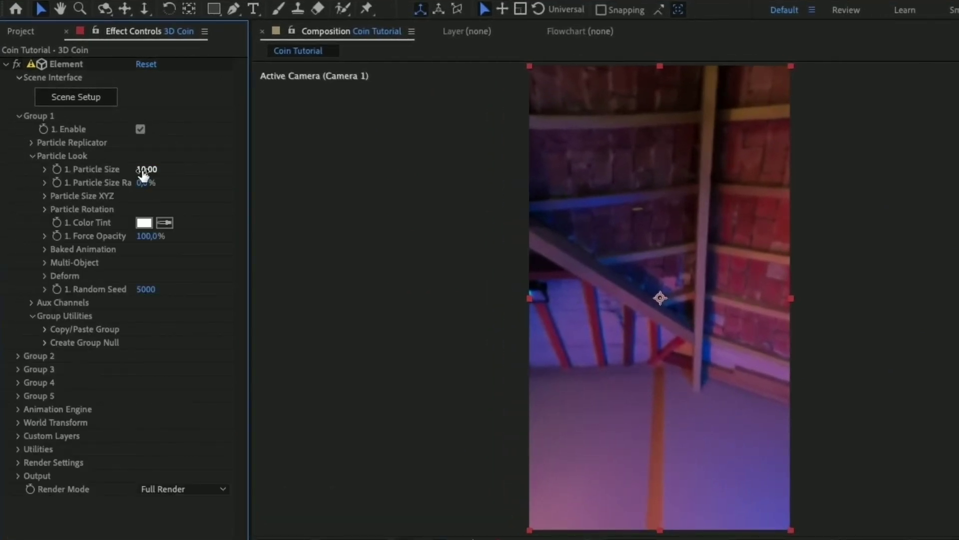
{"action": "left_click_drag", "start_coordinate": [143, 172], "coordinate": [387, 171]}
Position the coin in Group 1's Particle Replicator at Position XY 773, 2644 with Position Z 140.
{"action": "left_click", "coordinate": [32, 142]}
{"action": "mouse_move", "coordinate": [191, 184]}
{"action": "left_mouse_down"}
{"action": "mouse_move", "coordinate": [580, 185]}
{"action": "mouse_move", "coordinate": [181, 186]}
{"action": "mouse_move", "coordinate": [409, 185]}
{"action": "mouse_move", "coordinate": [327, 197]}
{"action": "mouse_move", "coordinate": [141, 196]}
{"action": "mouse_move", "coordinate": [205, 187]}
{"action": "left_mouse_up"}
{"action": "key", "text": "ctrl+z"}
{"action": "key", "text": "c"}
{"action": "left_click_drag", "start_coordinate": [667, 300], "coordinate": [802, 354]}
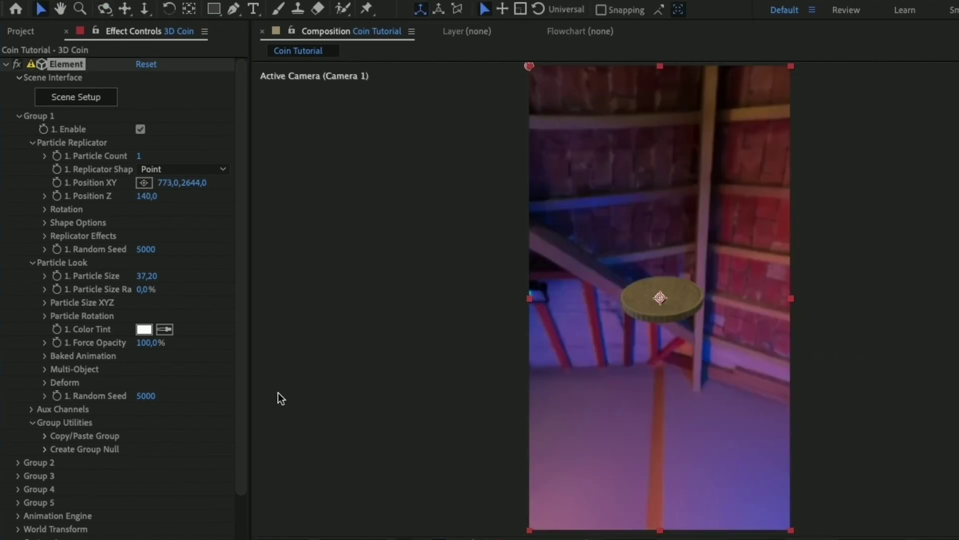
In Element's Scene Setup, replace the environment texture with HDRI.JPG from the VIDEOS folder.
{"action": "left_click", "coordinate": [78, 100]}
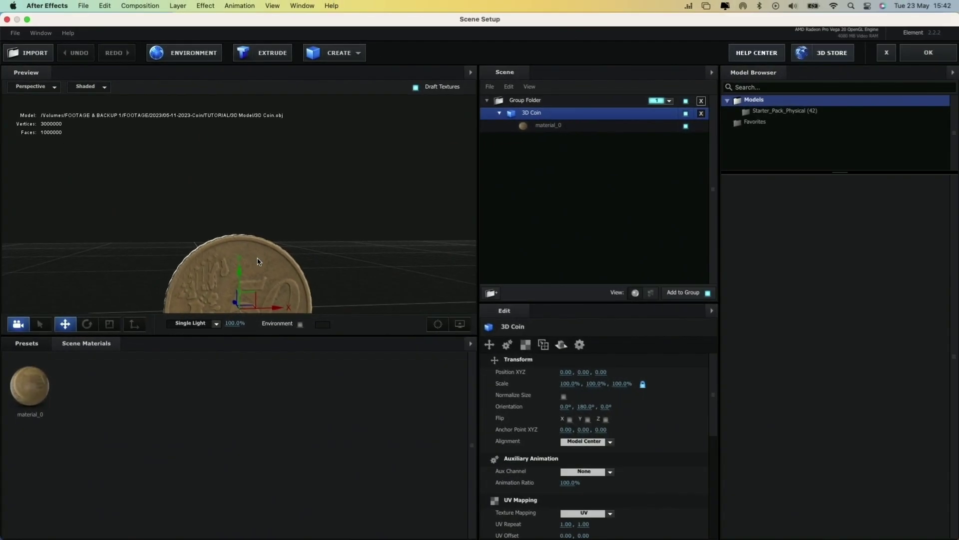
{"action": "mouse_move", "coordinate": [258, 261]}
{"action": "left_mouse_down"}
{"action": "mouse_move", "coordinate": [386, 268]}
{"action": "mouse_move", "coordinate": [259, 263]}
{"action": "left_mouse_up"}
{"action": "left_click", "coordinate": [178, 53]}
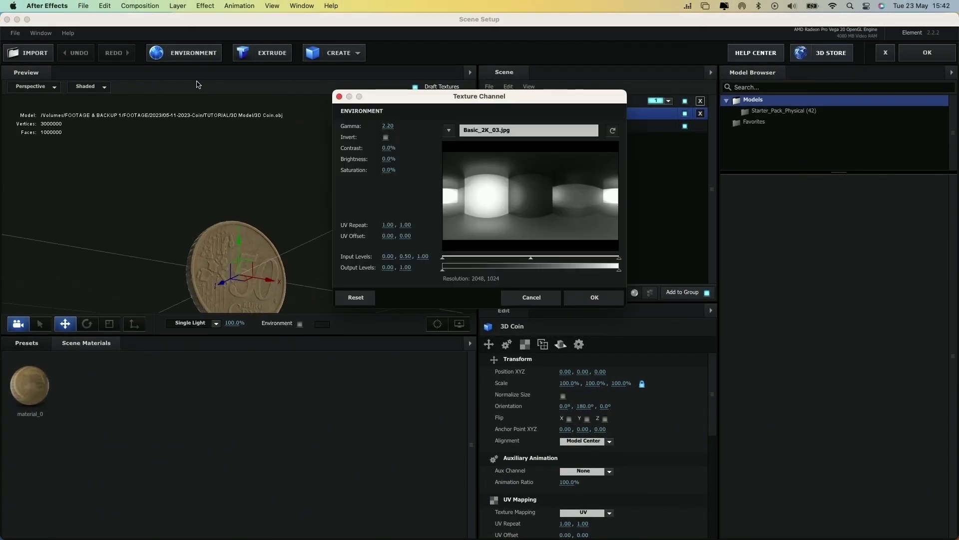
{"action": "left_click", "coordinate": [483, 132]}
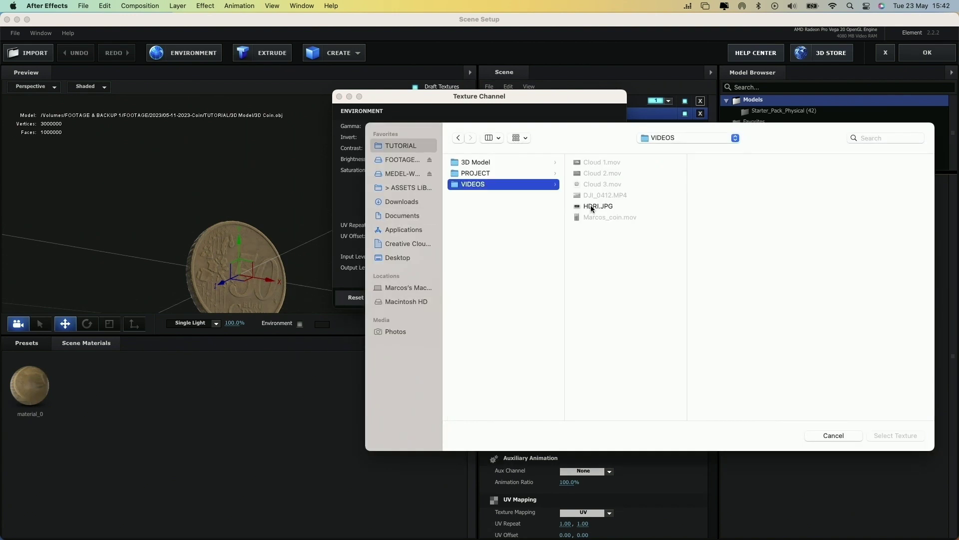
{"action": "left_click", "coordinate": [591, 206]}
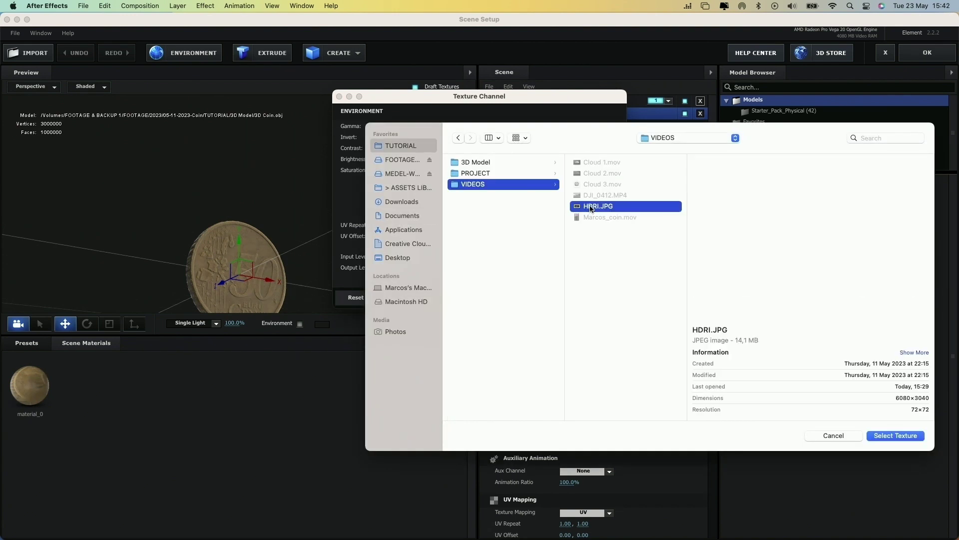
{"action": "left_click", "coordinate": [879, 437]}
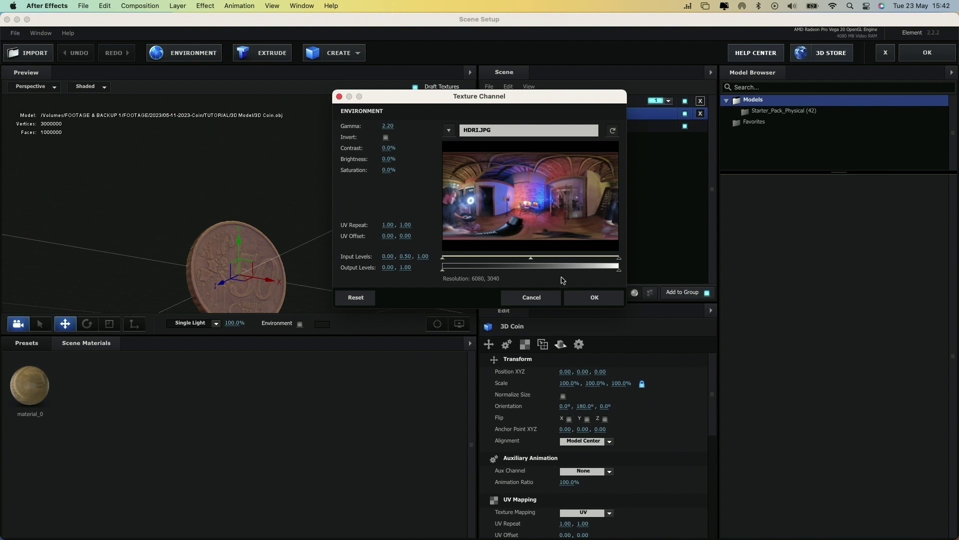
{"action": "left_click", "coordinate": [594, 297]}
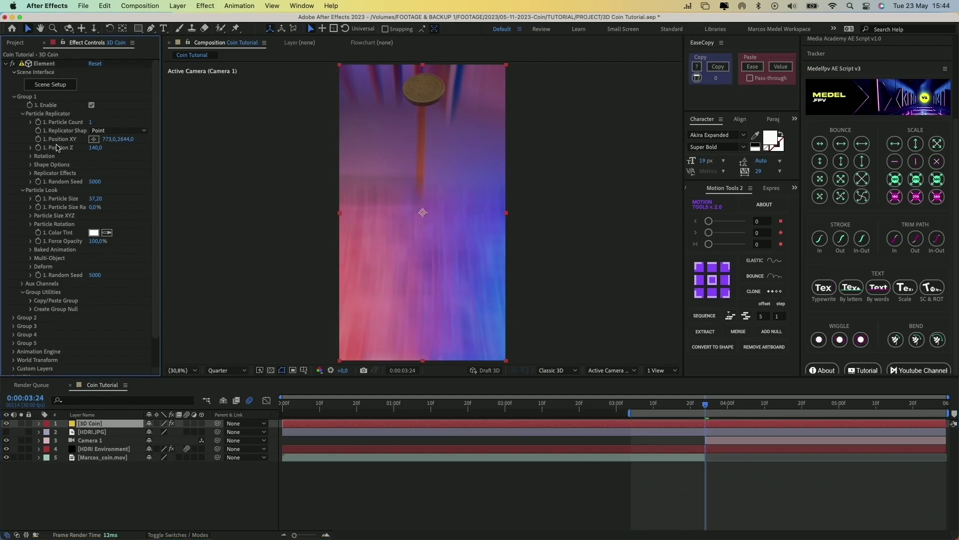
Keyframe the coin's Position XY to rise from 773, 3924 to 773, 2614 at 0:00:04:04.
{"action": "key", "text": "u"}
{"action": "left_click_drag", "start_coordinate": [126, 139], "coordinate": [189, 139]}
{"action": "left_click_drag", "start_coordinate": [705, 440], "coordinate": [673, 440]}
{"action": "left_click_drag", "start_coordinate": [705, 406], "coordinate": [743, 407]}
{"action": "left_click_drag", "start_coordinate": [126, 139], "coordinate": [53, 146]}
{"action": "key", "text": "super+z"}
{"action": "key", "text": "super+z"}
{"action": "left_click_drag", "start_coordinate": [125, 140], "coordinate": [60, 167]}
Keyframe the coin's Particle Size to grow from 7.6 to 78.6, and preview the animation.
{"action": "left_click", "coordinate": [38, 199]}
{"action": "left_click_drag", "start_coordinate": [743, 449], "coordinate": [672, 449]}
{"action": "left_click_drag", "start_coordinate": [95, 198], "coordinate": [57, 200]}
{"action": "left_click_drag", "start_coordinate": [657, 448], "coordinate": [772, 458]}
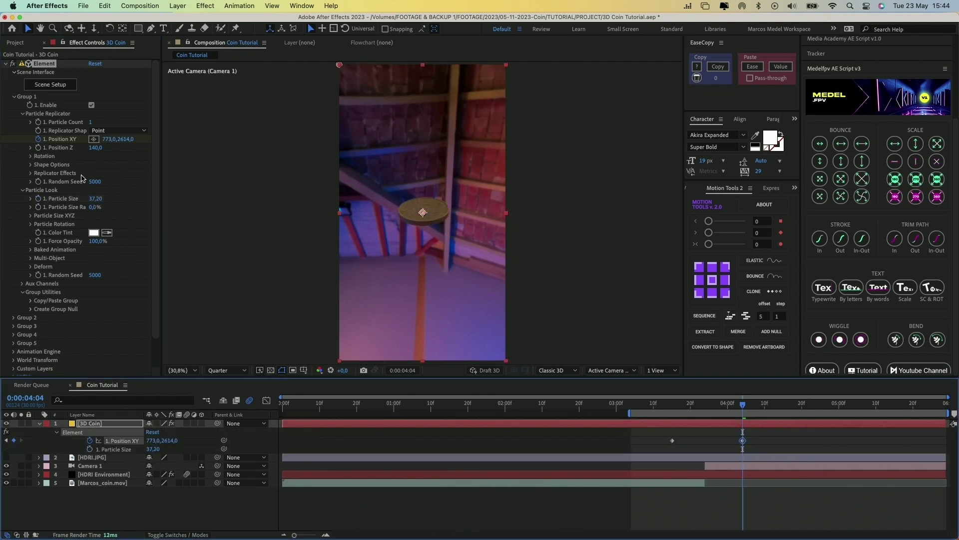
{"action": "left_click_drag", "start_coordinate": [715, 508], "coordinate": [719, 510]}
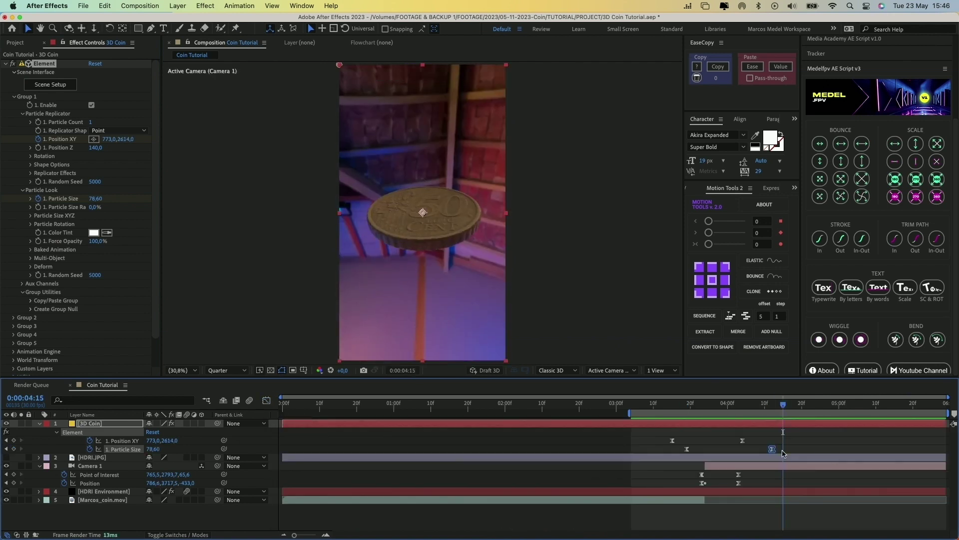
{"action": "left_click_drag", "start_coordinate": [700, 405], "coordinate": [516, 407]}
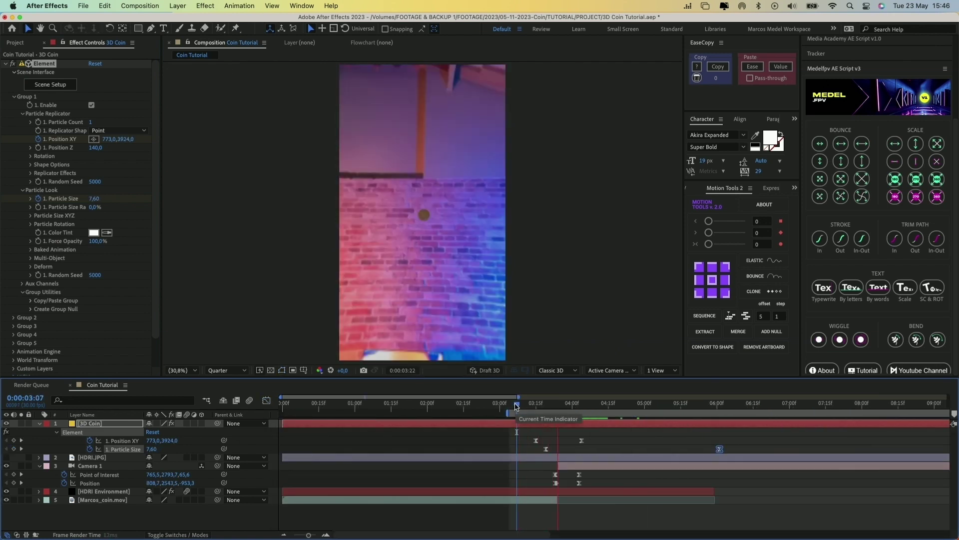
{"action": "key", "text": "space"}
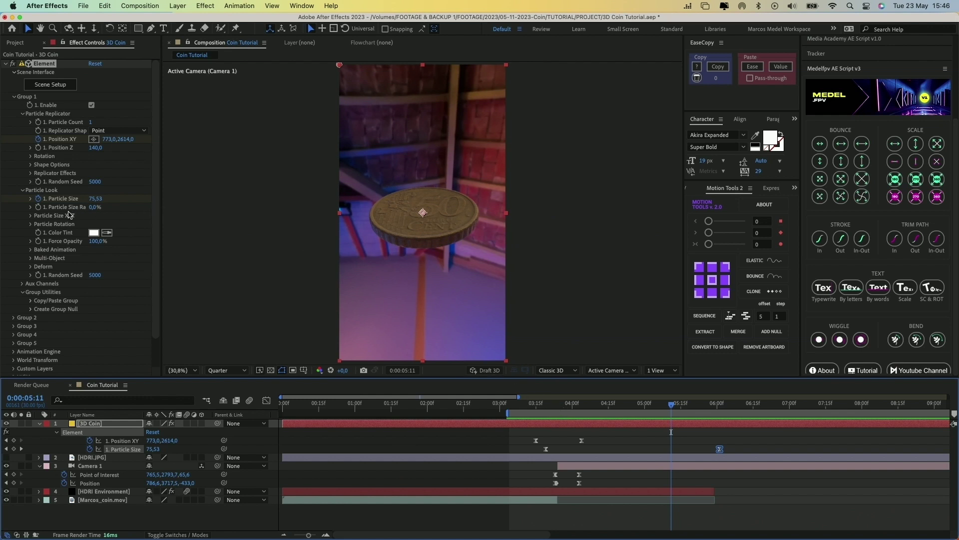
Keyframe the coin's Particle Rotation: X from -1x-351° at 0:00:03:24 to 0x+49°, and Z from 0x-180° to 0x+0°.
{"action": "left_click", "coordinate": [31, 224]}
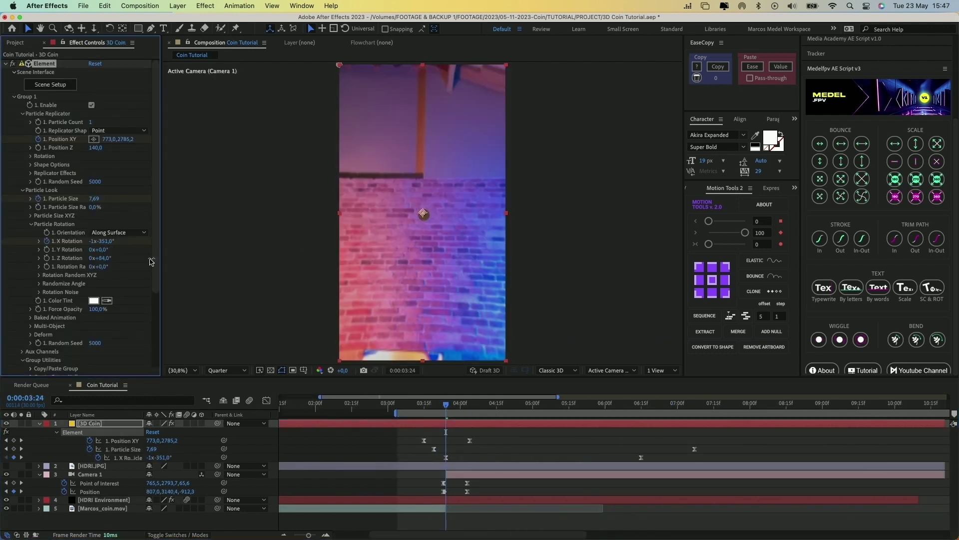
{"action": "left_click", "coordinate": [46, 257]}
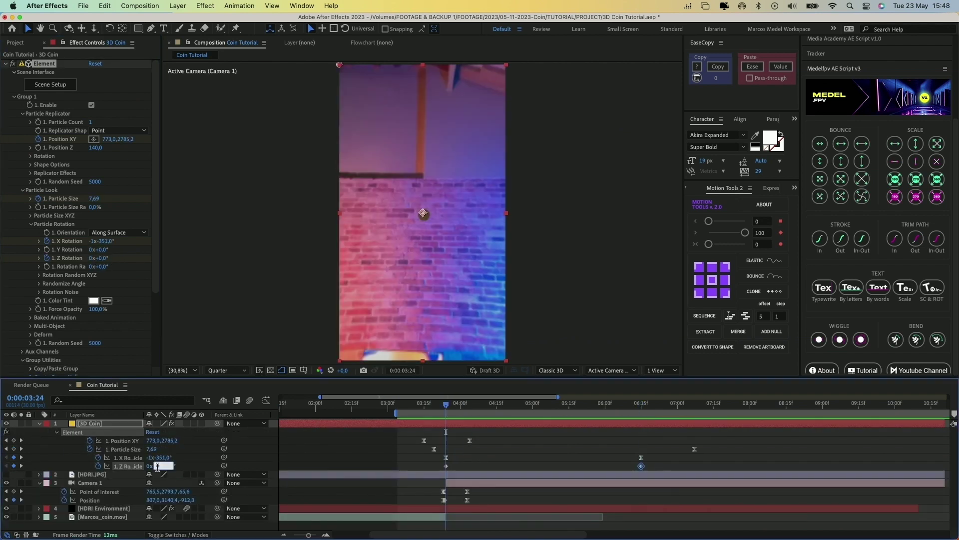
{"action": "left_click_drag", "start_coordinate": [539, 405], "coordinate": [608, 405]}
Set Element's Additional Lighting rotation to X -311°, Y +88° and Z -2°, and preview the lit coin.
{"action": "scroll", "coordinate": [16, 196], "scroll_direction": "down", "scroll_amount": 5}
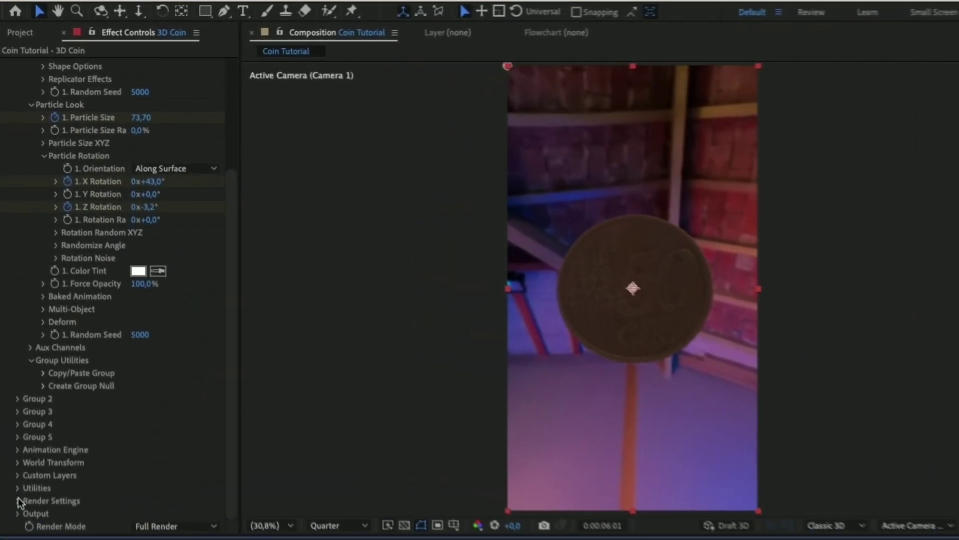
{"action": "left_click", "coordinate": [13, 354]}
{"action": "scroll", "coordinate": [13, 355], "scroll_direction": "down", "scroll_amount": 5}
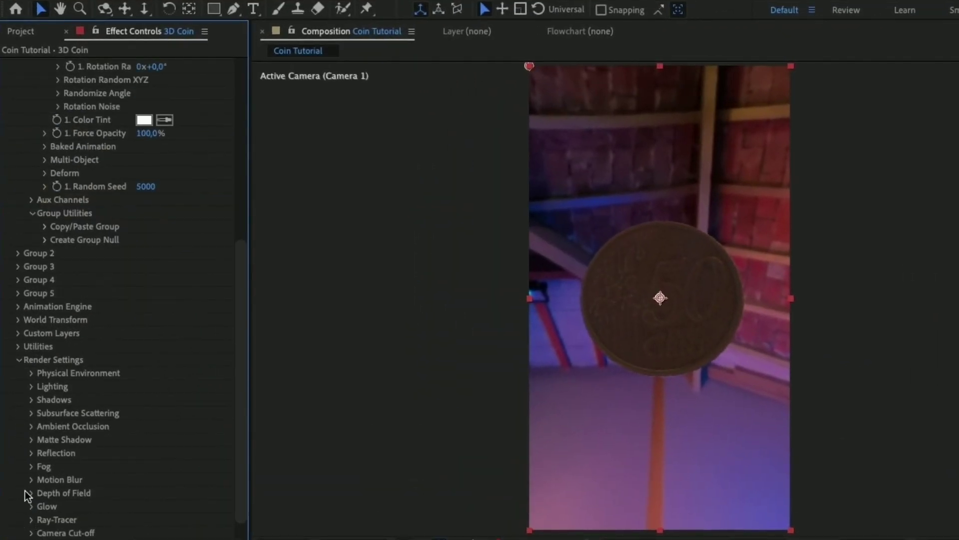
{"action": "left_click", "coordinate": [31, 388]}
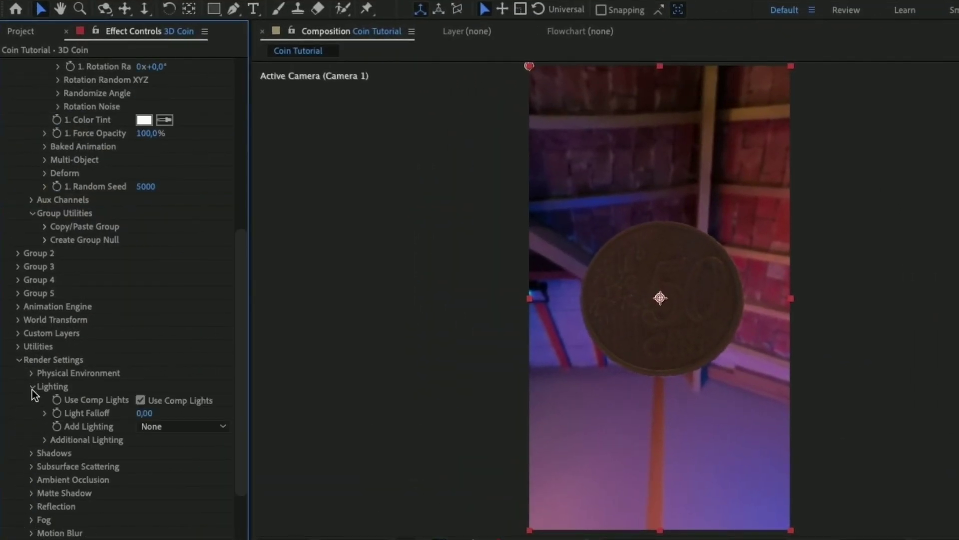
{"action": "left_click", "coordinate": [46, 440]}
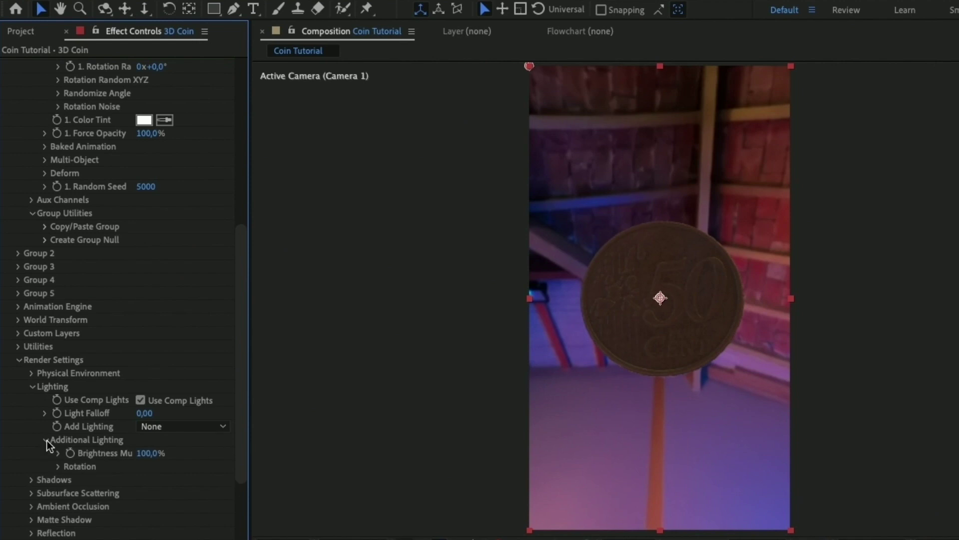
{"action": "left_click", "coordinate": [56, 466]}
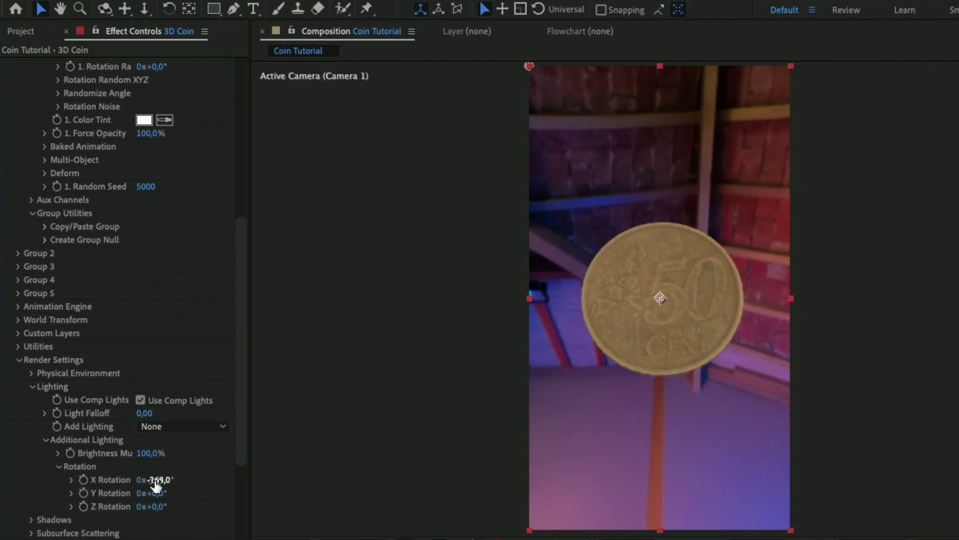
{"action": "left_click_drag", "start_coordinate": [156, 482], "coordinate": [117, 486]}
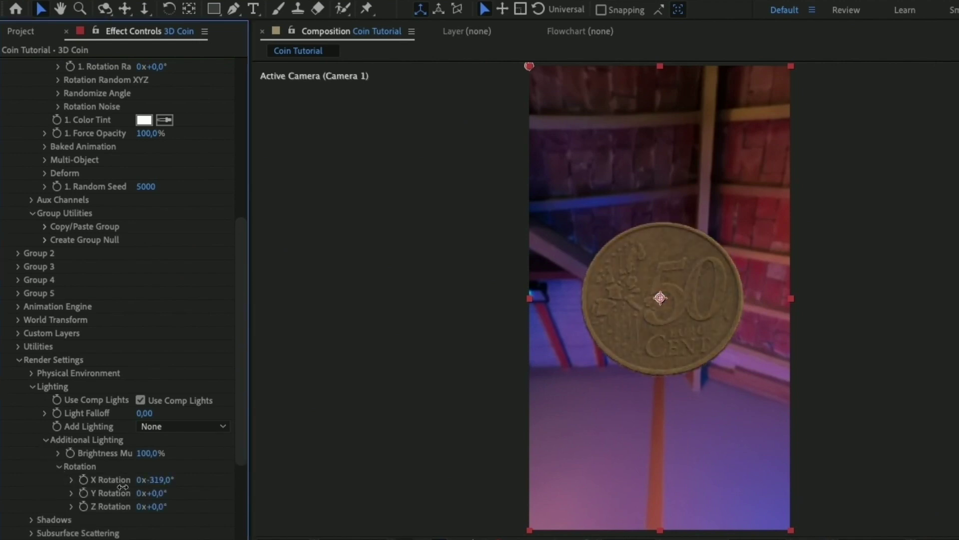
{"action": "left_click_drag", "start_coordinate": [179, 494], "coordinate": [220, 494]}
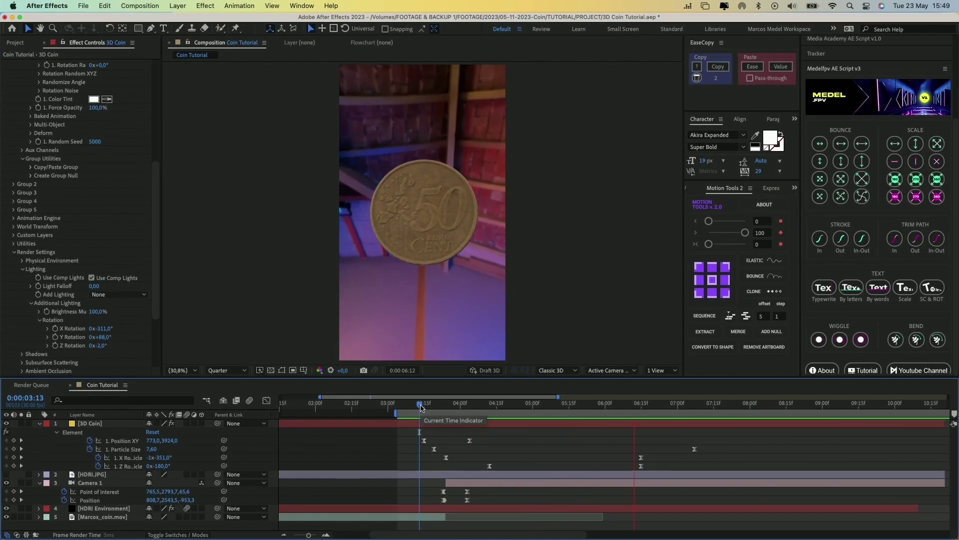
{"action": "key", "text": "space"}
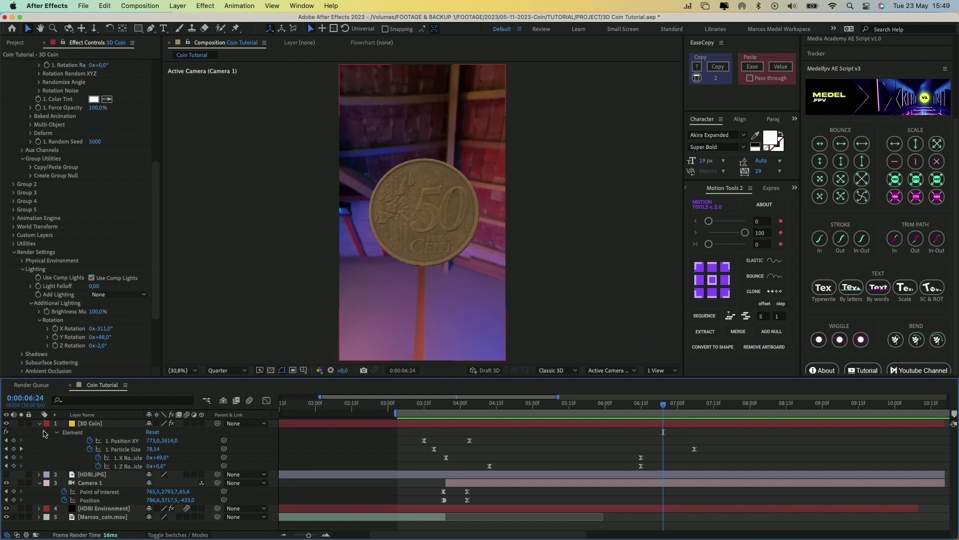
Turn on keyframing for Lens Distortion in the HDRI Environment layer's CC Environment effect.
{"action": "left_click", "coordinate": [39, 424]}
{"action": "left_click", "coordinate": [39, 441]}
{"action": "left_click", "coordinate": [93, 450]}
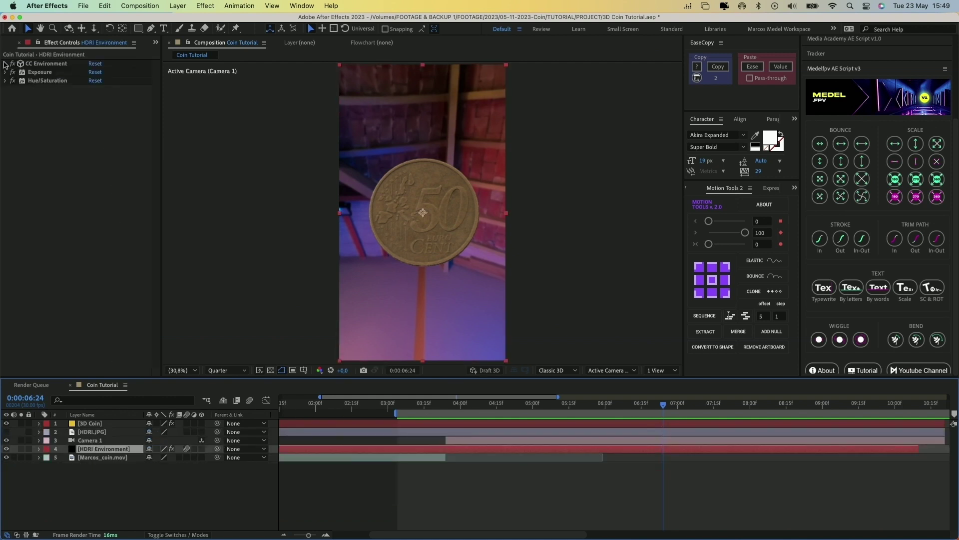
{"action": "left_click", "coordinate": [6, 64]}
{"action": "mouse_move", "coordinate": [95, 106]}
{"action": "left_mouse_down"}
{"action": "mouse_move", "coordinate": [106, 106]}
{"action": "mouse_move", "coordinate": [84, 107]}
{"action": "mouse_move", "coordinate": [110, 109]}
{"action": "left_mouse_up"}
{"action": "key", "text": "super+z"}
{"action": "left_click", "coordinate": [20, 107]}
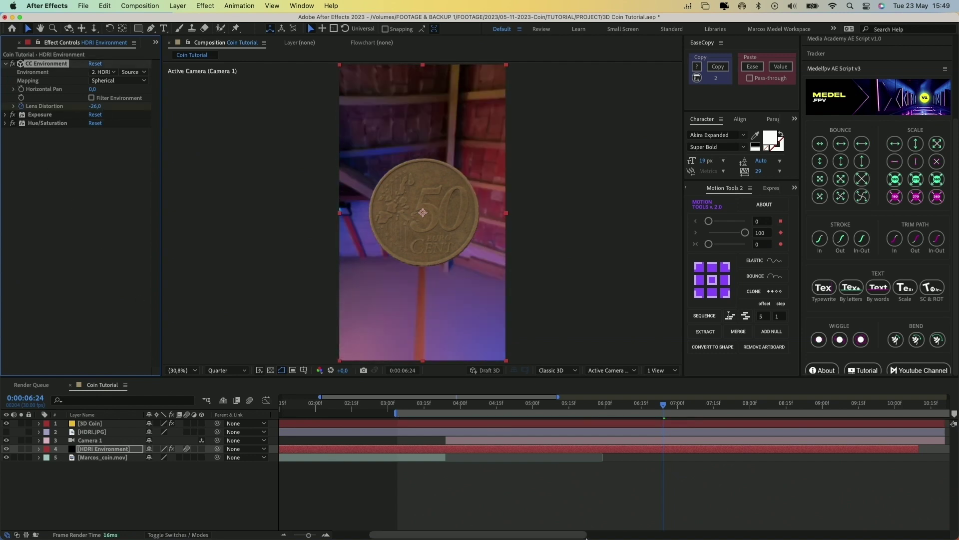
Keyframe Lens Distortion at the coin's first Particle Size keyframe and set it to -62 at 0:00:07:07.
{"action": "key", "text": "u"}
{"action": "left_click", "coordinate": [108, 424]}
{"action": "key", "text": "u"}
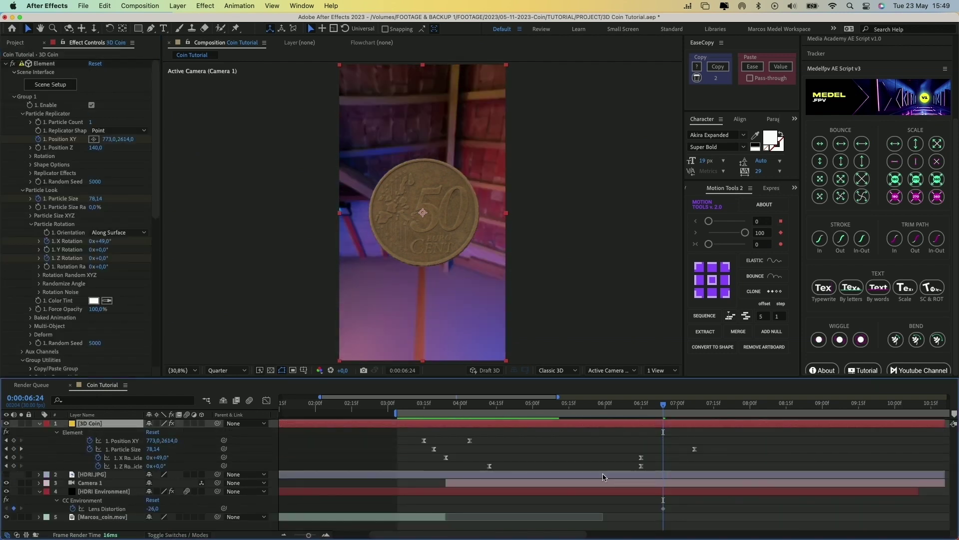
{"action": "left_click", "coordinate": [5, 449]}
{"action": "left_click", "coordinate": [592, 491]}
{"action": "left_click", "coordinate": [14, 508]}
{"action": "left_click_drag", "start_coordinate": [439, 404], "coordinate": [695, 418]}
{"action": "left_click_drag", "start_coordinate": [97, 109], "coordinate": [79, 107]}
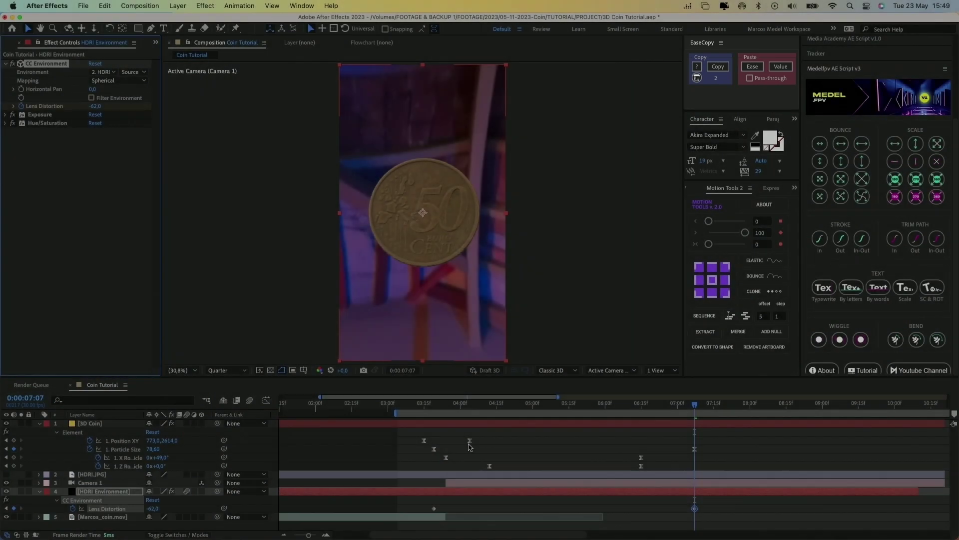
Copy the easing of the coin's Particle Size keyframes onto the Lens Distortion keyframes with EaseCopy, and switch the Graph Editor view.
{"action": "left_click_drag", "start_coordinate": [702, 450], "coordinate": [426, 444]}
{"action": "left_click", "coordinate": [715, 70]}
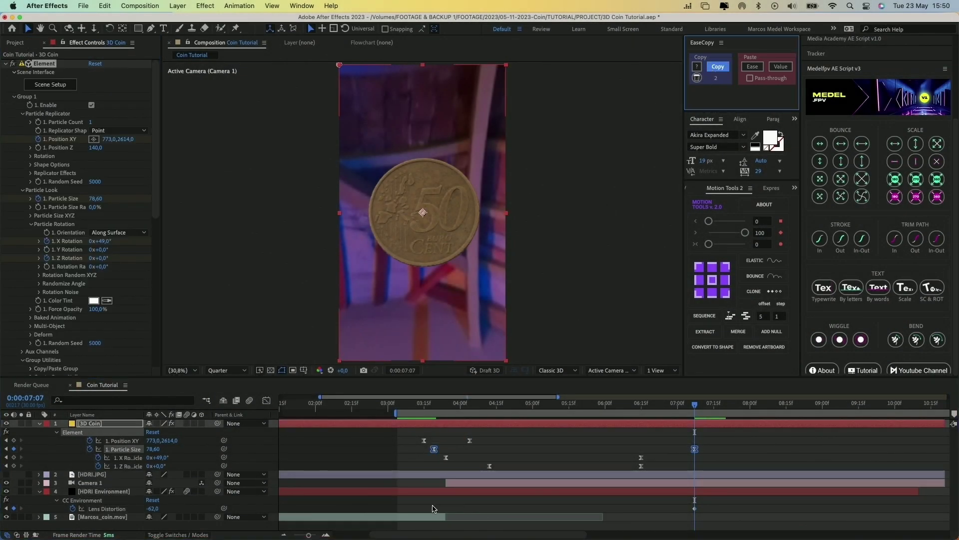
{"action": "left_click_drag", "start_coordinate": [428, 518], "coordinate": [706, 506]}
{"action": "left_click", "coordinate": [752, 67]}
{"action": "left_click", "coordinate": [267, 401]}
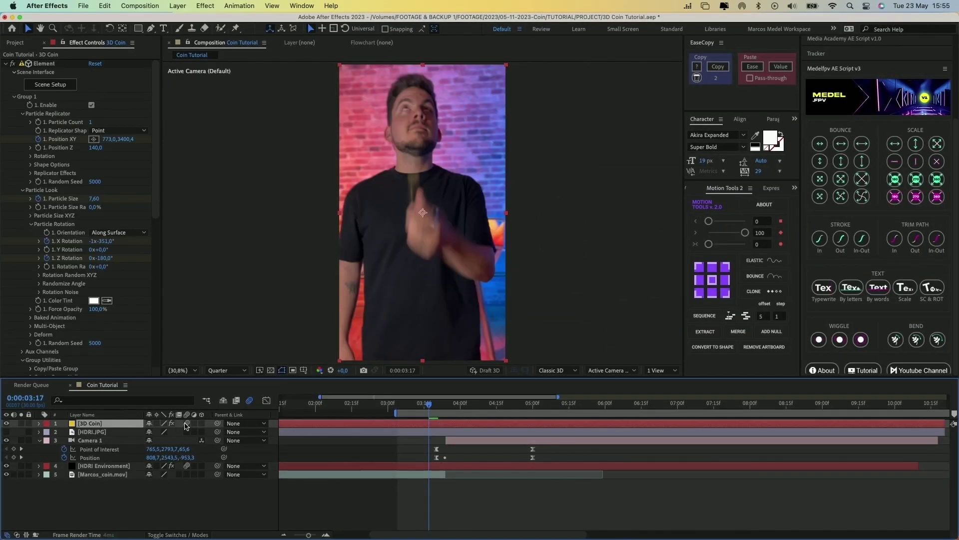
Preview the coin and environment animation from about 0:00:03:05.
{"action": "left_click", "coordinate": [398, 406]}
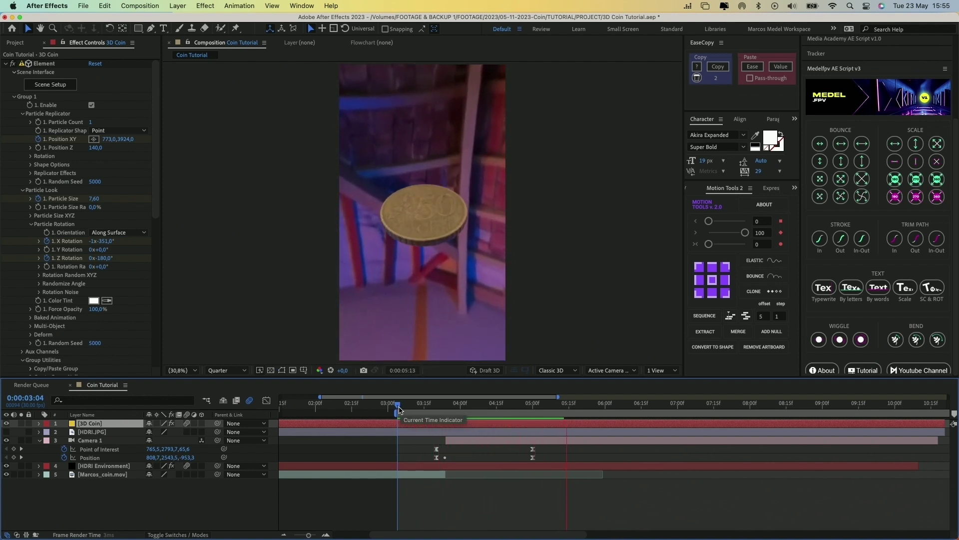
{"action": "left_click", "coordinate": [399, 408]}
{"action": "key", "text": "space"}
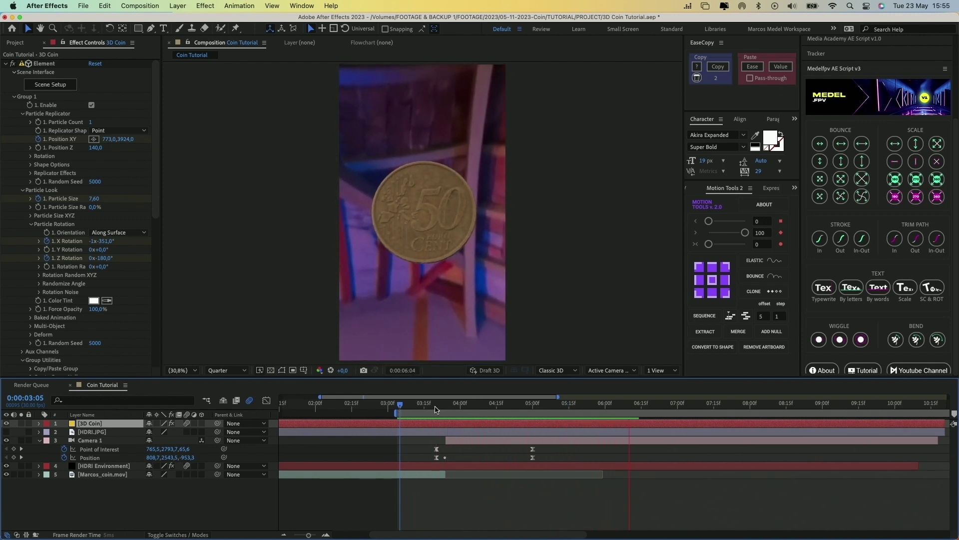
{"action": "key", "text": "space"}
Add a null object layer directly above the Camera 1 layer.
{"action": "left_click", "coordinate": [98, 441]}
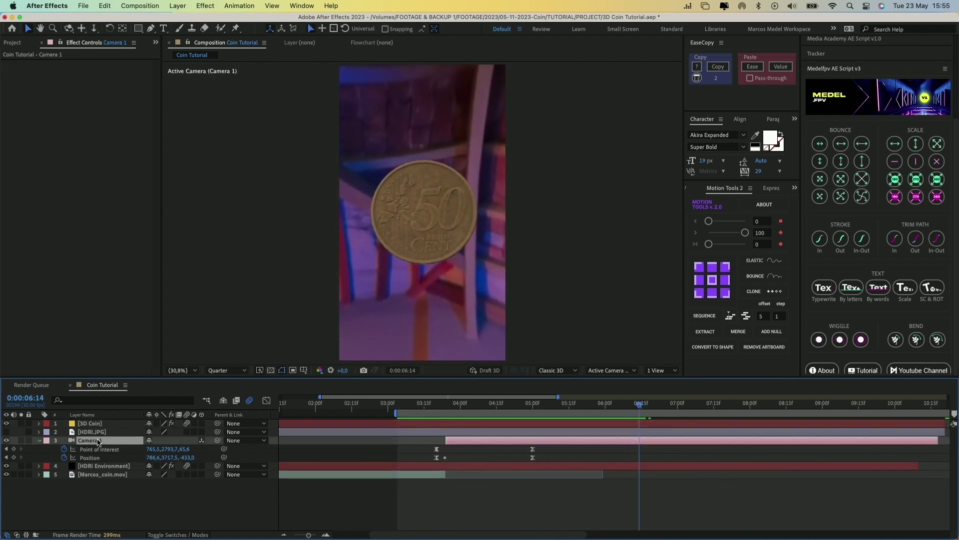
{"action": "left_click", "coordinate": [177, 5]}
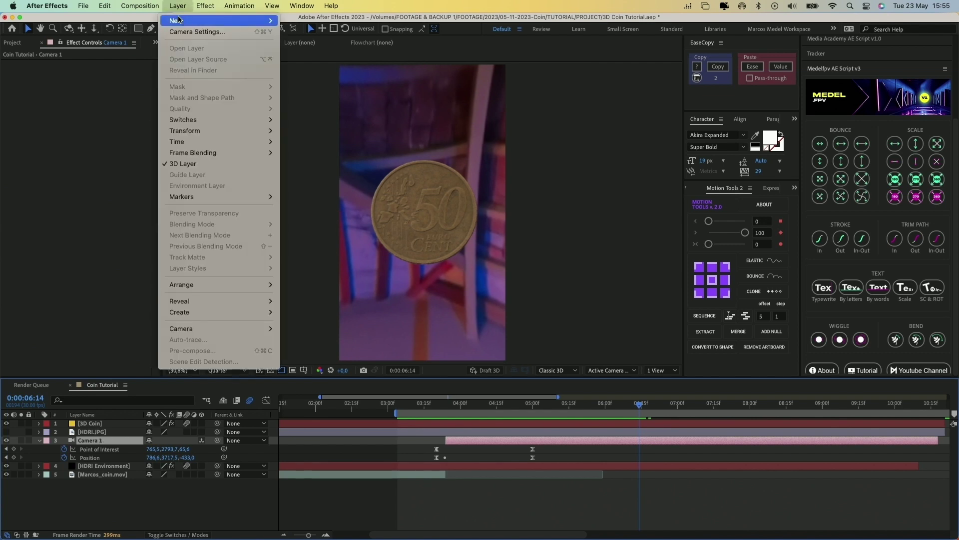
{"action": "mouse_move", "coordinate": [180, 20]}
{"action": "left_click", "coordinate": [316, 63]}
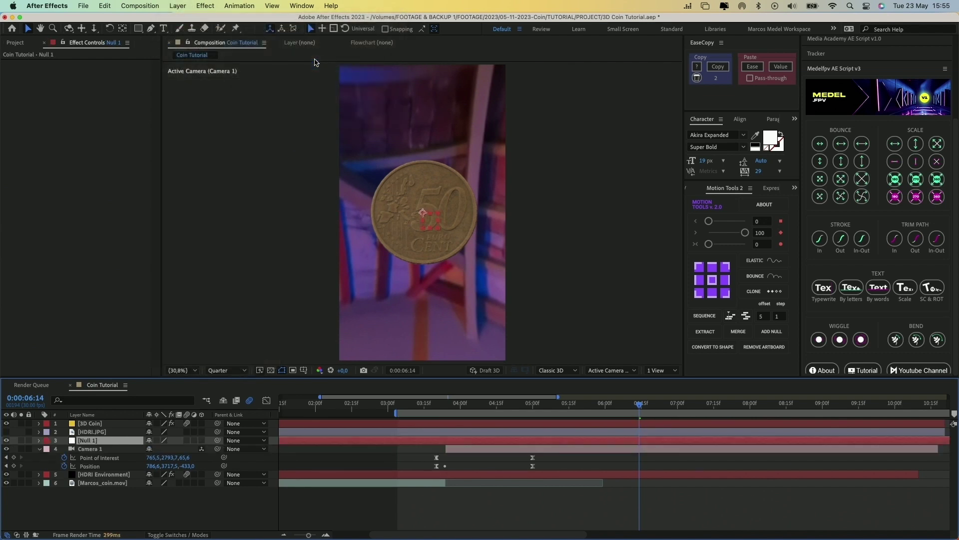
Rename the null layer Camera Zoom, make it a 3D layer, and parent Camera 1 to it.
{"action": "key", "text": "Return"}
{"action": "type", "text": "Camera Zoom"}
{"action": "key", "text": "Return"}
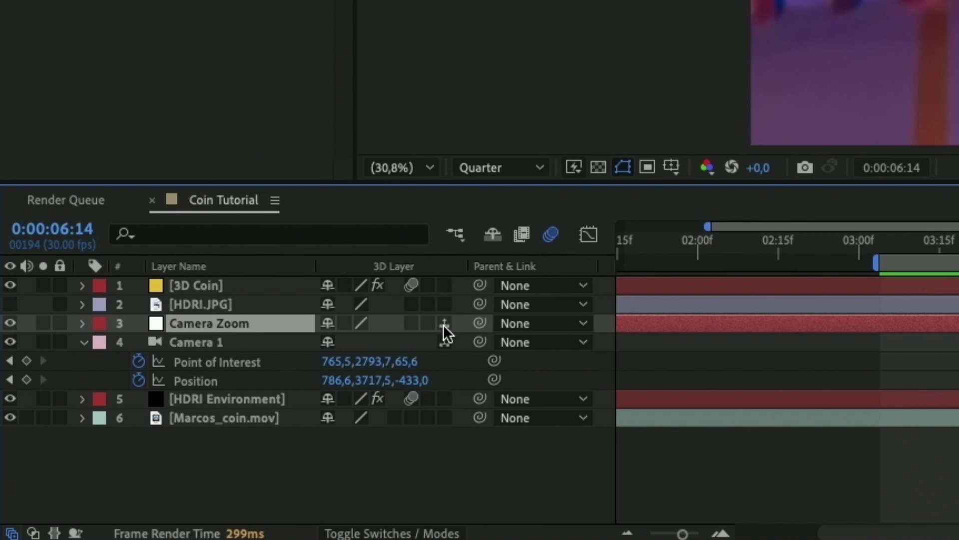
{"action": "left_click", "coordinate": [268, 344]}
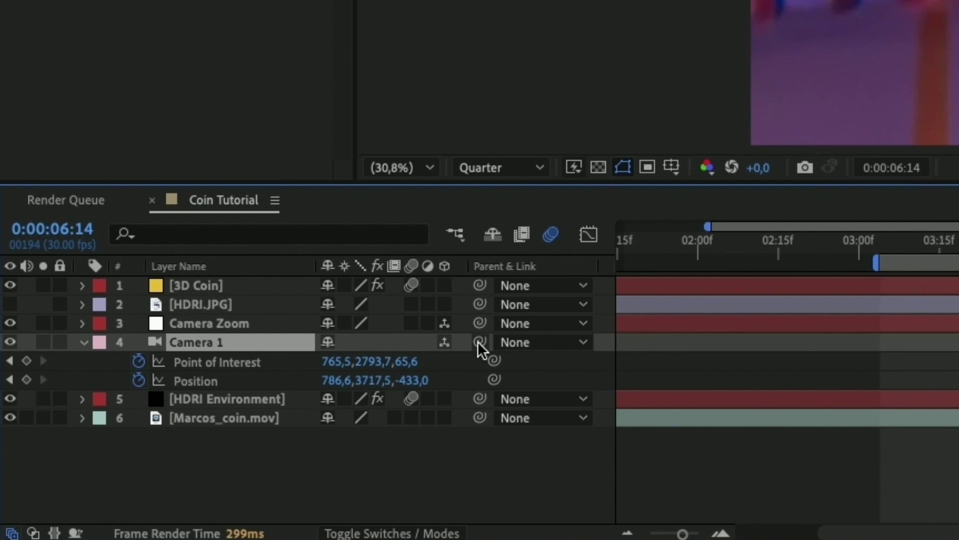
{"action": "left_click_drag", "start_coordinate": [478, 341], "coordinate": [262, 322]}
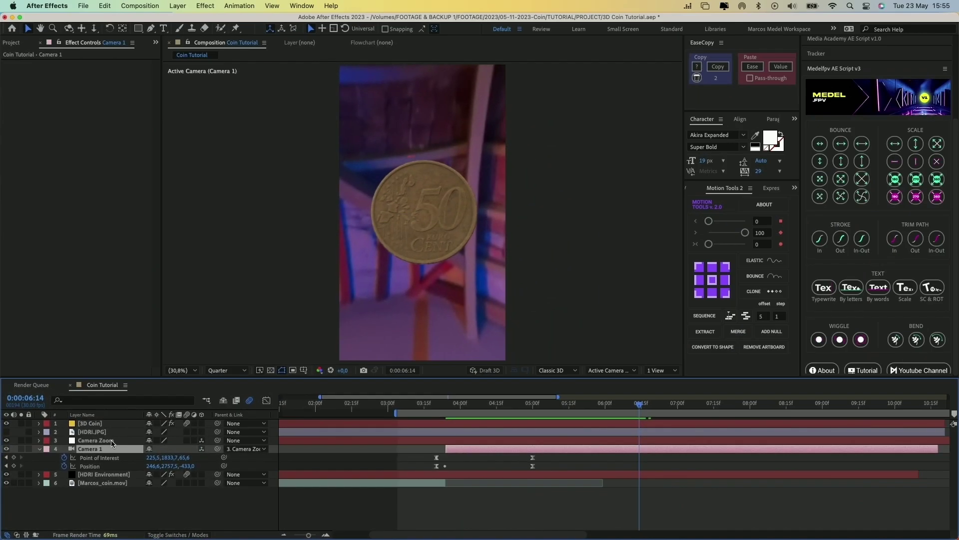
Trim the start of the Camera Zoom layer to 0:00:03:24 and add a Position keyframe there.
{"action": "left_click", "coordinate": [211, 358]}
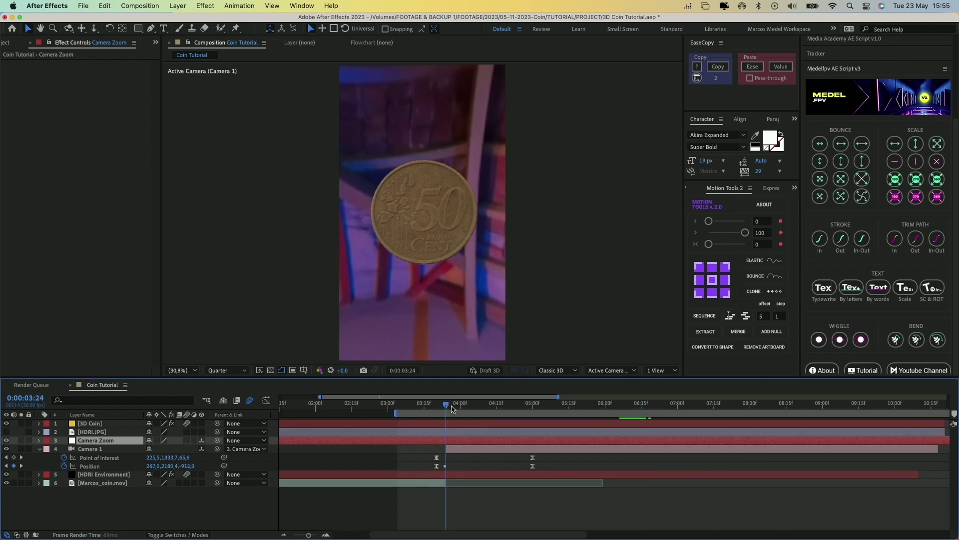
{"action": "left_click", "coordinate": [446, 404]}
{"action": "key", "text": "alt+bracketleft"}
{"action": "key", "text": "p"}
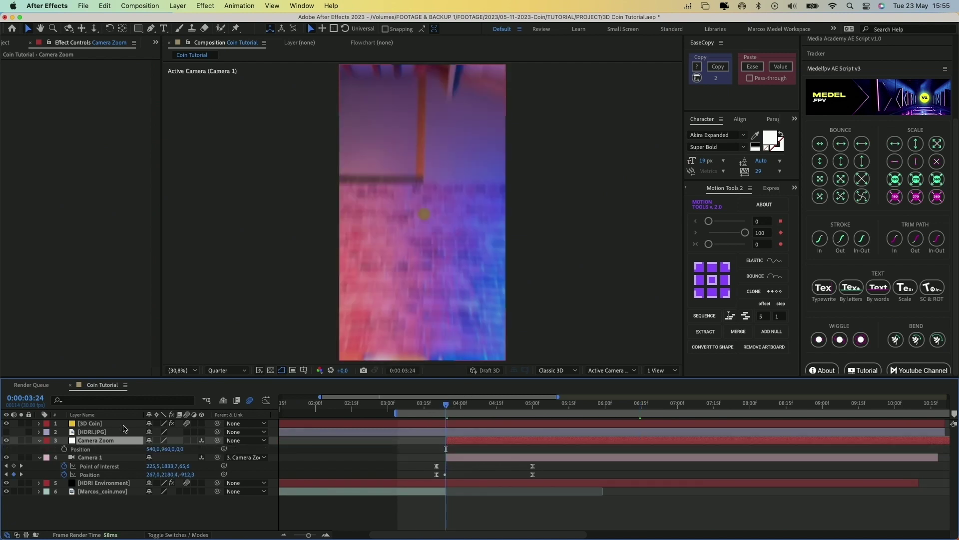
{"action": "left_click", "coordinate": [64, 450]}
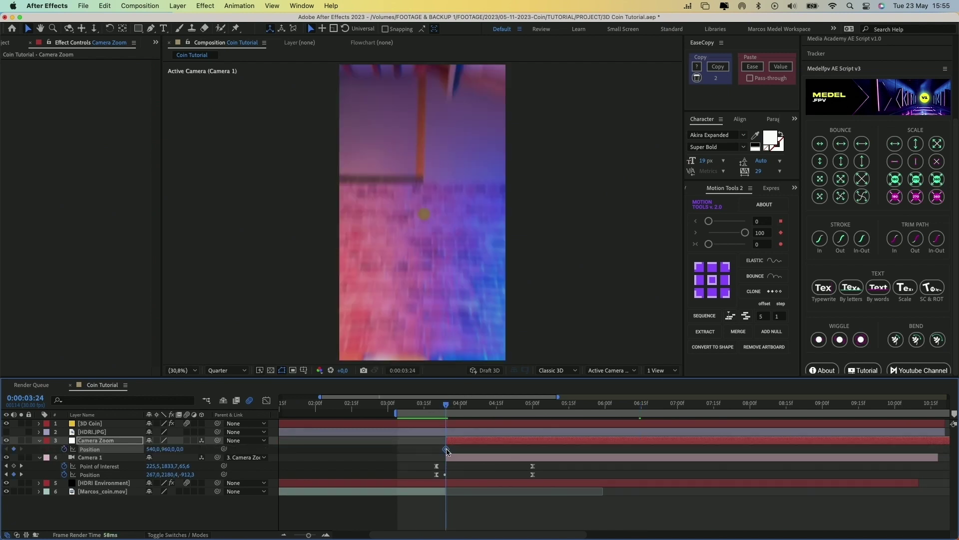
Delay Camera Zoom's first Position keyframe to about 0:00:04:13, keyframe Position 251, -74, 578 at about 0:00:06:10, and preview the move.
{"action": "left_click_drag", "start_coordinate": [446, 450], "coordinate": [492, 450]}
{"action": "left_click_drag", "start_coordinate": [446, 404], "coordinate": [629, 405]}
{"action": "mouse_move", "coordinate": [179, 450]}
{"action": "left_mouse_down"}
{"action": "mouse_move", "coordinate": [136, 451]}
{"action": "mouse_move", "coordinate": [170, 450]}
{"action": "left_mouse_up"}
{"action": "key", "text": "space"}
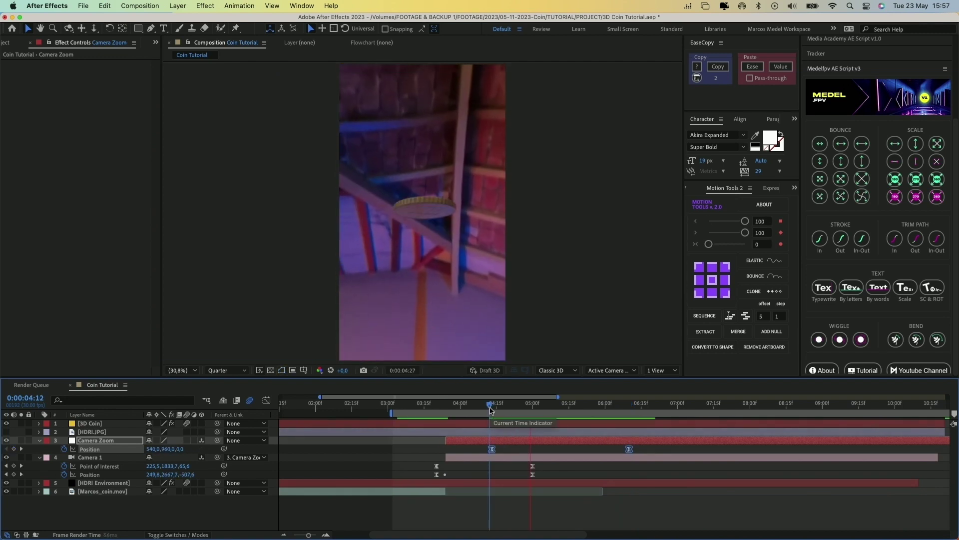
{"action": "key", "text": "space"}
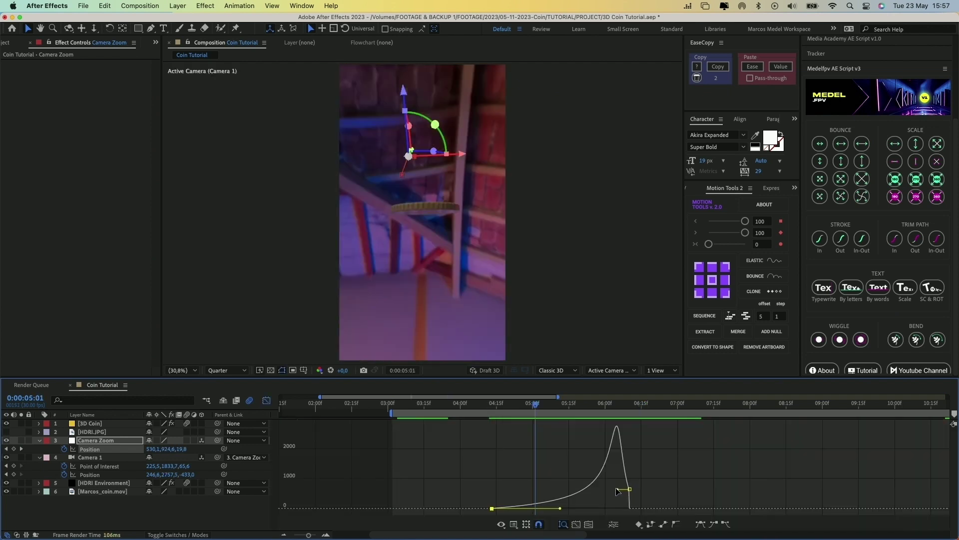
Retime Camera Zoom's two Position keyframes in the speed graph to about 0:00:04:04 and 0:00:06:02.
{"action": "left_click_drag", "start_coordinate": [491, 508], "coordinate": [451, 508]}
{"action": "left_click_drag", "start_coordinate": [629, 485], "coordinate": [610, 486]}
{"action": "left_click_drag", "start_coordinate": [535, 404], "coordinate": [612, 406]}
{"action": "key", "text": "shift+F3"}
Trim the ends of the 3D Coin, HDRI.JPG, Camera Zoom, Camera 1 and HDRI Environment layers to 0:00:06:03.
{"action": "left_click", "coordinate": [618, 426]}
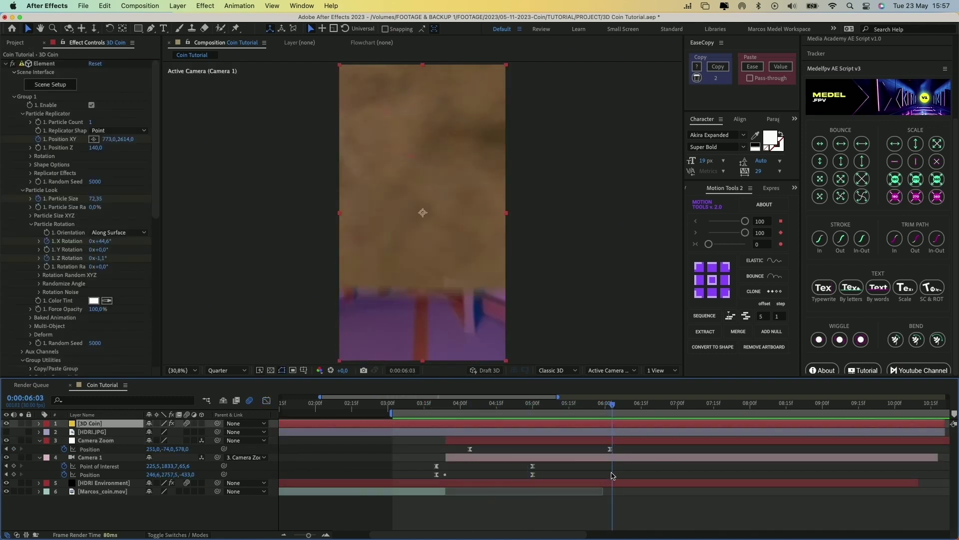
{"action": "left_click", "coordinate": [612, 457], "text": "shift"}
{"action": "key", "text": "alt+bracketright"}
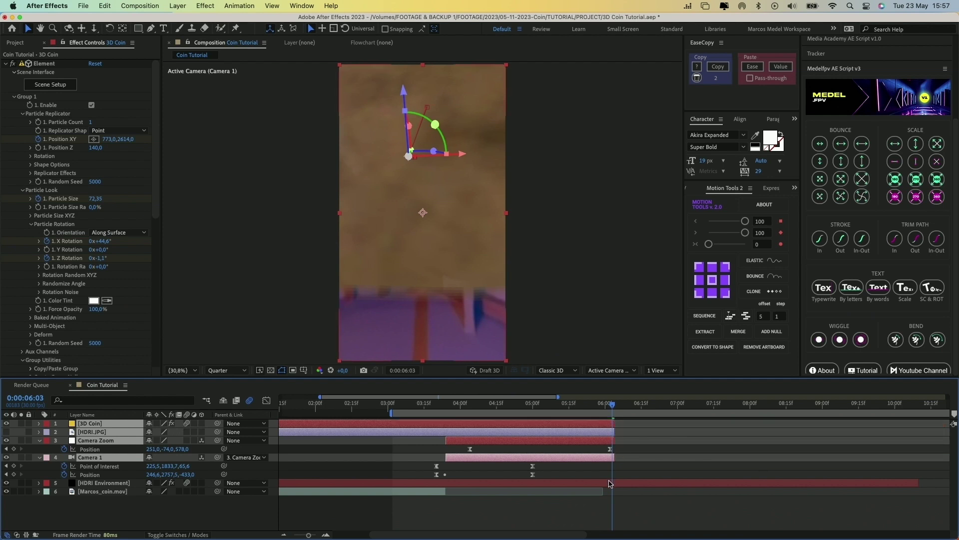
{"action": "left_click", "coordinate": [611, 483]}
{"action": "key", "text": "alt+bracketright"}
{"action": "left_click", "coordinate": [646, 464]}
{"action": "key", "text": "u"}
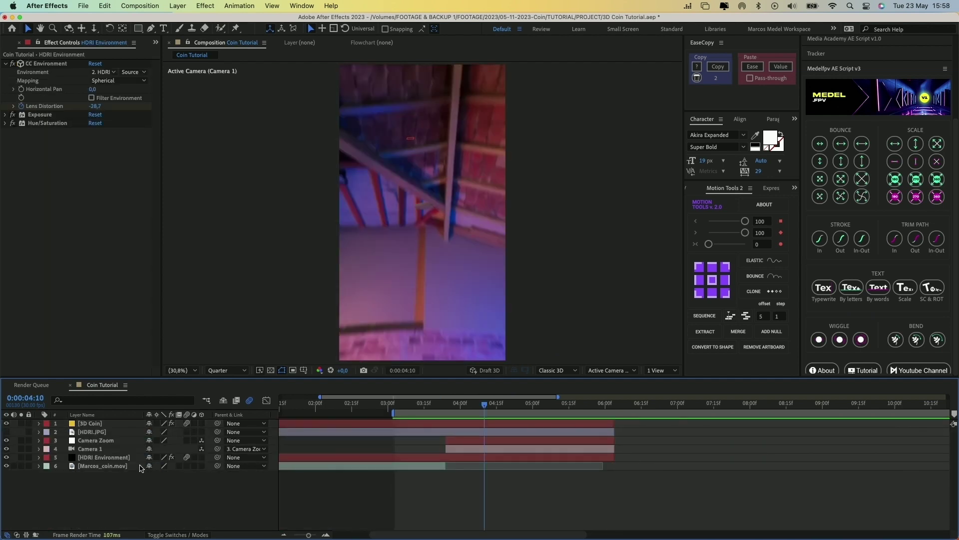
Apply the Camera Lens Blur effect to the HDRI Environment layer.
{"action": "left_click", "coordinate": [123, 458]}
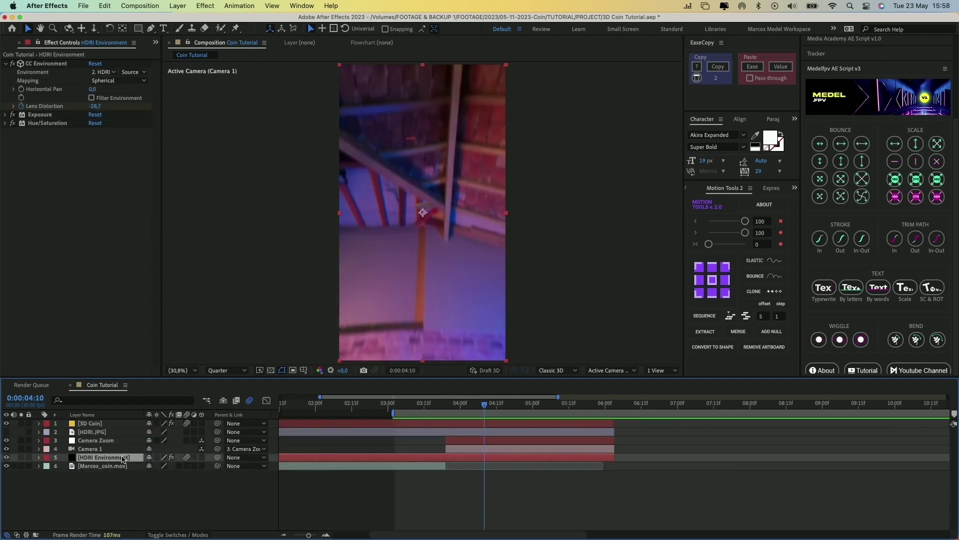
{"action": "key", "text": "ctrl+space"}
{"action": "type", "text": "camera lens"}
{"action": "key", "text": "Return"}
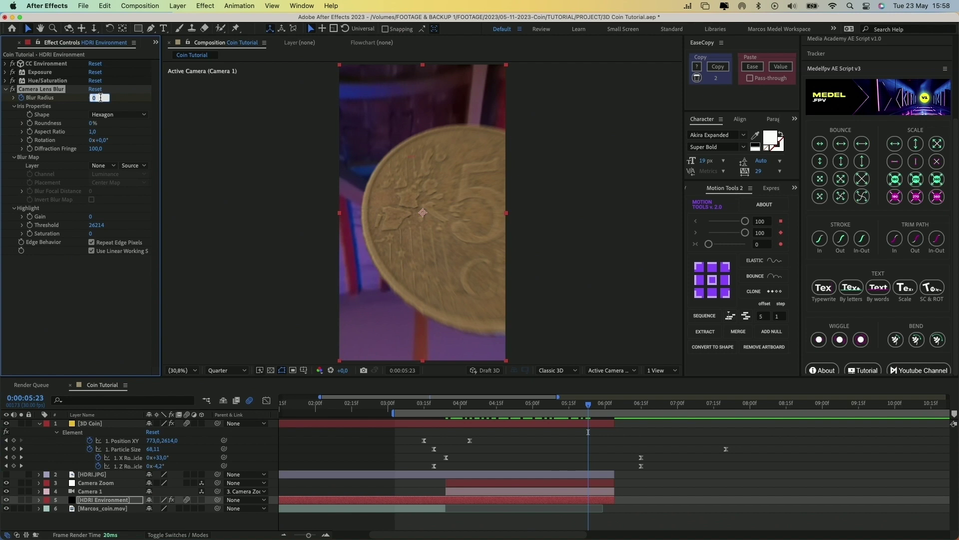
Enter a Blur Radius of 20, raise the keyframed value to 118.9, and scrub through the animation to 0:00:06:00.
{"action": "type", "text": "20"}
{"action": "key", "text": "Return"}
{"action": "left_click_drag", "start_coordinate": [113, 97], "coordinate": [126, 97]}
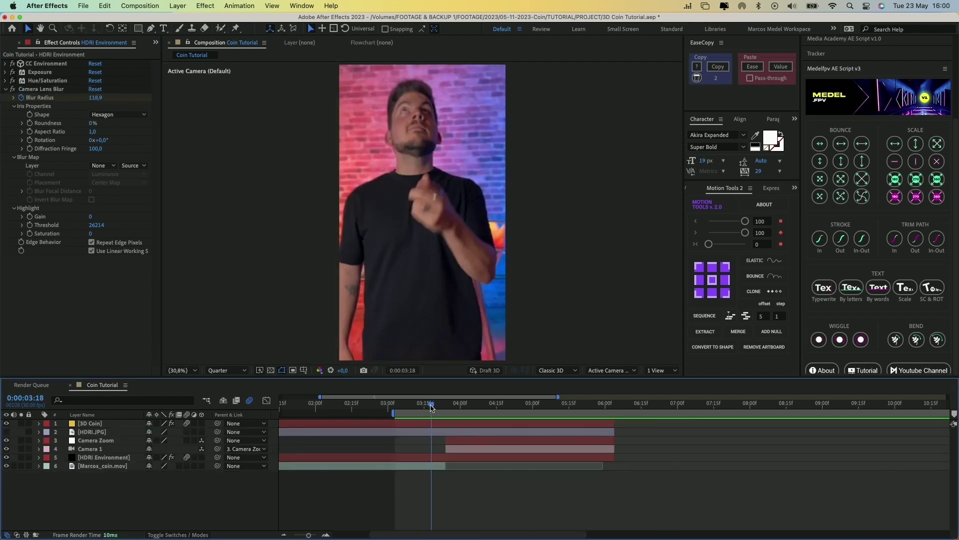
{"action": "left_click_drag", "start_coordinate": [430, 406], "coordinate": [605, 405]}
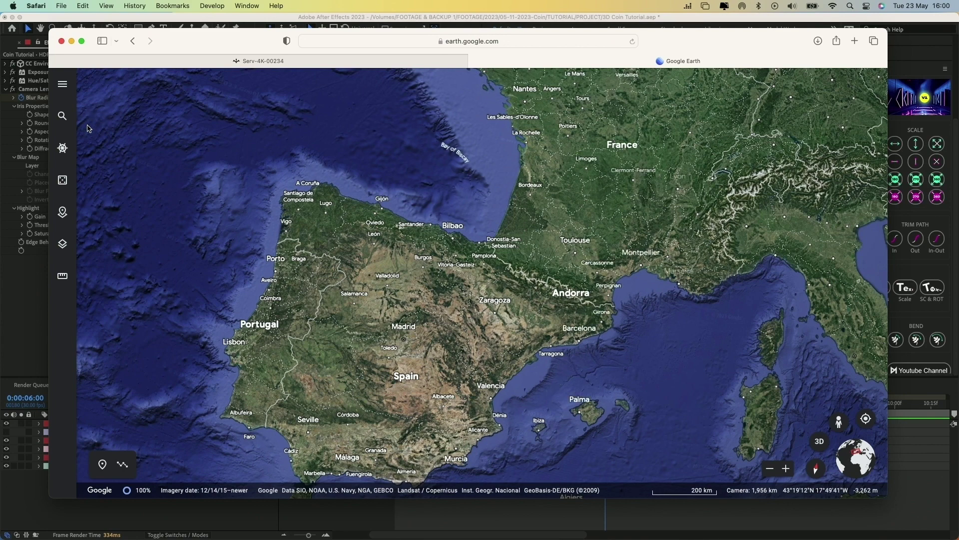
In Google Earth, set the map style to Clean and search for the copied location coordinates.
{"action": "left_click", "coordinate": [63, 245]}
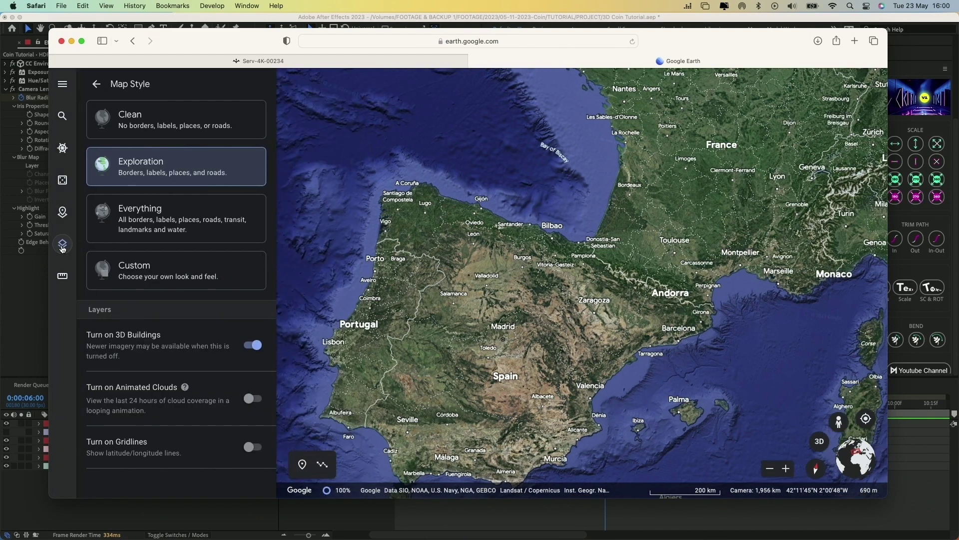
{"action": "left_click", "coordinate": [132, 131]}
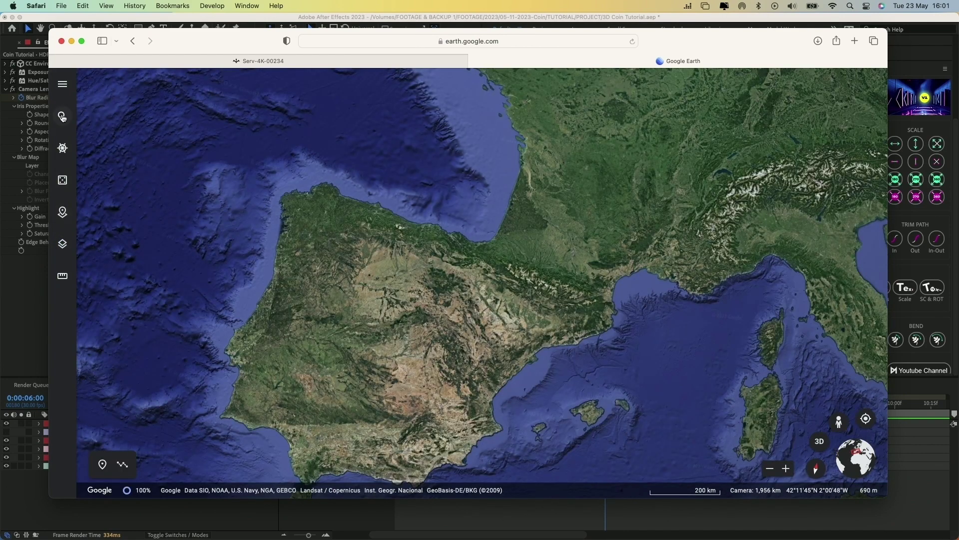
{"action": "left_click", "coordinate": [61, 116]}
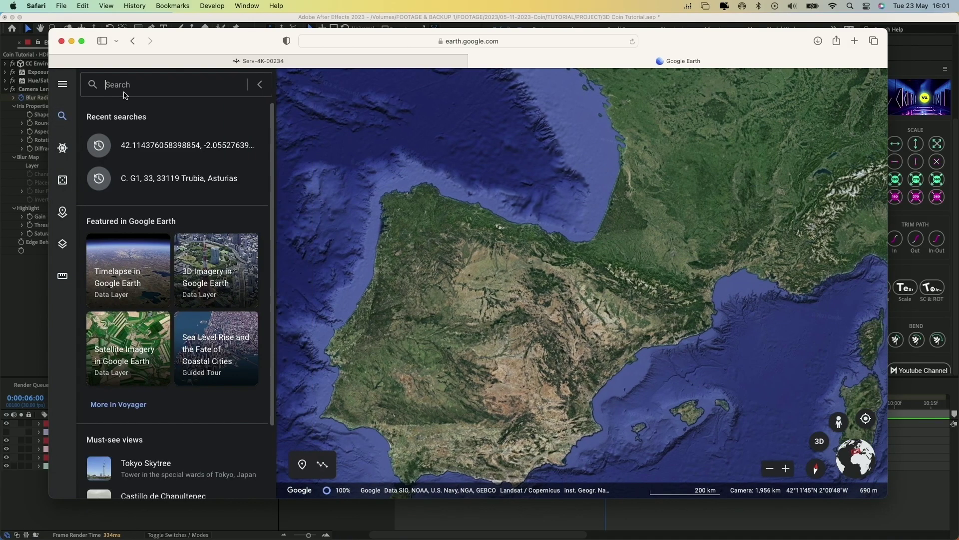
{"action": "key", "text": "super+v"}
{"action": "key", "text": "Return"}
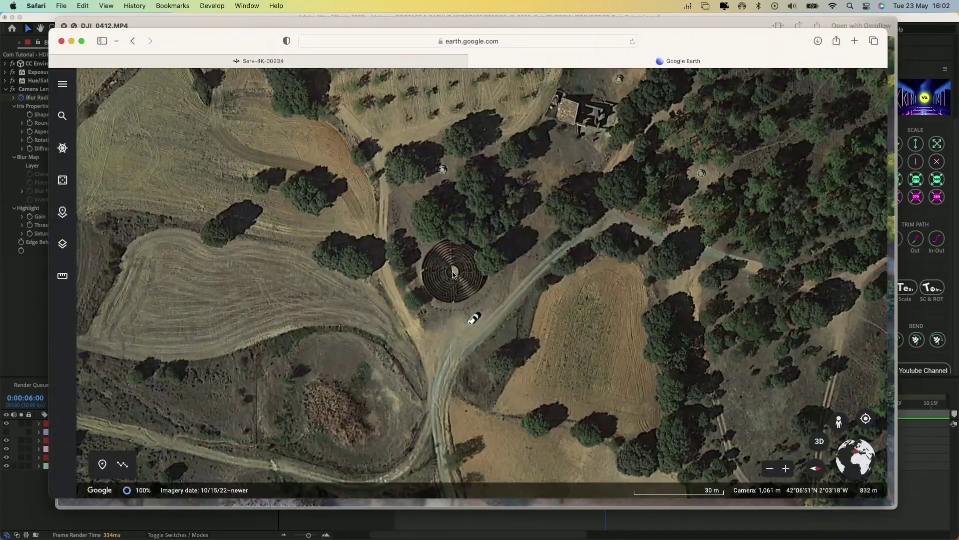
Frame the circular labyrinth up close and capture a screenshot of the Google Earth window.
{"action": "scroll", "coordinate": [457, 279], "scroll_direction": "up", "scroll_amount": 5}
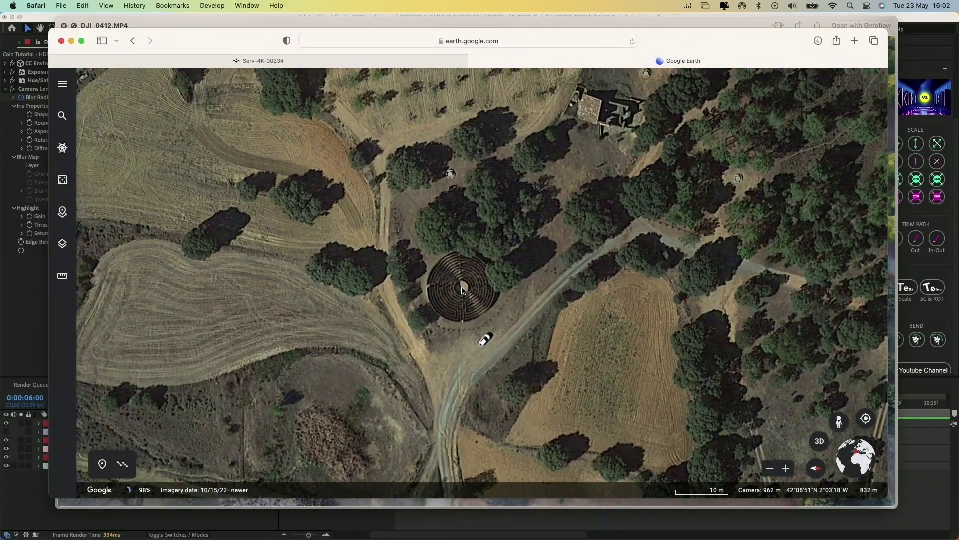
{"action": "key", "text": "super+shift+4"}
{"action": "key", "text": "space"}
{"action": "left_click", "coordinate": [462, 290]}
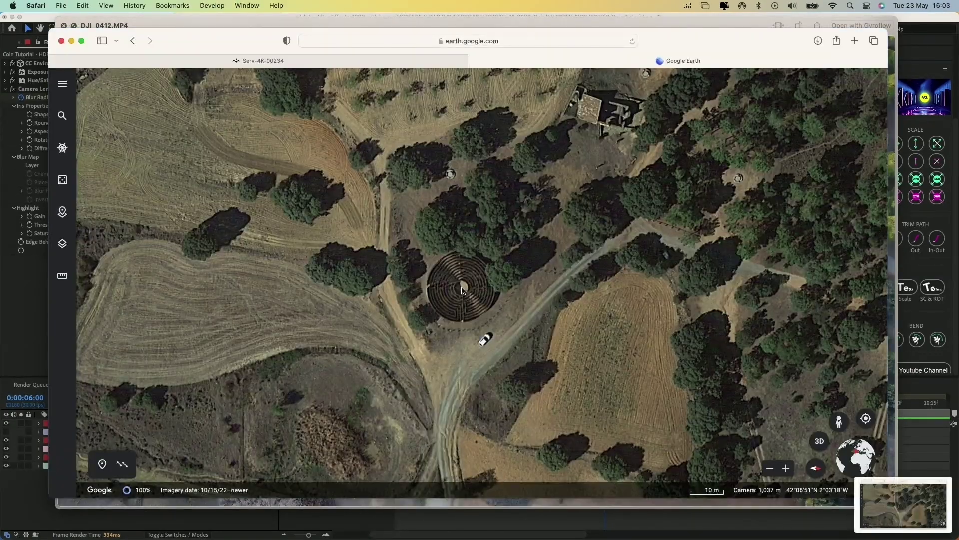
Capture further Google Earth window screenshots at progressively wider, slightly rotated views, out to the whole Iberian Peninsula.
{"action": "scroll", "coordinate": [461, 291], "scroll_direction": "down", "scroll_amount": 10}
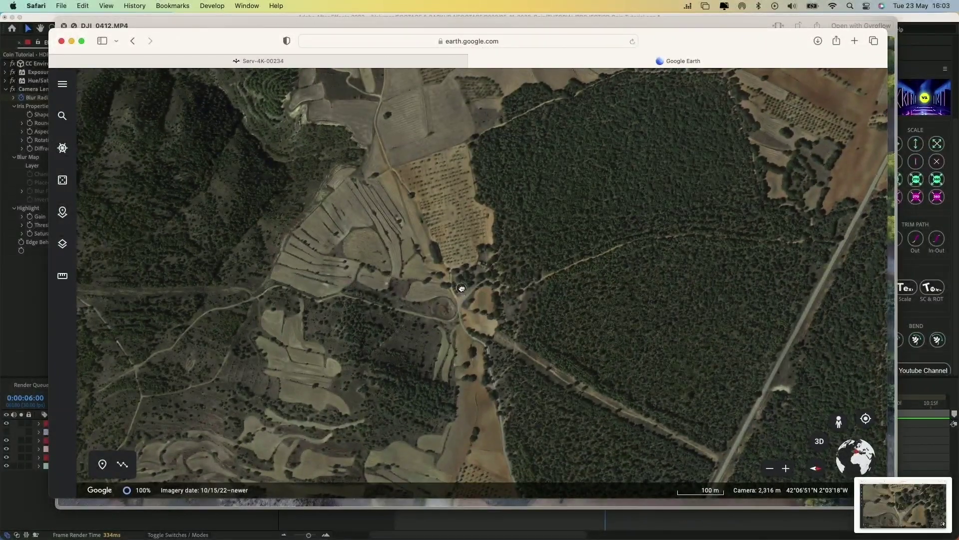
{"action": "left_click_drag", "start_coordinate": [465, 290], "coordinate": [508, 294]}
{"action": "key", "text": "super+shift+5"}
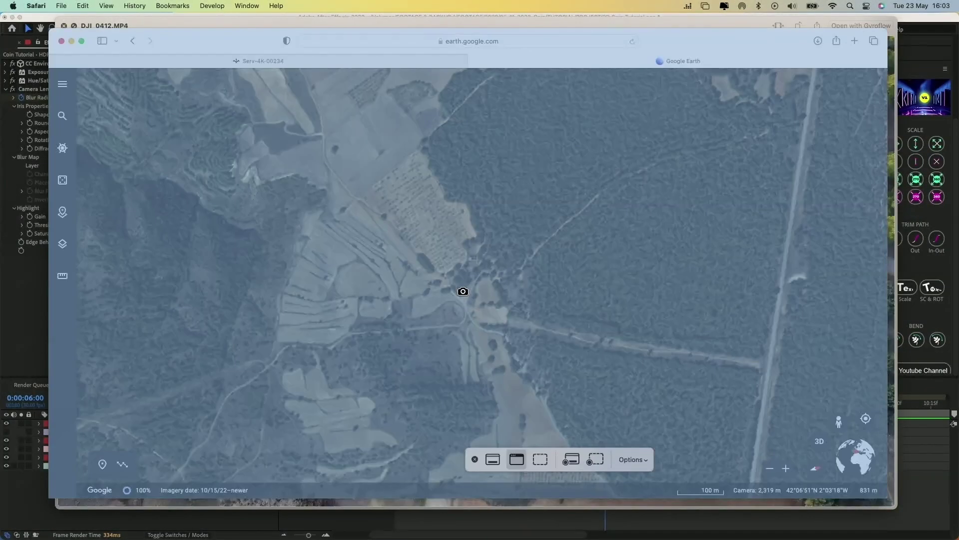
{"action": "left_click", "coordinate": [462, 290]}
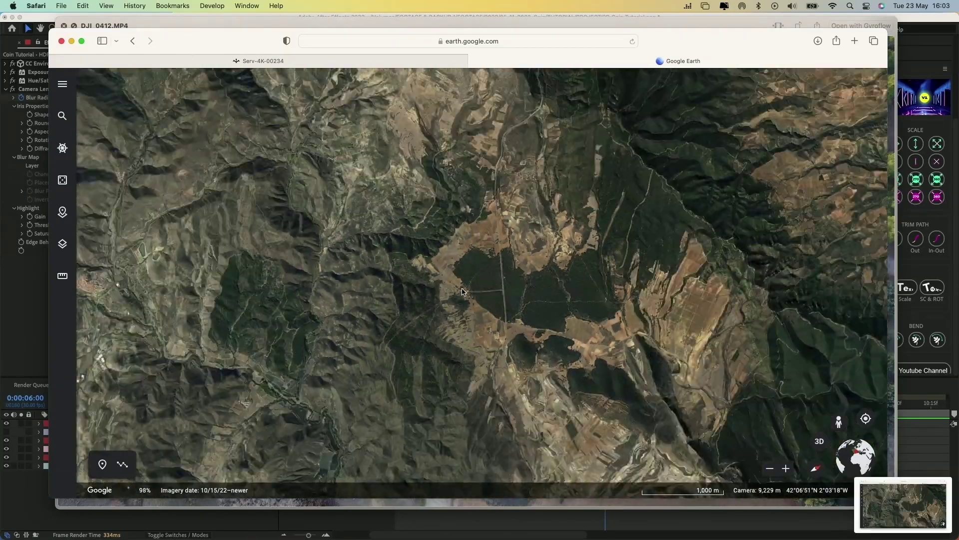
{"action": "scroll", "coordinate": [463, 291], "scroll_direction": "down", "scroll_amount": 10}
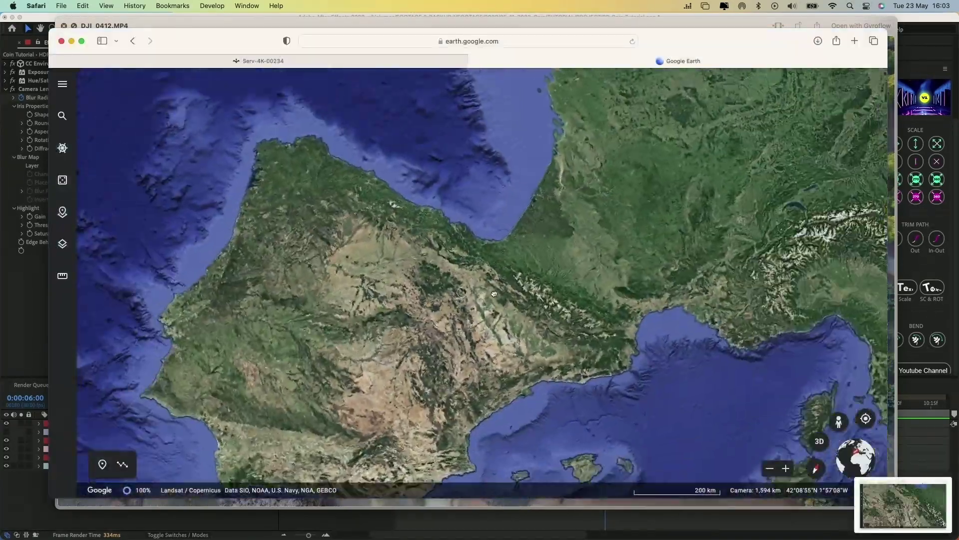
{"action": "key", "text": "super+shift+5"}
{"action": "left_click", "coordinate": [460, 294]}
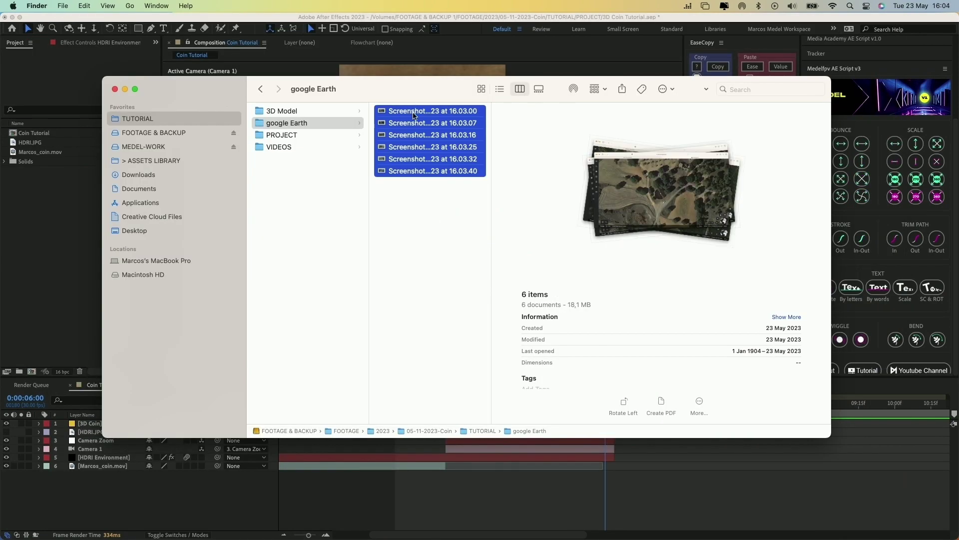
Bring the six Google Earth screenshots into a new After Effects composition and set its preview resolution to Full.
{"action": "left_click_drag", "start_coordinate": [410, 116], "coordinate": [32, 372]}
{"action": "left_click", "coordinate": [228, 371]}
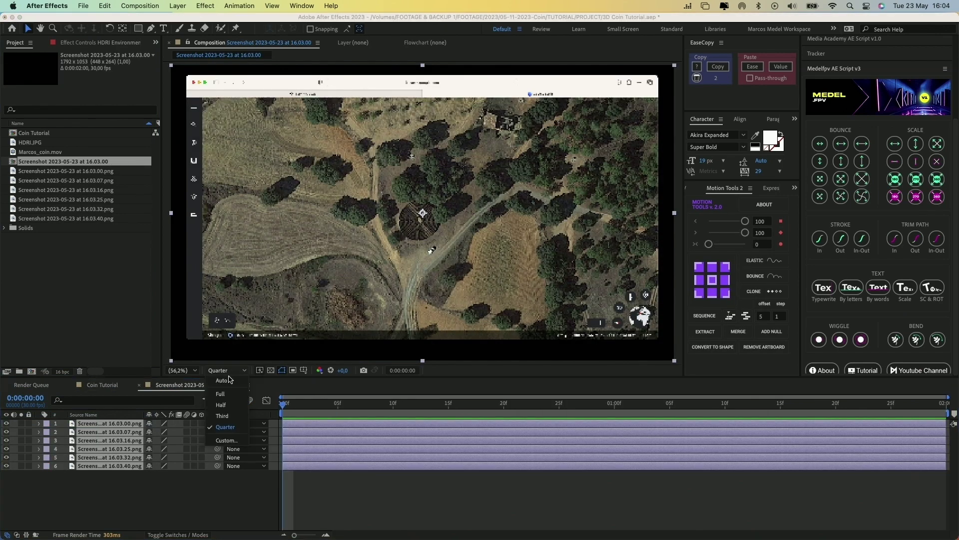
{"action": "left_click", "coordinate": [230, 394]}
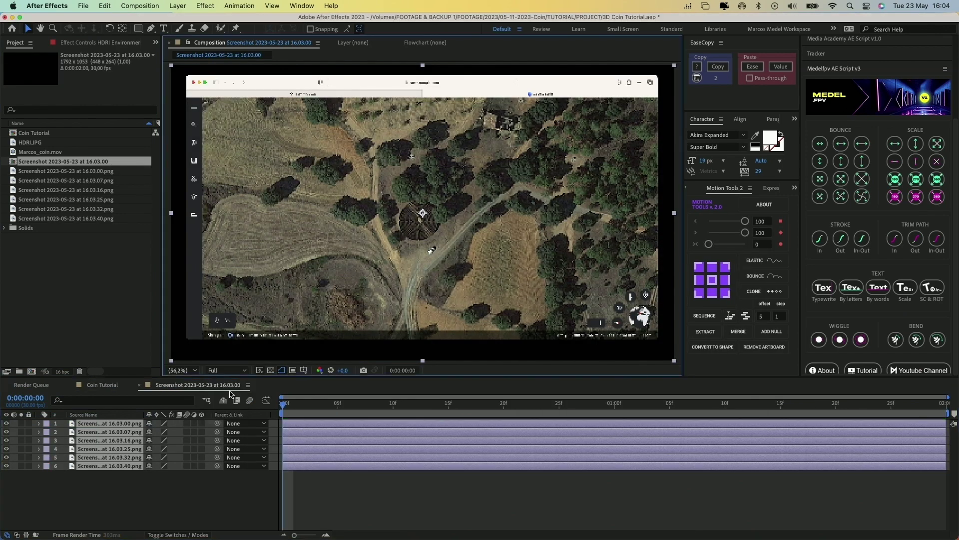
Draw a rectangular mask over the map area of the closest screenshot layer, excluding the browser and Google Earth interface.
{"action": "left_click", "coordinate": [199, 498]}
{"action": "left_click", "coordinate": [122, 424]}
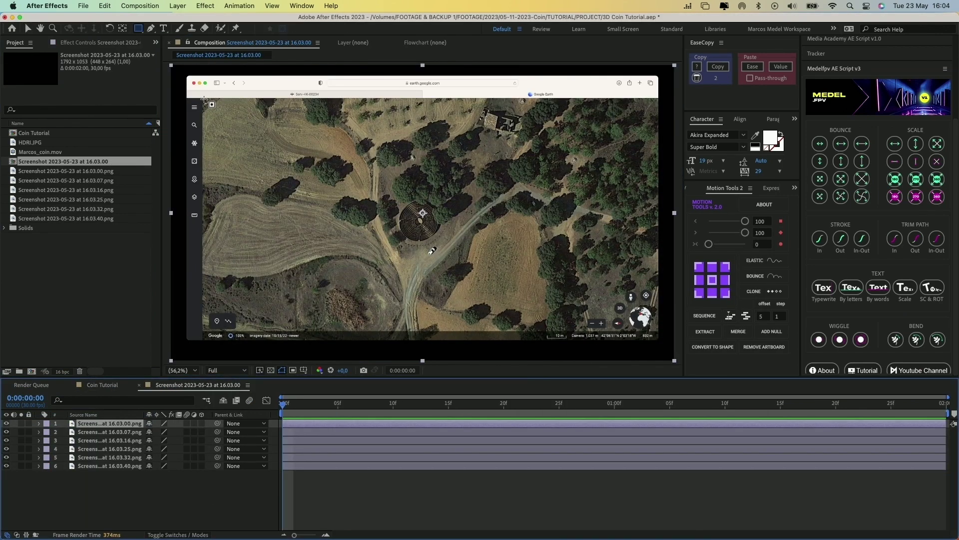
{"action": "left_click_drag", "start_coordinate": [204, 99], "coordinate": [657, 287]}
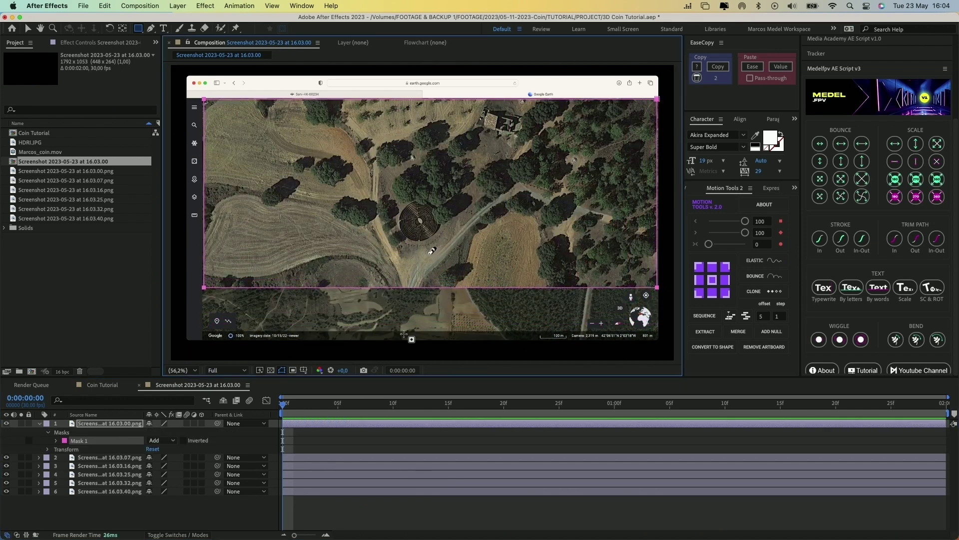
Copy Mask 1 from the first screenshot onto the other five screenshot layers and check them through layer visibility.
{"action": "left_click", "coordinate": [79, 440]}
{"action": "left_click", "coordinate": [38, 424]}
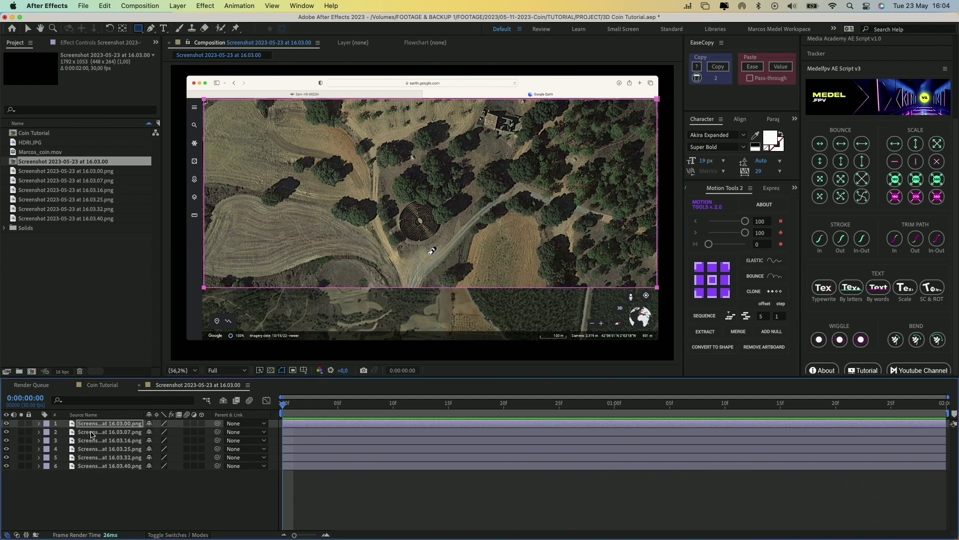
{"action": "left_click", "coordinate": [93, 432]}
{"action": "left_click", "coordinate": [93, 466], "text": "shift"}
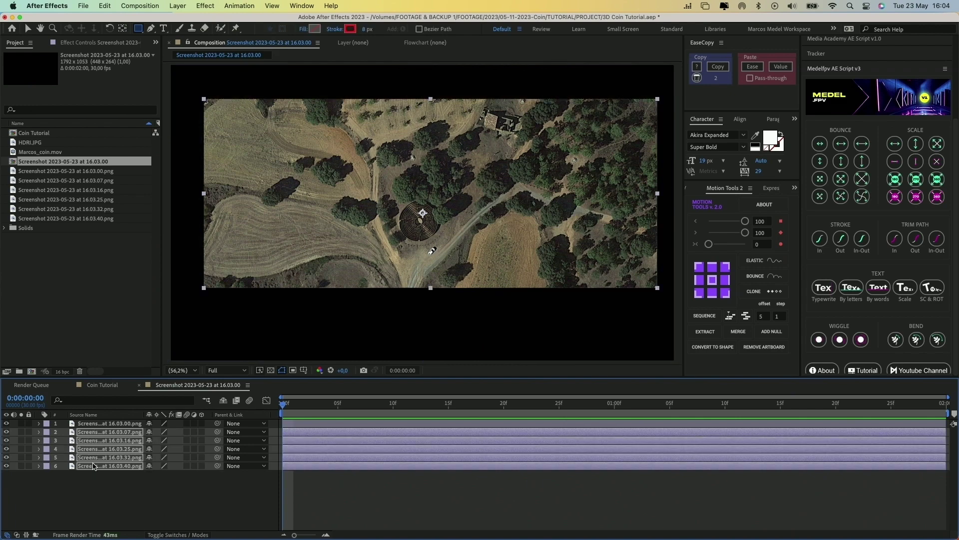
{"action": "left_click", "coordinate": [97, 481]}
{"action": "left_click_drag", "start_coordinate": [7, 423], "coordinate": [7, 462]}
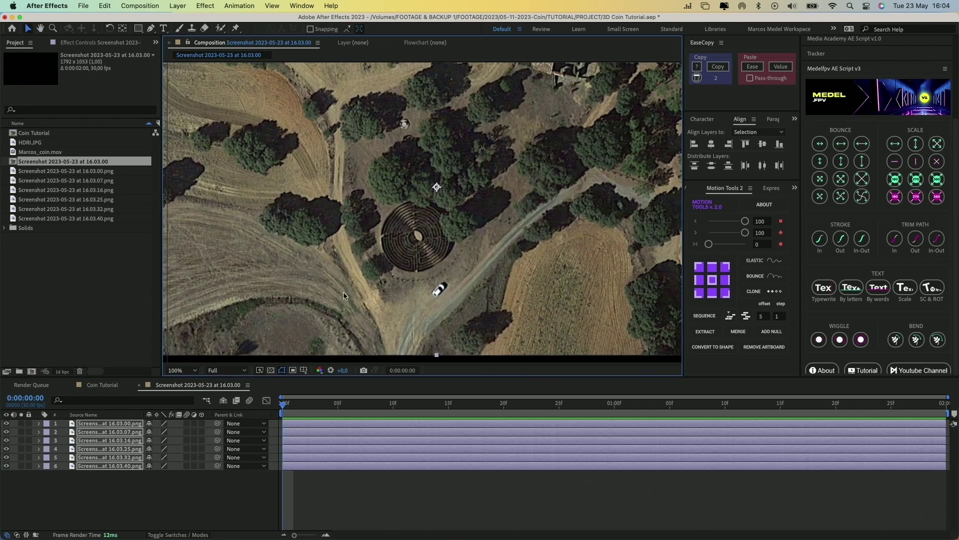
Move the anchor point of the closest screenshot layer to the centre of the circular labyrinth.
{"action": "left_click", "coordinate": [110, 423]}
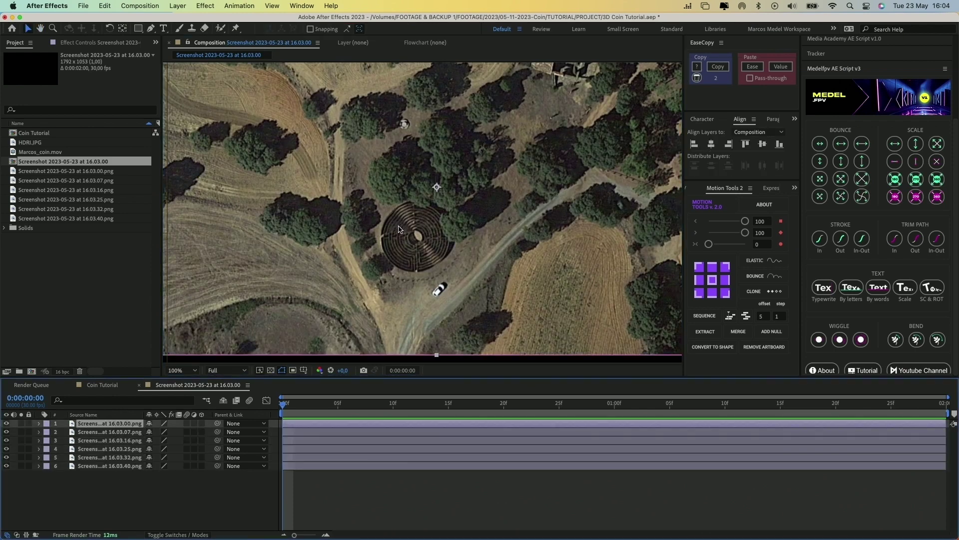
{"action": "key", "text": "y"}
{"action": "left_click_drag", "start_coordinate": [436, 186], "coordinate": [430, 201]}
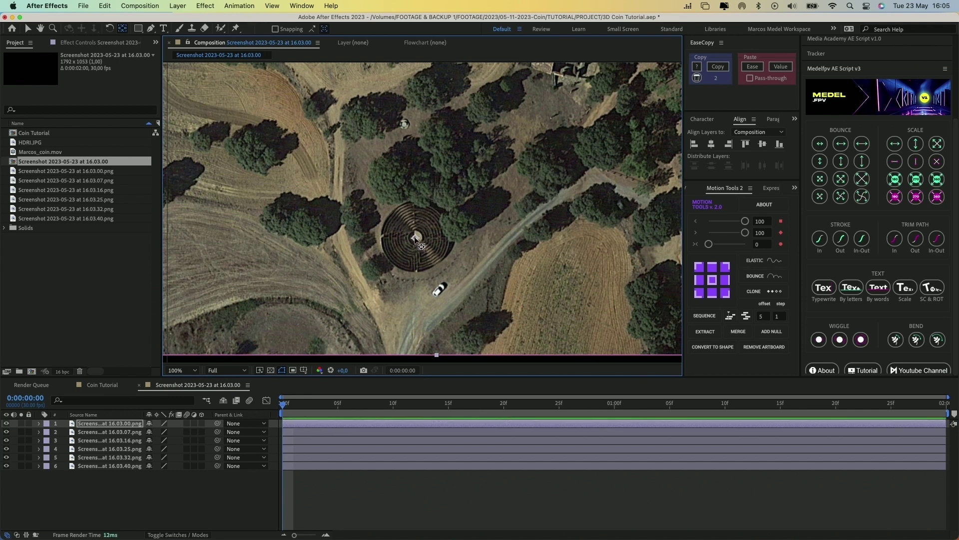
Copy the closest screenshot layer's anchor point value onto the other five screenshot layers.
{"action": "key", "text": "a"}
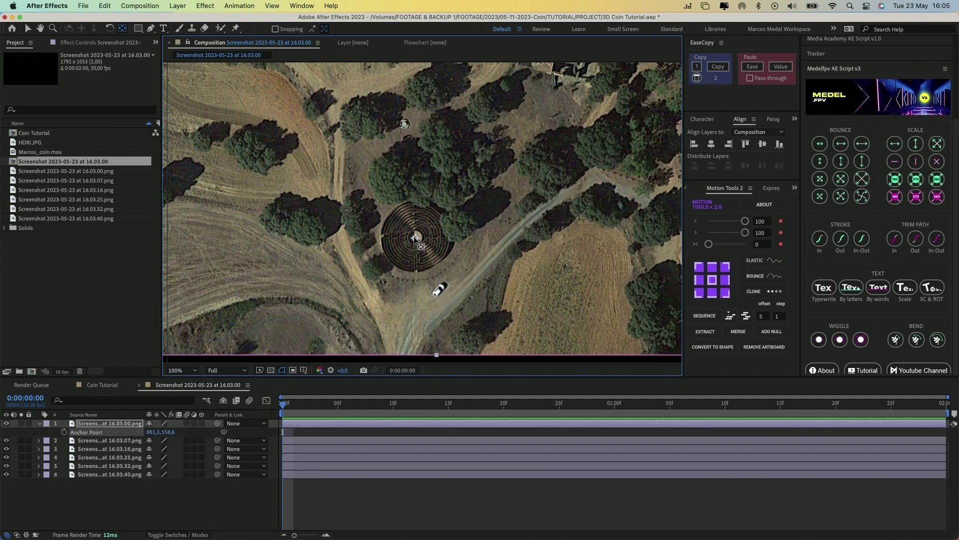
{"action": "left_click", "coordinate": [98, 443]}
{"action": "left_click", "coordinate": [101, 475], "text": "shift"}
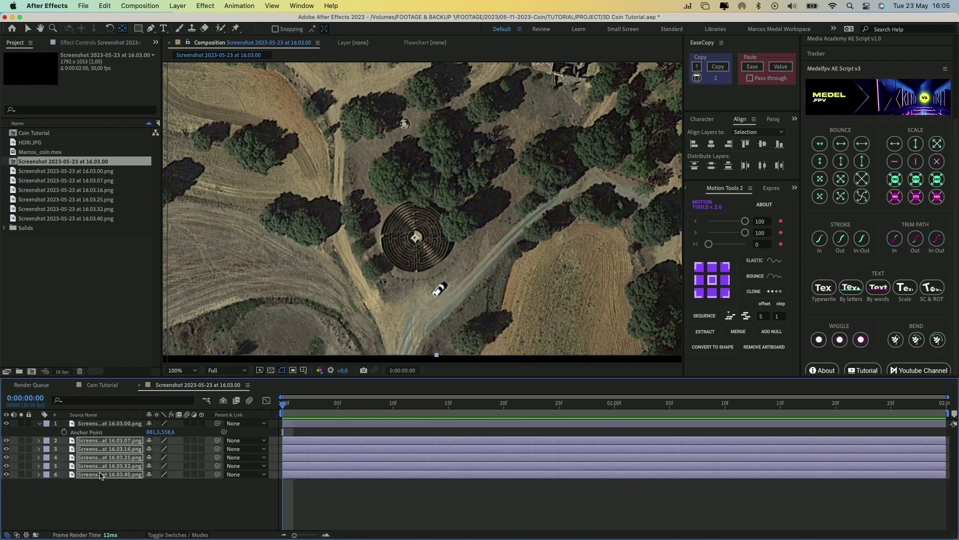
Rename the six screenshot layers 1, 2, 3, 4, 5 and 6, starting from the closest view.
{"action": "left_click", "coordinate": [94, 427]}
{"action": "key", "text": "Return"}
{"action": "type", "text": "1"}
{"action": "key", "text": "Tab"}
{"action": "type", "text": "2"}
{"action": "key", "text": "Tab"}
{"action": "type", "text": "3\t4"}
{"action": "key", "text": "Tab"}
{"action": "type", "text": "5"}
{"action": "key", "text": "Tab"}
{"action": "type", "text": "6"}
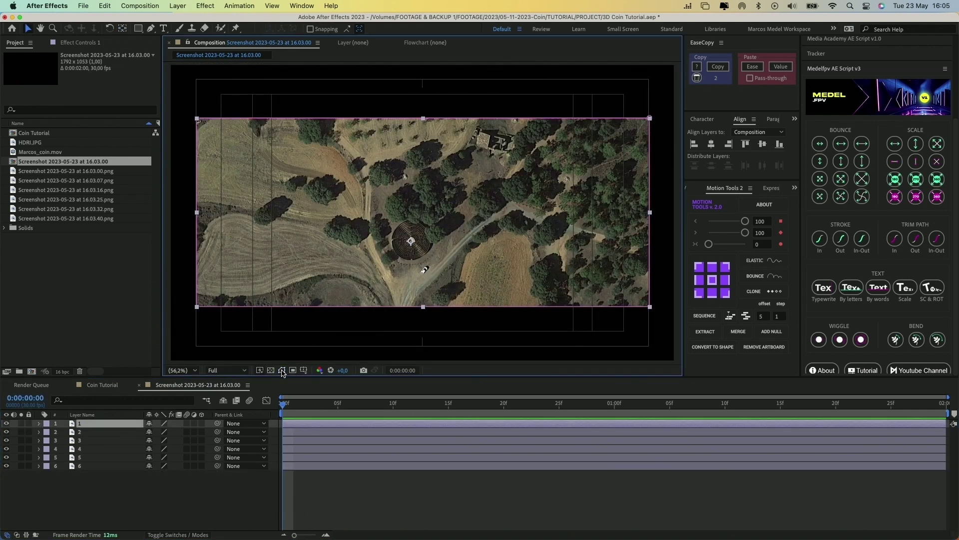
Hide the safe-area guides and scale layer 1 down over the matching area of layer 2.
{"action": "left_click", "coordinate": [282, 370]}
{"action": "left_click", "coordinate": [321, 376]}
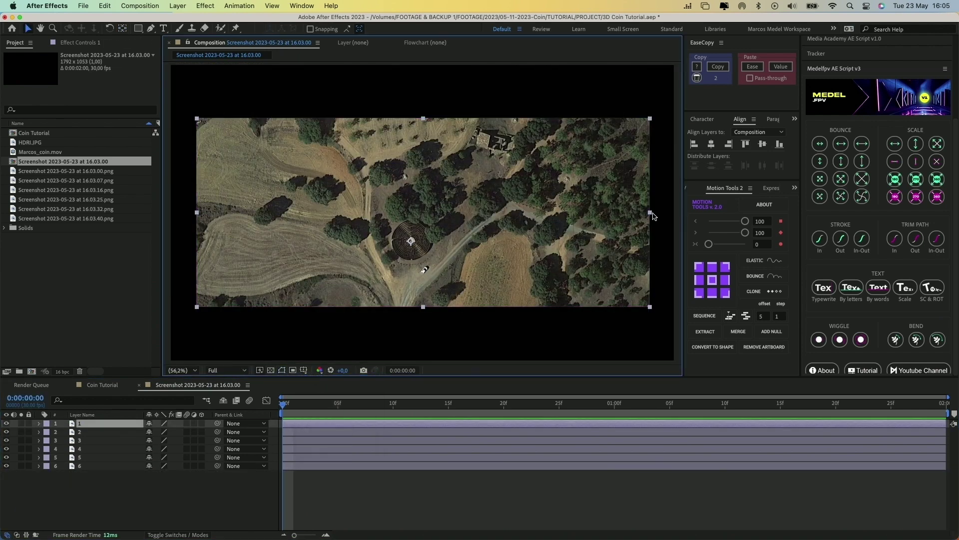
{"action": "left_click_drag", "start_coordinate": [651, 213], "coordinate": [492, 203]}
{"action": "scroll", "coordinate": [416, 248], "scroll_direction": "up", "scroll_amount": 1}
{"action": "key", "text": "w"}
{"action": "key", "text": "v"}
{"action": "left_click_drag", "start_coordinate": [493, 203], "coordinate": [469, 198]}
{"action": "scroll", "coordinate": [477, 212], "scroll_direction": "up", "scroll_amount": 1}
Fine-tune layer 1's rotation and size against the roads and fields of layer 2, comparing them through layer visibility.
{"action": "left_click", "coordinate": [7, 423]}
{"action": "left_click", "coordinate": [6, 423]}
{"action": "left_click", "coordinate": [6, 423]}
{"action": "left_click", "coordinate": [7, 424]}
{"action": "key", "text": "w"}
{"action": "left_click", "coordinate": [7, 424]}
{"action": "left_click", "coordinate": [7, 424]}
{"action": "left_click_drag", "start_coordinate": [307, 226], "coordinate": [283, 212]}
{"action": "left_click", "coordinate": [6, 424]}
{"action": "left_click", "coordinate": [7, 423]}
{"action": "key", "text": "v"}
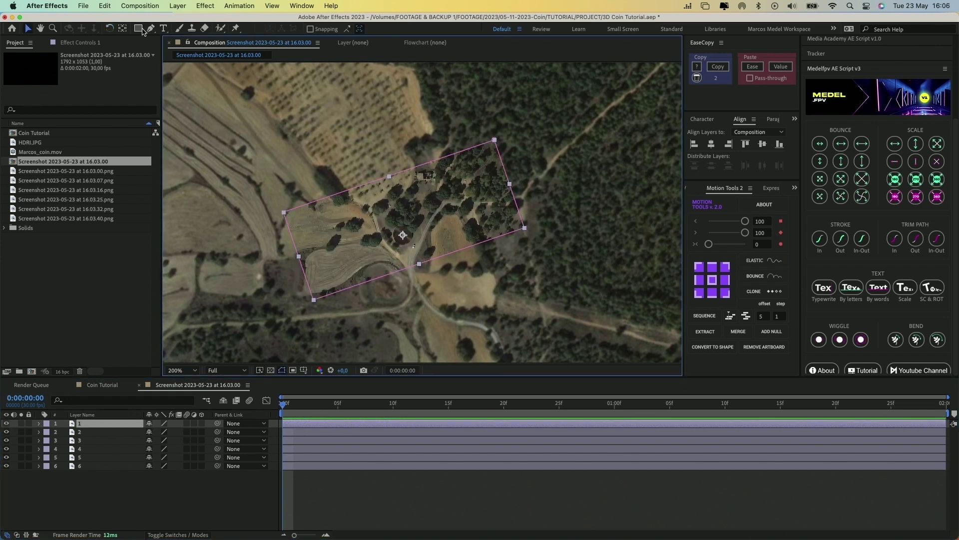
Add an elliptical Intersect mask inside layer 1's frame and feather it 130 pixels, blending its edges into layer 2.
{"action": "left_click_drag", "start_coordinate": [144, 32], "coordinate": [165, 50]}
{"action": "left_click_drag", "start_coordinate": [284, 220], "coordinate": [517, 225]}
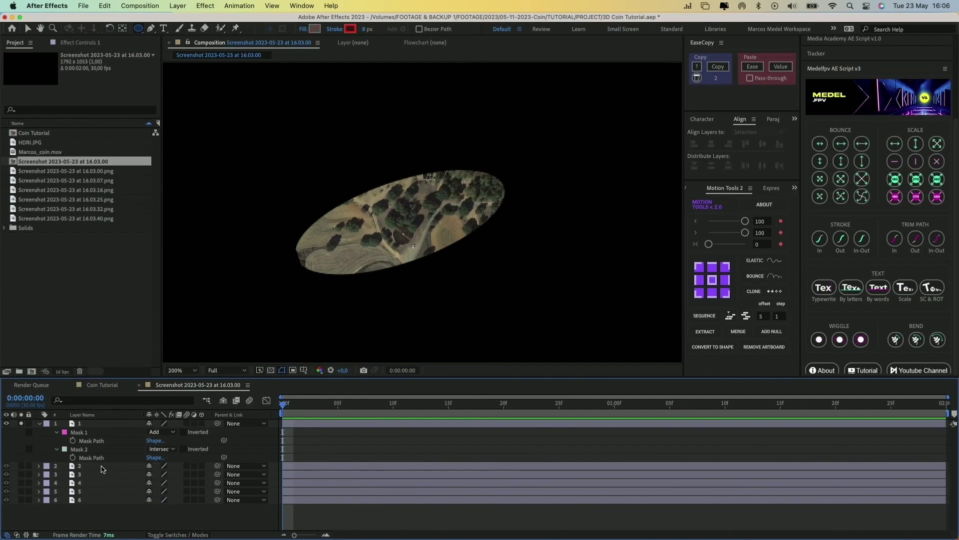
{"action": "left_click", "coordinate": [87, 450]}
{"action": "key", "text": "f"}
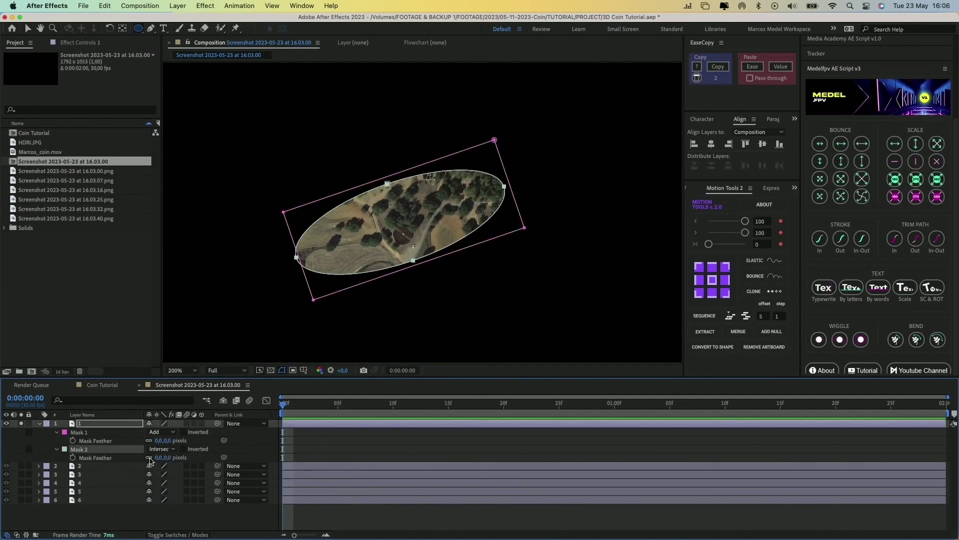
{"action": "left_click_drag", "start_coordinate": [159, 457], "coordinate": [280, 458]}
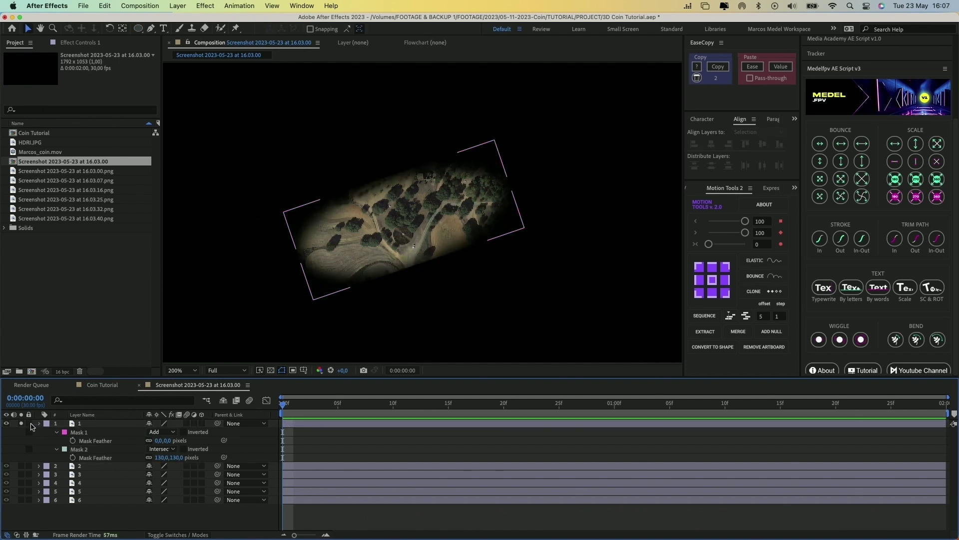
{"action": "left_click", "coordinate": [39, 423]}
{"action": "left_click", "coordinate": [21, 423]}
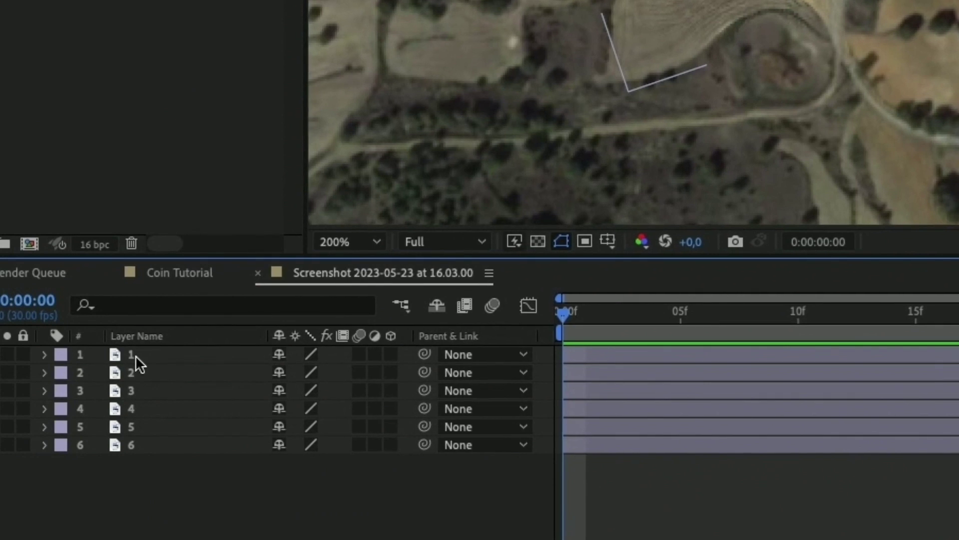
Parent layer 1 to layer 2.
{"action": "left_click", "coordinate": [85, 420]}
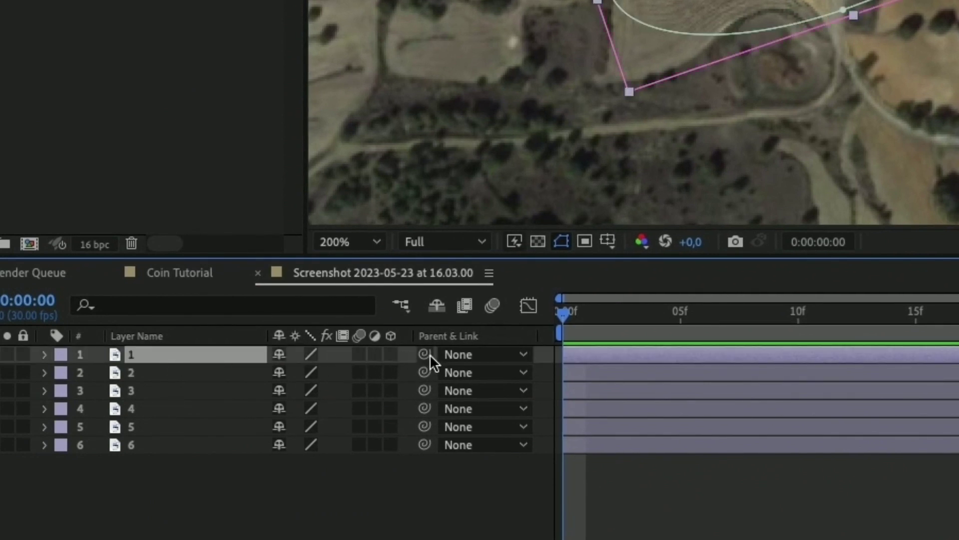
{"action": "left_click_drag", "start_coordinate": [399, 354], "coordinate": [131, 377]}
{"action": "left_click", "coordinate": [134, 378]}
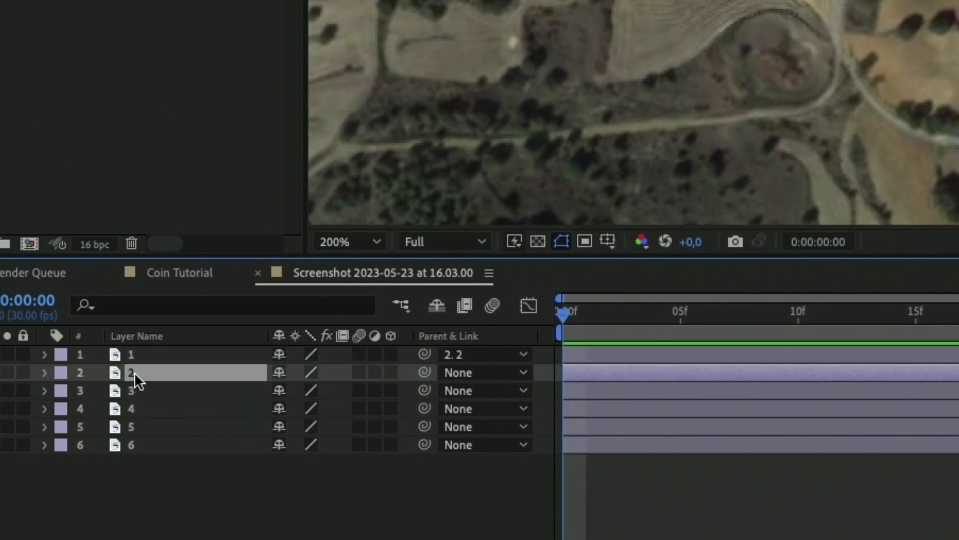
Scale layer 2 down onto the matching terrain of layer 3 and check the alignment through layer visibility.
{"action": "left_click", "coordinate": [305, 241]}
{"action": "left_click", "coordinate": [340, 199]}
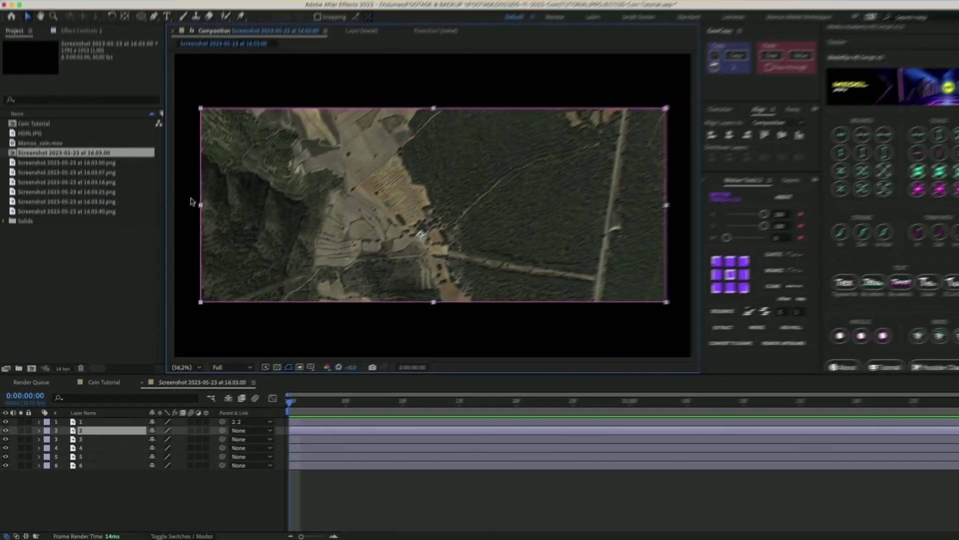
{"action": "left_click", "coordinate": [281, 371]}
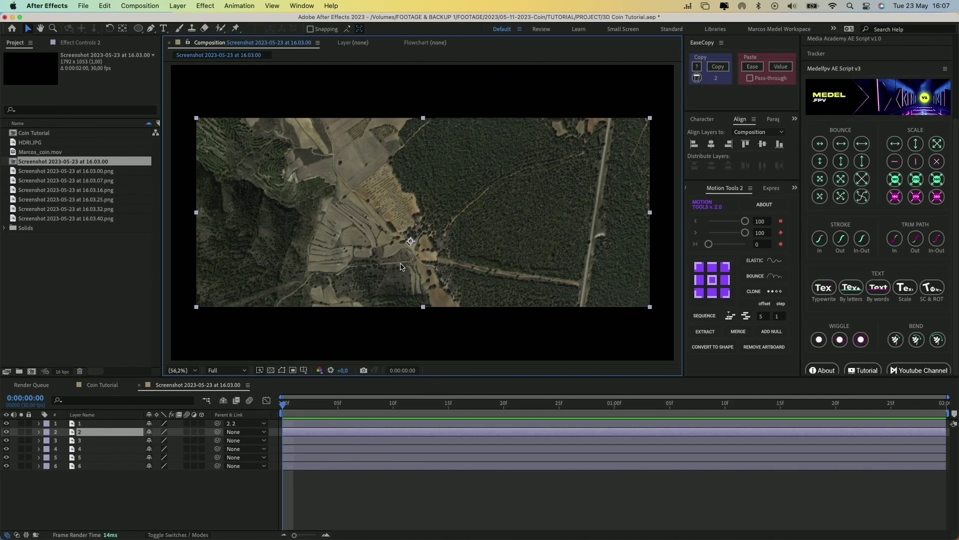
{"action": "left_click_drag", "start_coordinate": [199, 215], "coordinate": [373, 235]}
{"action": "scroll", "coordinate": [407, 236], "scroll_direction": "down", "scroll_amount": 1}
{"action": "scroll", "coordinate": [404, 237], "scroll_direction": "up", "scroll_amount": 2}
{"action": "left_click", "coordinate": [6, 432]}
{"action": "left_click", "coordinate": [7, 432]}
{"action": "left_click", "coordinate": [7, 433]}
{"action": "left_click", "coordinate": [7, 431]}
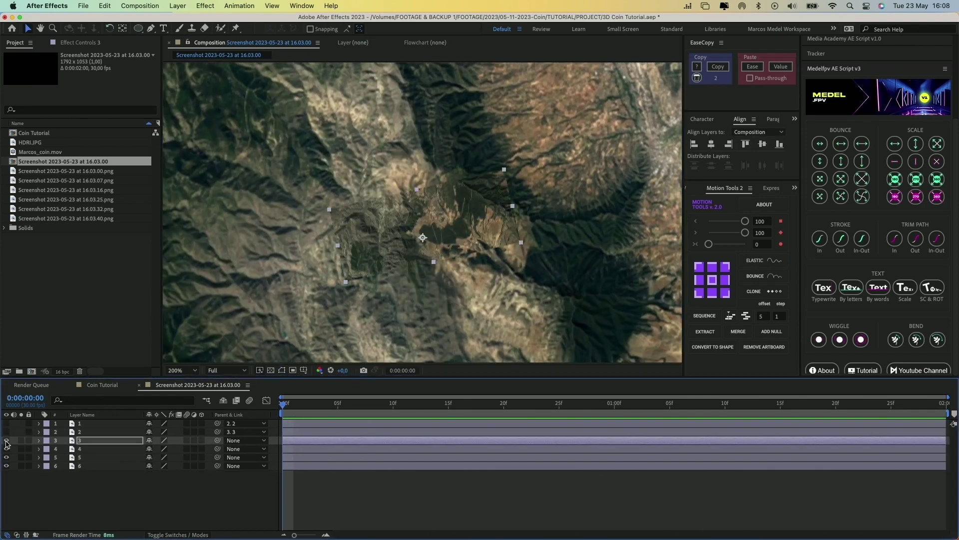
Fit layers 3 and 4 onto the matching terrain of the next wider screenshots, parenting each to the layer below it.
{"action": "left_click", "coordinate": [7, 440]}
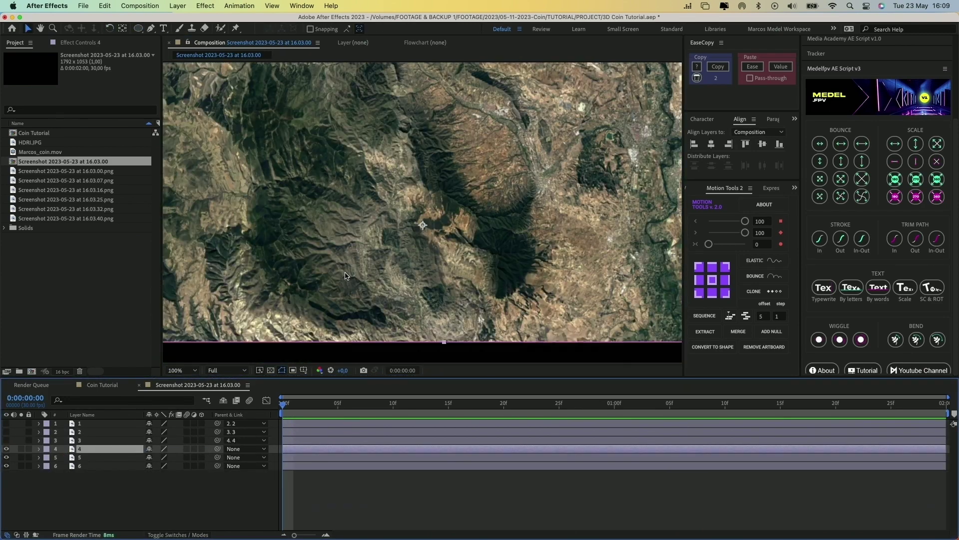
{"action": "scroll", "coordinate": [422, 235], "scroll_direction": "up", "scroll_amount": 1}
{"action": "left_click", "coordinate": [6, 450]}
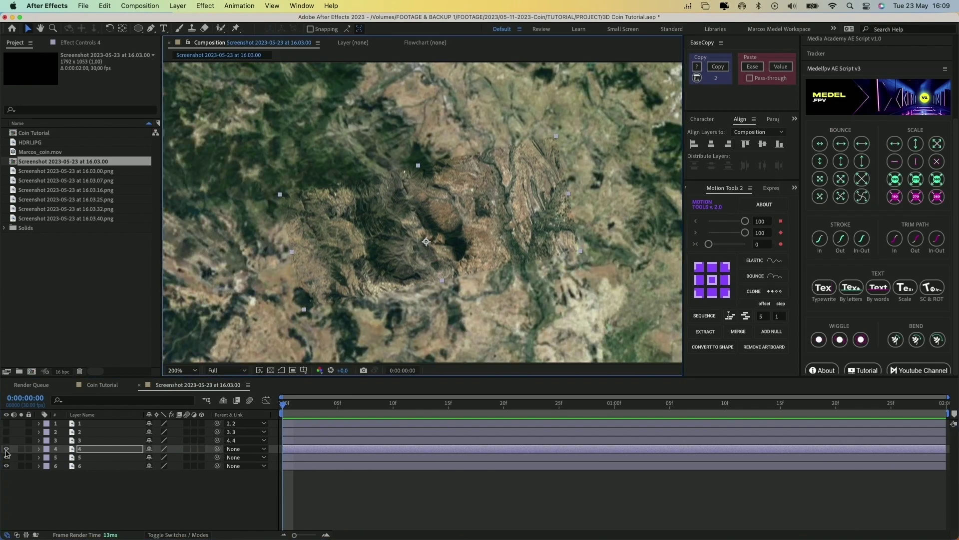
{"action": "left_click", "coordinate": [7, 449]}
{"action": "key", "text": "q"}
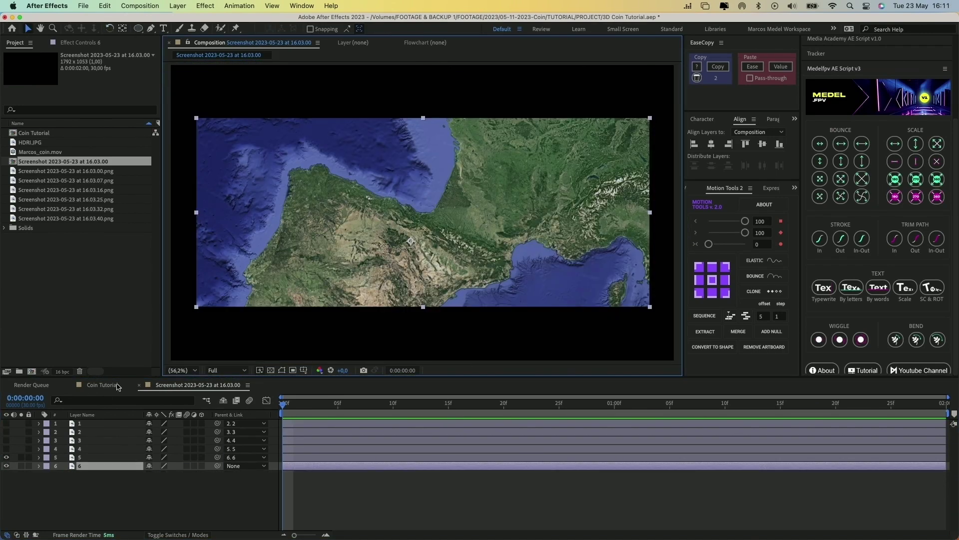
Make all screenshot layers visible again and set the parent of every layer to None.
{"action": "left_click_drag", "start_coordinate": [6, 456], "coordinate": [6, 423]}
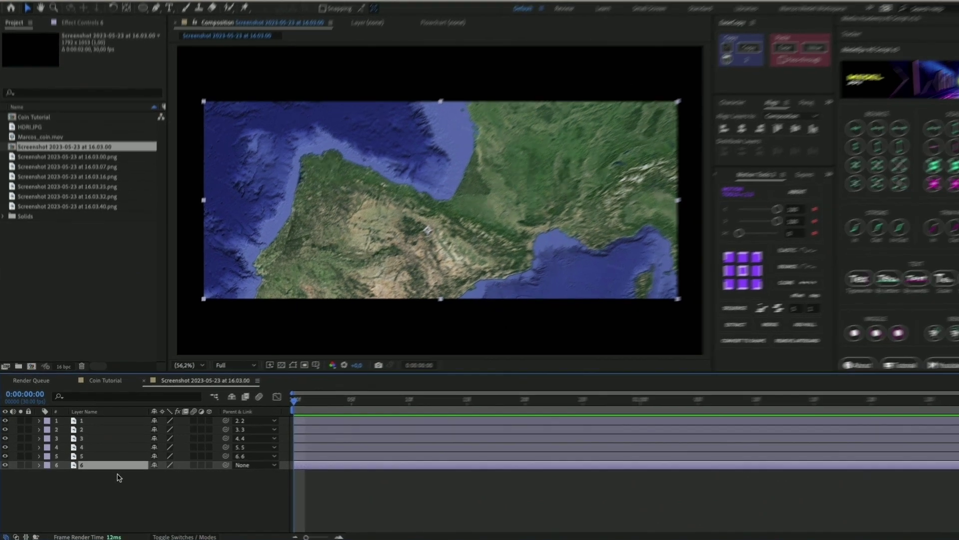
{"action": "key", "text": "super+a"}
{"action": "left_click", "coordinate": [240, 423]}
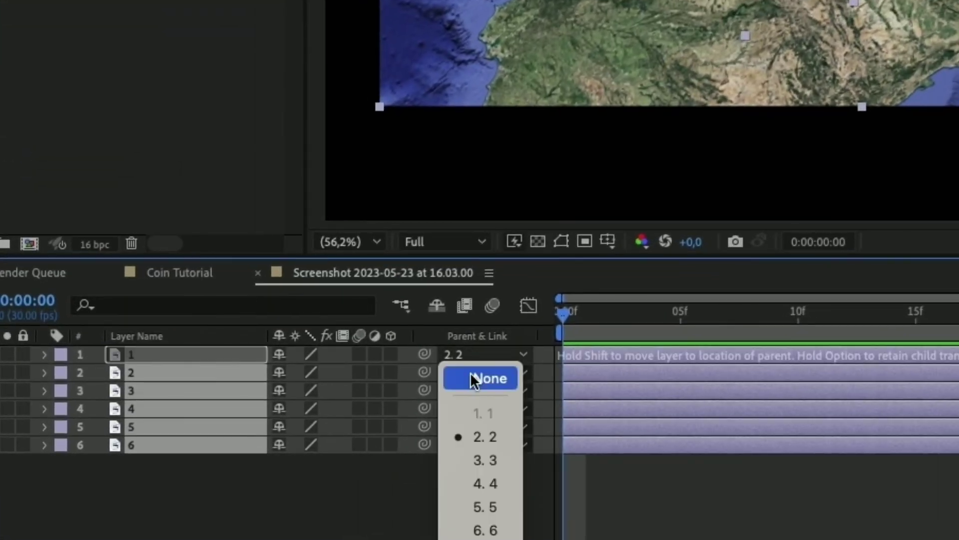
{"action": "left_click", "coordinate": [474, 378]}
{"action": "left_click", "coordinate": [374, 506]}
Parent each screenshot layer to the one above it, from layer 6 to 5 up to layer 2 to 1.
{"action": "left_click", "coordinate": [171, 444]}
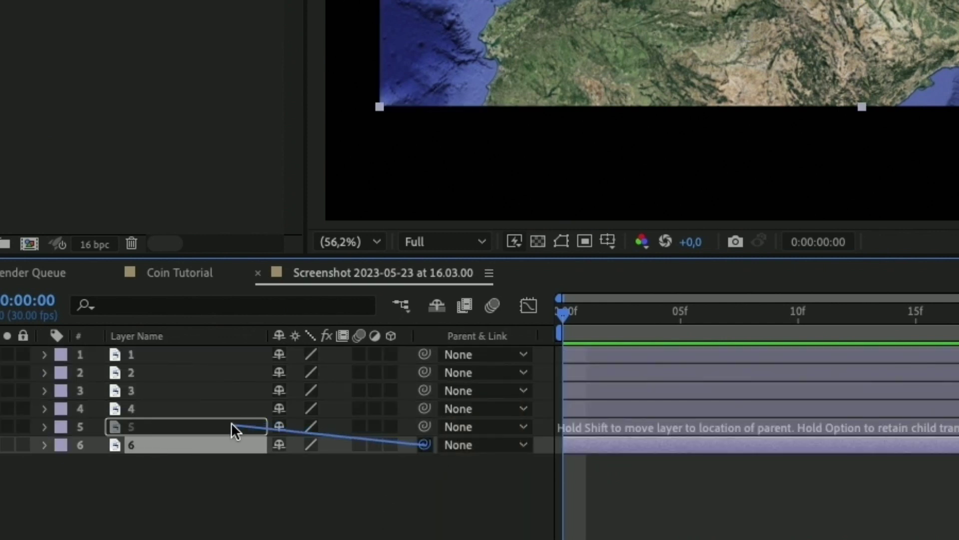
{"action": "left_click_drag", "start_coordinate": [229, 424], "coordinate": [229, 424]}
{"action": "left_click_drag", "start_coordinate": [425, 427], "coordinate": [270, 409]}
{"action": "left_click_drag", "start_coordinate": [425, 409], "coordinate": [349, 392]}
{"action": "left_click_drag", "start_coordinate": [425, 390], "coordinate": [249, 372]}
{"action": "left_click_drag", "start_coordinate": [425, 373], "coordinate": [218, 363]}
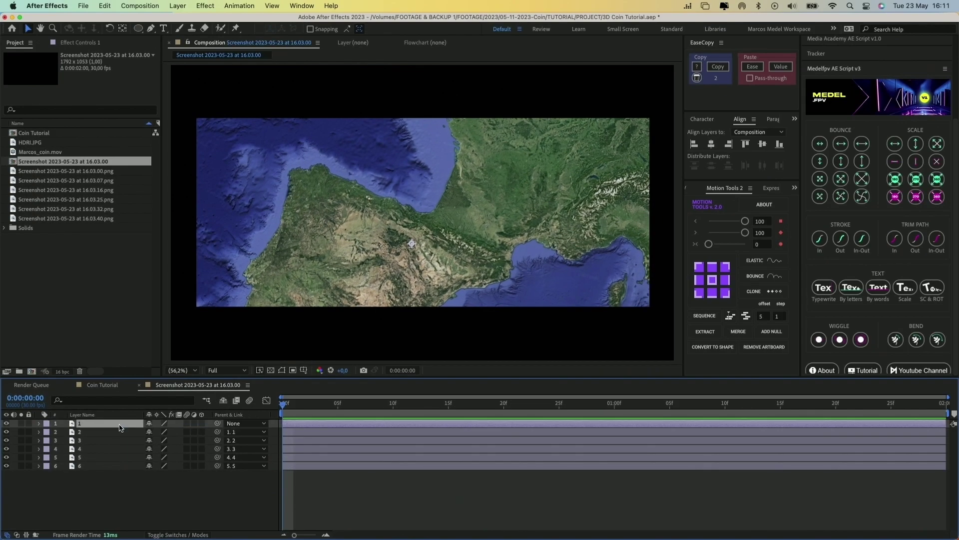
Animate layer 1's scale from 0% to 255% and rotation from -75.7° to -1.5° at 0:00:03:19, and keyframe its position.
{"action": "key", "text": "s"}
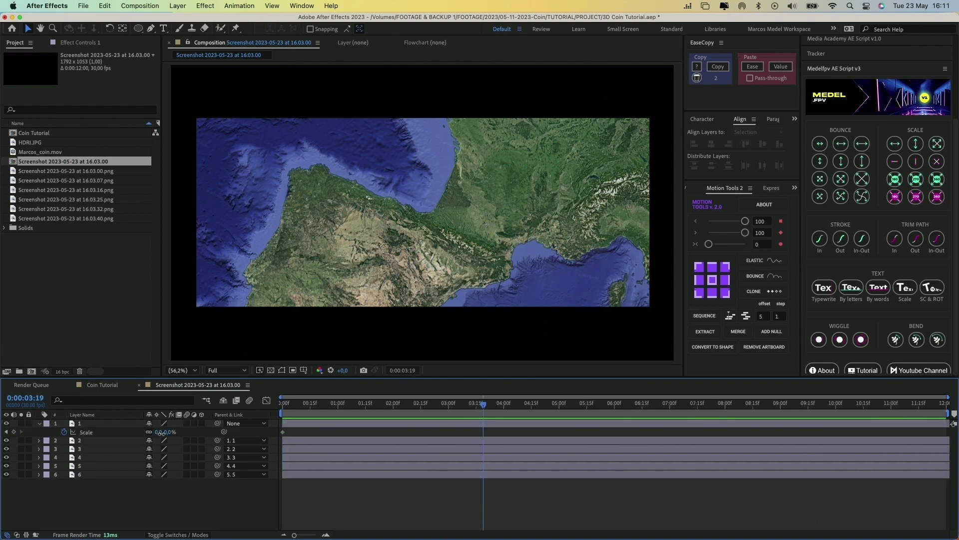
{"action": "left_click_drag", "start_coordinate": [161, 433], "coordinate": [287, 432]}
{"action": "key", "text": "shift+r"}
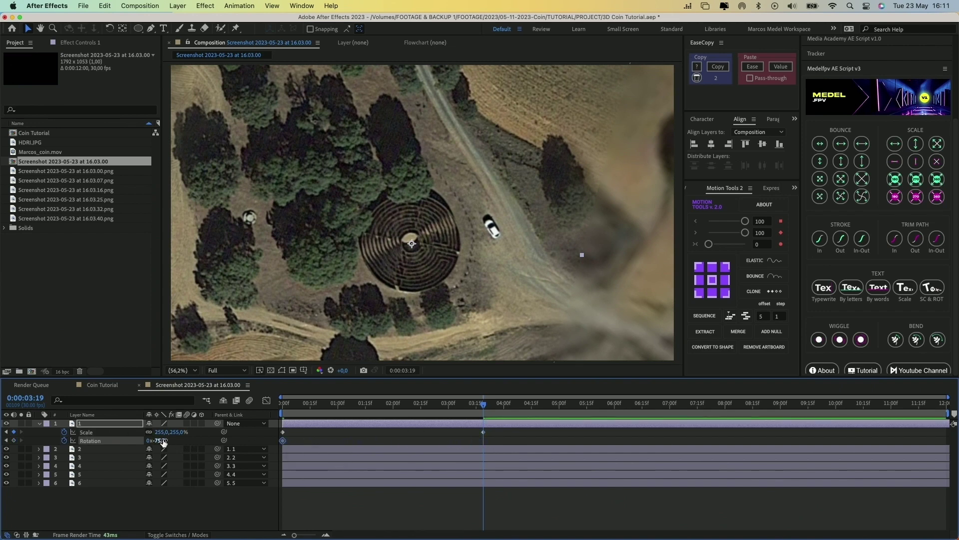
{"action": "left_click_drag", "start_coordinate": [160, 441], "coordinate": [195, 440]}
{"action": "key", "text": "alt+shift+p"}
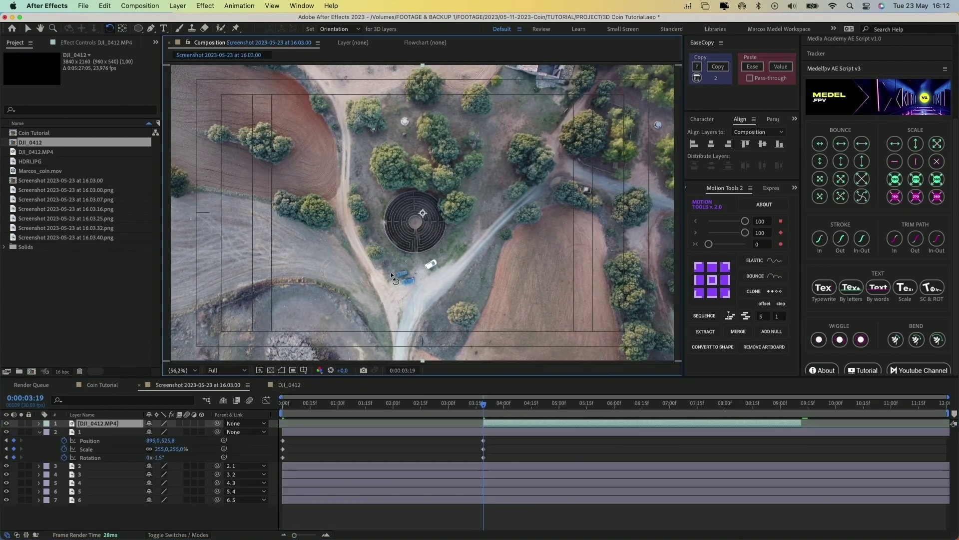
Match layer 1 to the drone clip at 0:00:03:19 with scale 158.5% and position 870.1, 559.6, using the clip's opacity and visibility to compare.
{"action": "left_click", "coordinate": [6, 423]}
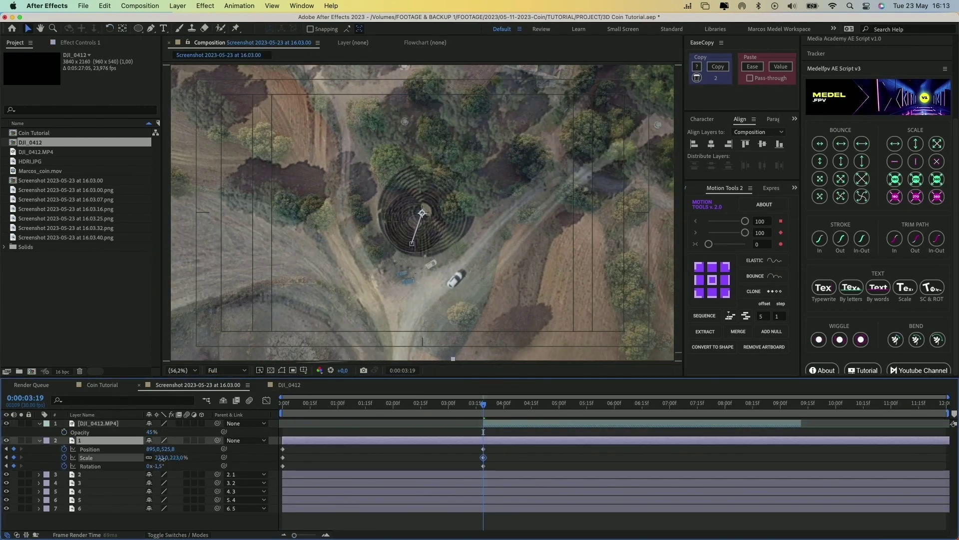
{"action": "left_click_drag", "start_coordinate": [205, 190], "coordinate": [190, 191]}
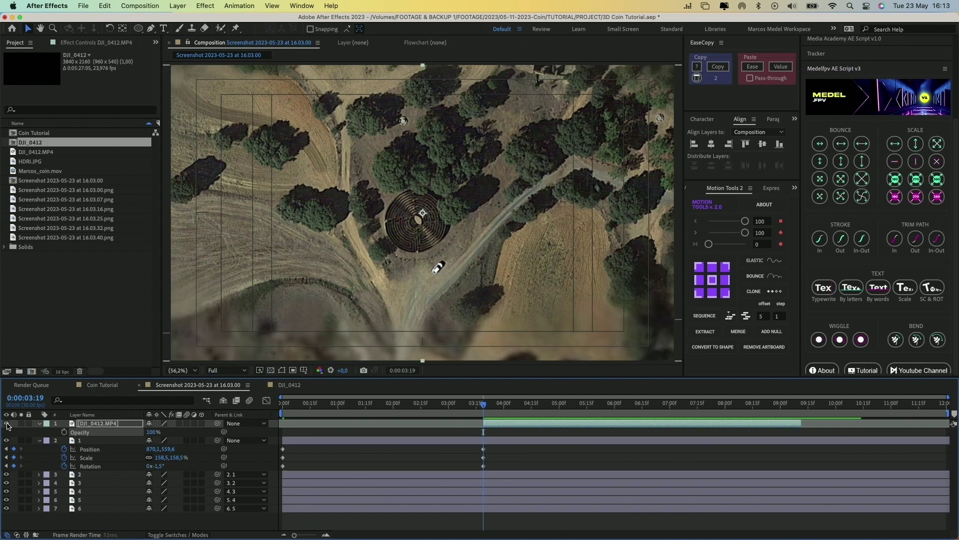
{"action": "left_click", "coordinate": [6, 423]}
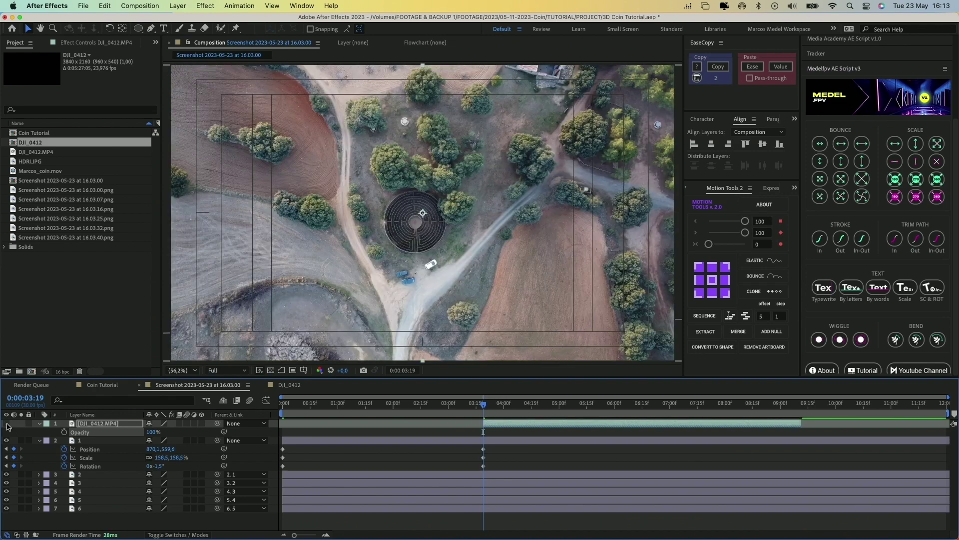
{"action": "left_click", "coordinate": [40, 423]}
{"action": "left_click", "coordinate": [134, 433]}
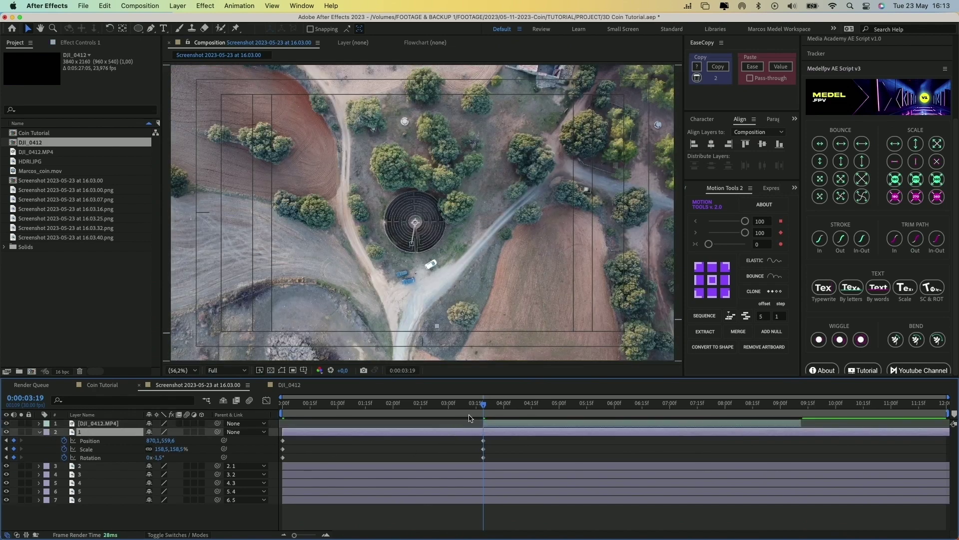
Enable time remapping on the DJI_0412.MP4 clip and extend it to the composition start with a 0:03:17:00 keyframe there.
{"action": "mouse_move", "coordinate": [479, 407]}
{"action": "left_mouse_down"}
{"action": "mouse_move", "coordinate": [450, 403]}
{"action": "mouse_move", "coordinate": [483, 403]}
{"action": "left_mouse_up"}
{"action": "right_click", "coordinate": [487, 423]}
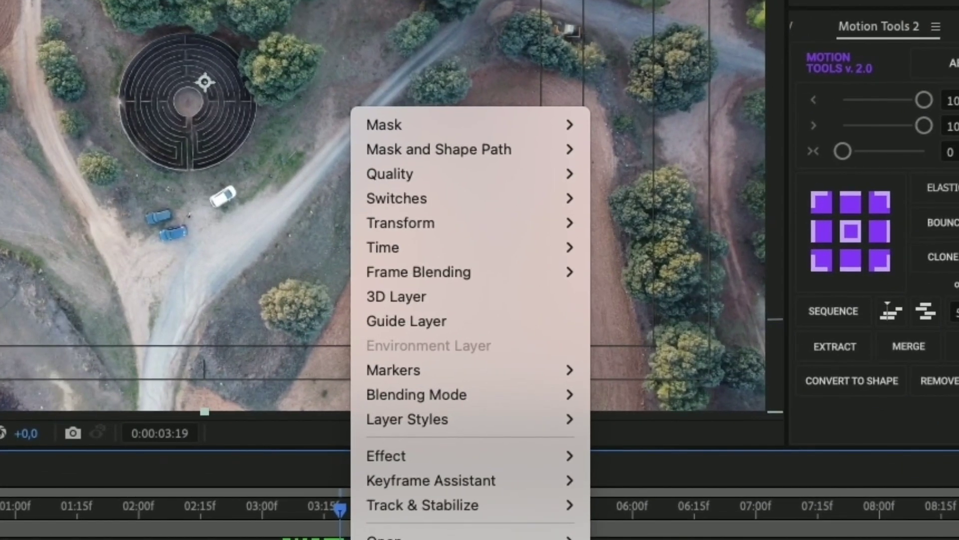
{"action": "mouse_move", "coordinate": [521, 284]}
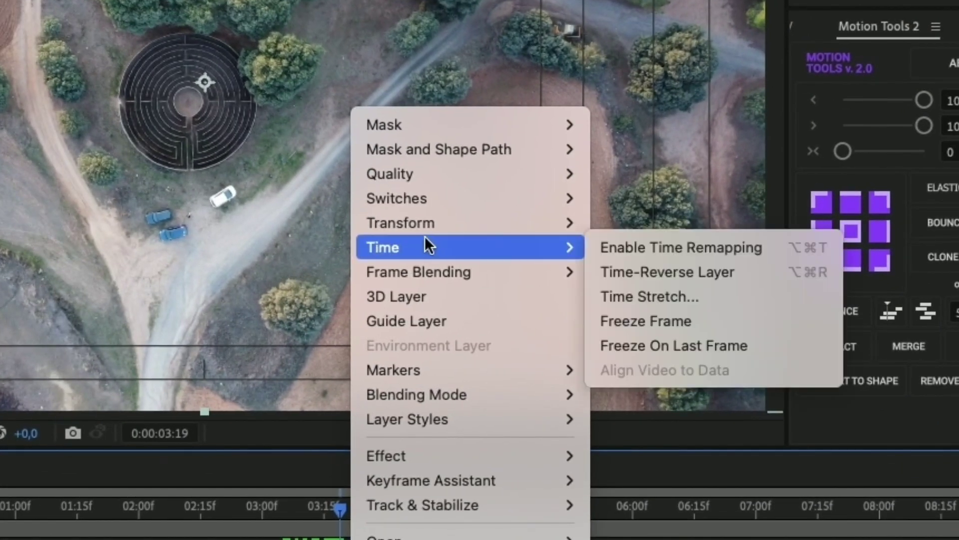
{"action": "left_click", "coordinate": [594, 247]}
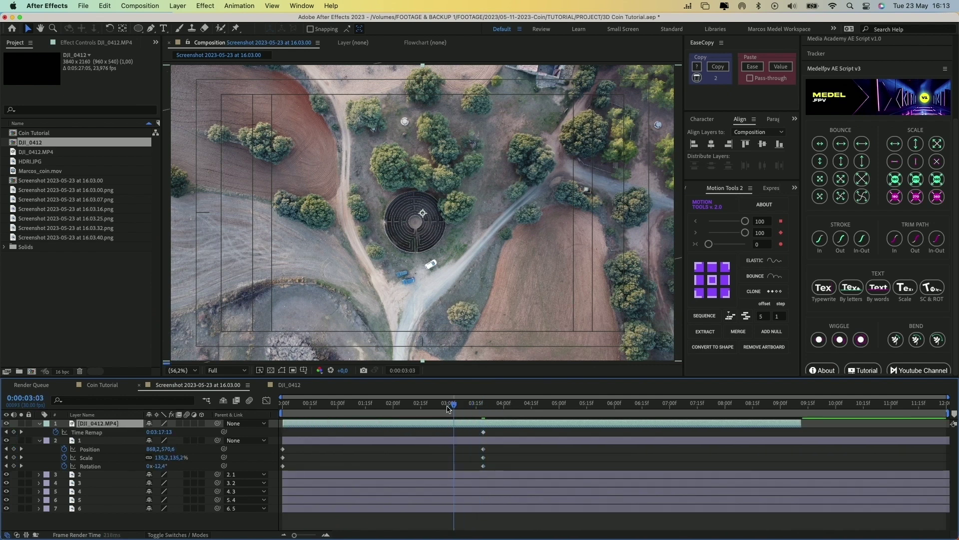
{"action": "left_click_drag", "start_coordinate": [381, 410], "coordinate": [370, 409]}
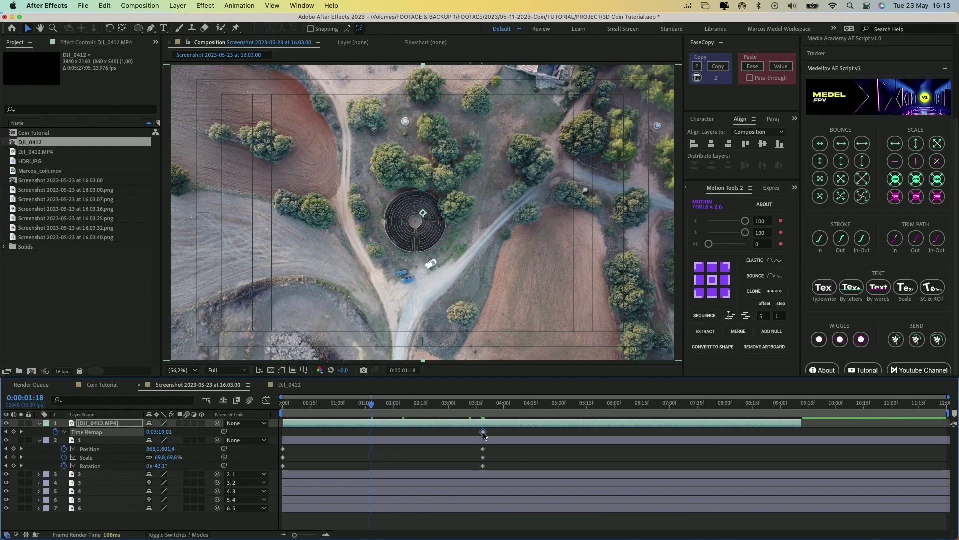
{"action": "left_click", "coordinate": [285, 410]}
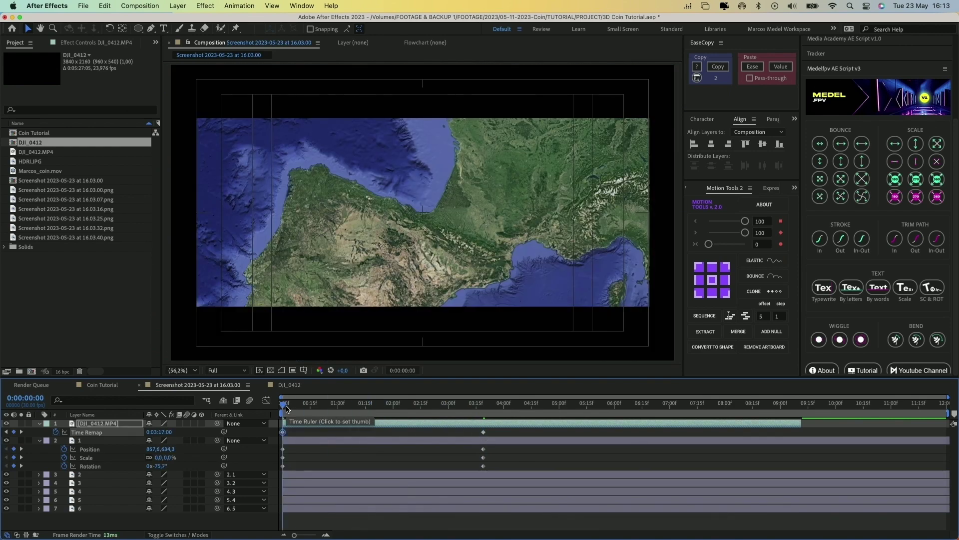
Parent the DJI_0412.MP4 clip to screenshot layer 1 at 0:00:03:19 and check that it follows the zoom.
{"action": "left_click", "coordinate": [388, 406]}
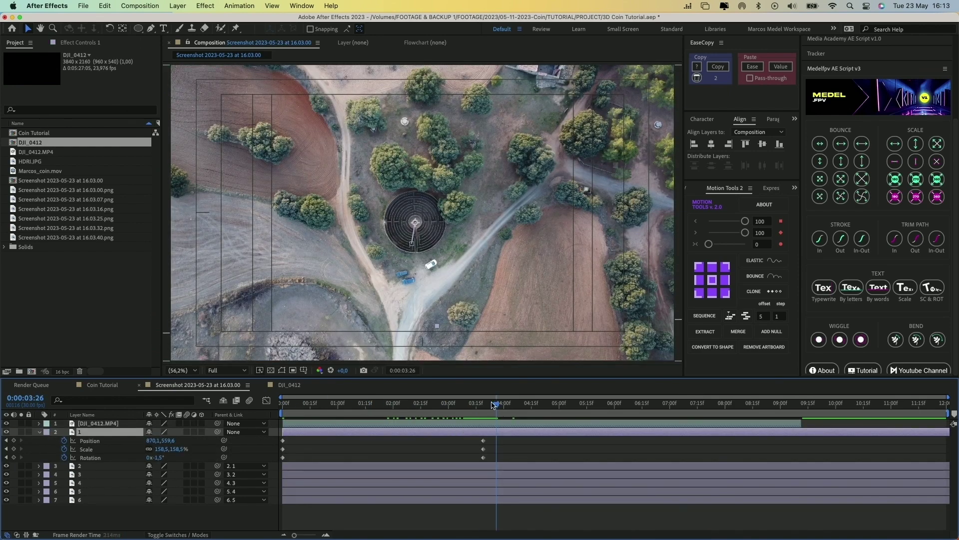
{"action": "left_click", "coordinate": [479, 421]}
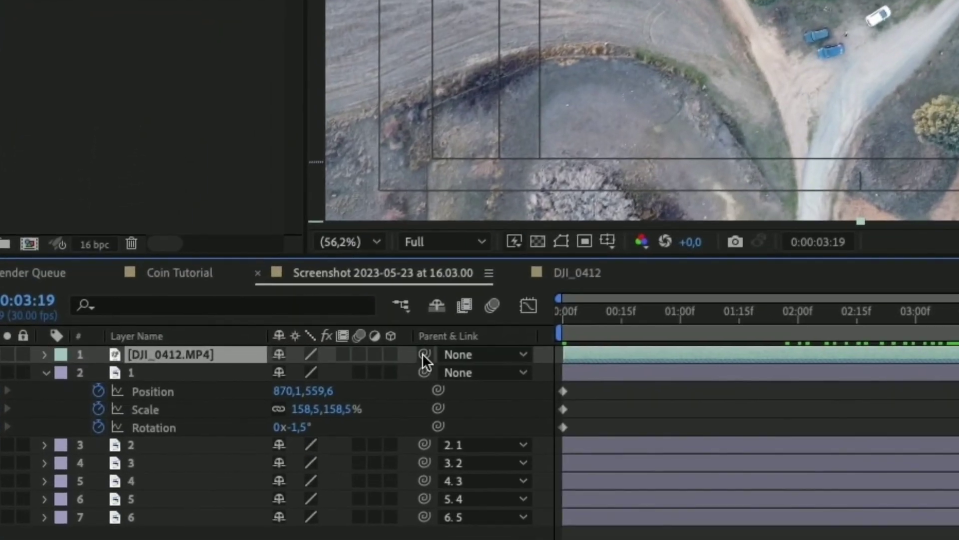
{"action": "left_click_drag", "start_coordinate": [218, 423], "coordinate": [112, 431]}
{"action": "left_click_drag", "start_coordinate": [483, 403], "coordinate": [404, 411]}
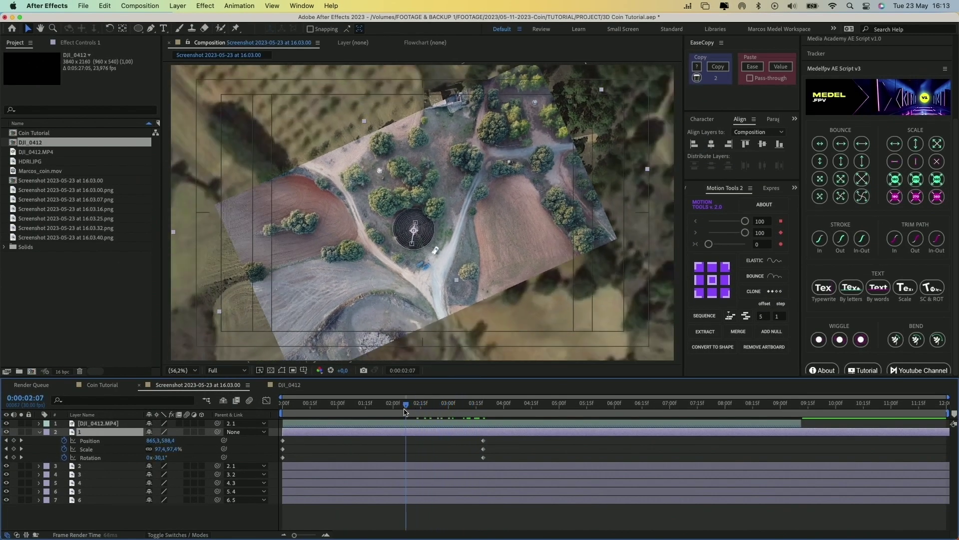
Mask the drone clip with a full-layer ellipse, shrink it slightly and feather it to 237 pixels.
{"action": "left_click", "coordinate": [113, 424]}
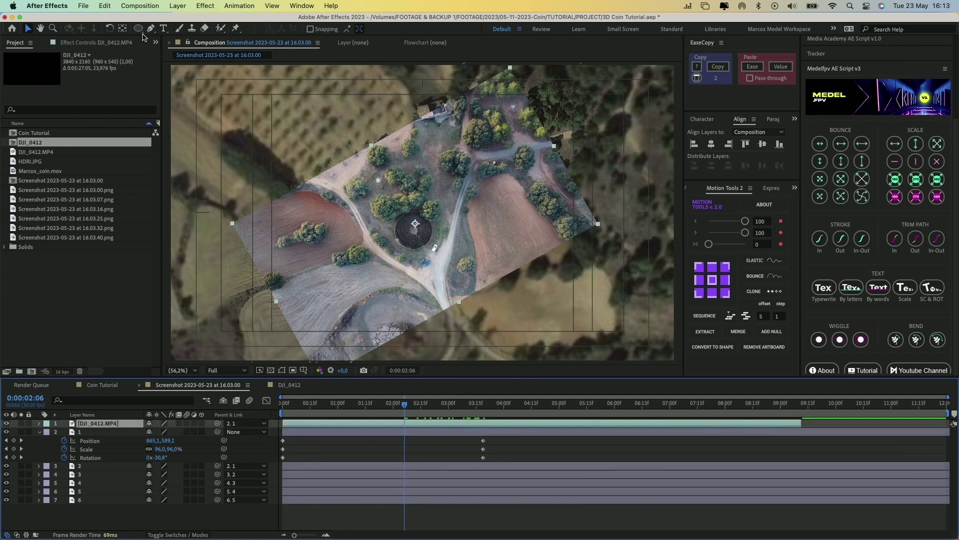
{"action": "double_click", "coordinate": [138, 28]}
{"action": "key", "text": "f"}
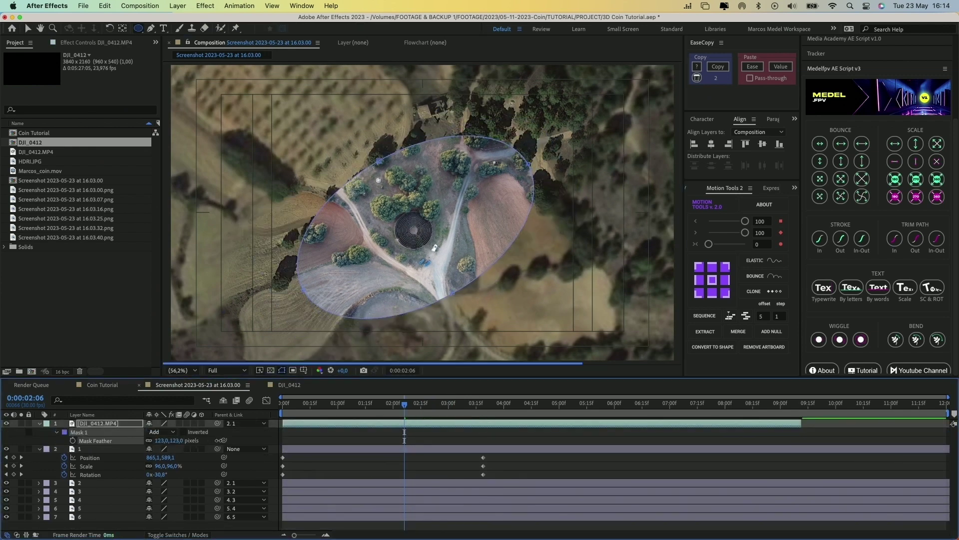
{"action": "double_click", "coordinate": [380, 161]}
{"action": "left_click_drag", "start_coordinate": [379, 160], "coordinate": [385, 171]}
{"action": "left_click", "coordinate": [377, 434]}
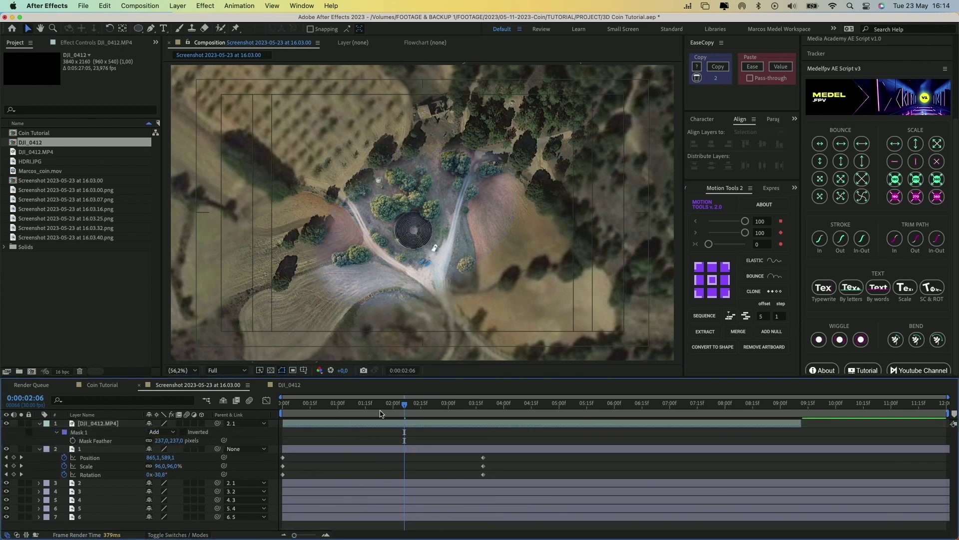
Apply Lumetri Color to the drone clip with highlights at -74 and shadows at -80, and open the Creative settings.
{"action": "left_click", "coordinate": [106, 423]}
{"action": "key", "text": "ctrl+space"}
{"action": "type", "text": "lumetri"}
{"action": "key", "text": "Return"}
{"action": "left_click", "coordinate": [14, 72]}
{"action": "left_click_drag", "start_coordinate": [93, 165], "coordinate": [39, 173]}
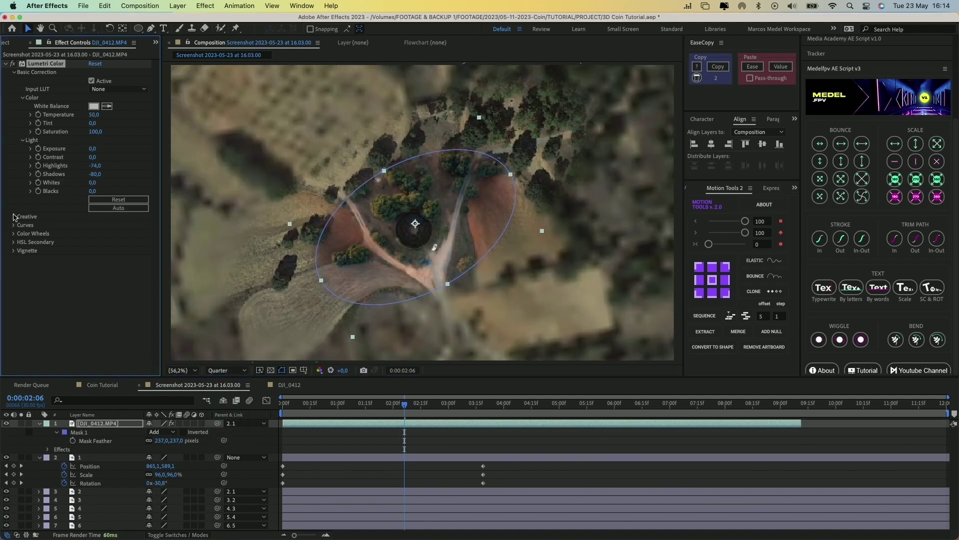
{"action": "left_click", "coordinate": [14, 217]}
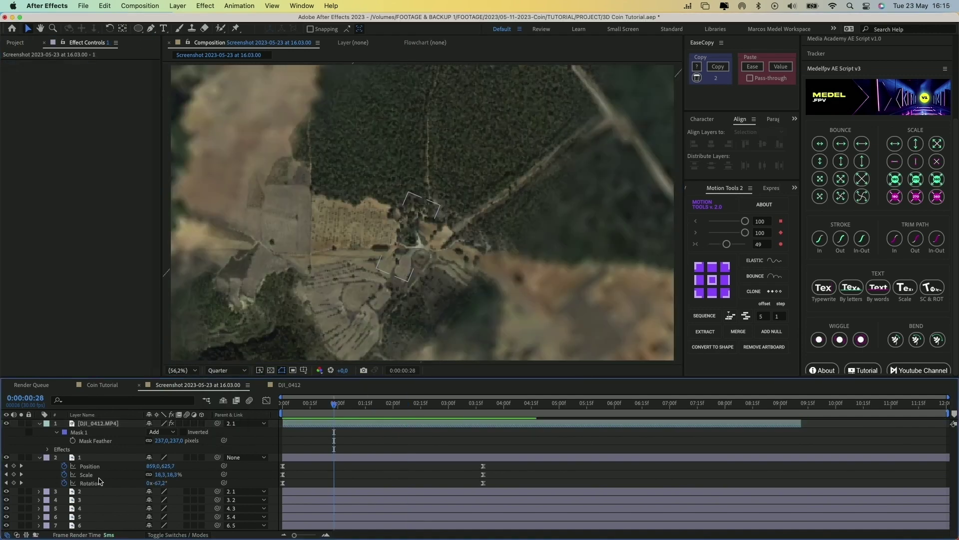
Apply Exponential Scale to both scale keyframes of screenshot layer 1 and preview the zoom.
{"action": "left_click_drag", "start_coordinate": [499, 475], "coordinate": [296, 475]}
{"action": "right_click", "coordinate": [738, 442]}
{"action": "mouse_move", "coordinate": [794, 526]}
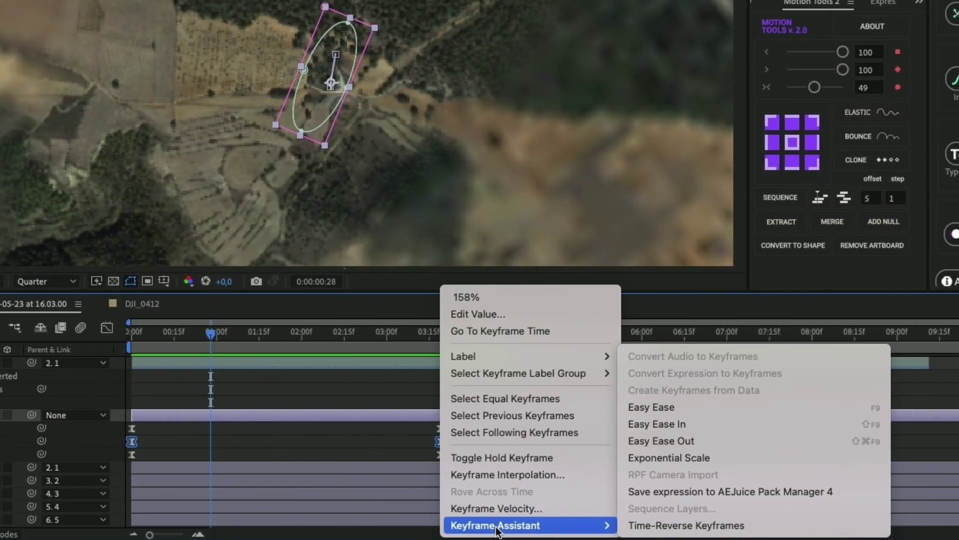
{"action": "left_click", "coordinate": [655, 459]}
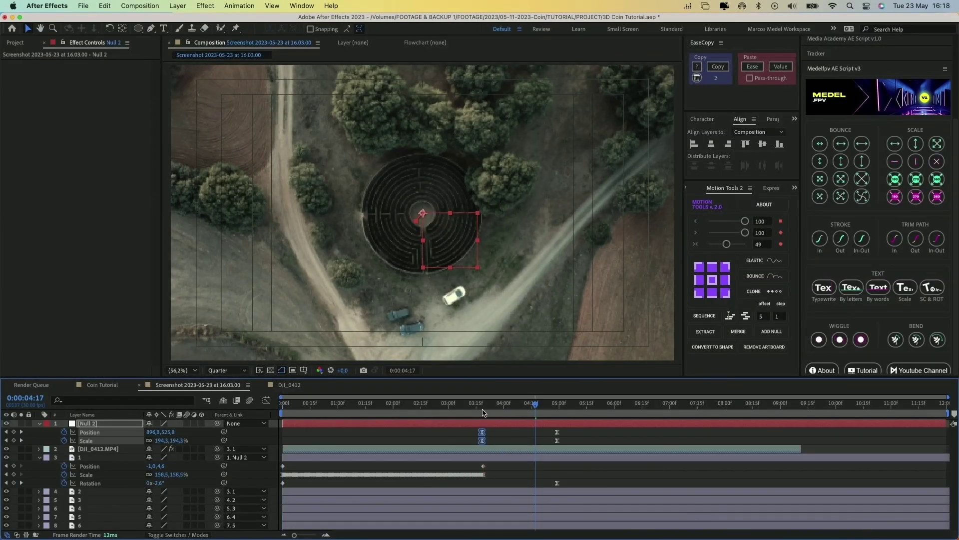
{"action": "left_click", "coordinate": [452, 404]}
{"action": "key", "text": "space"}
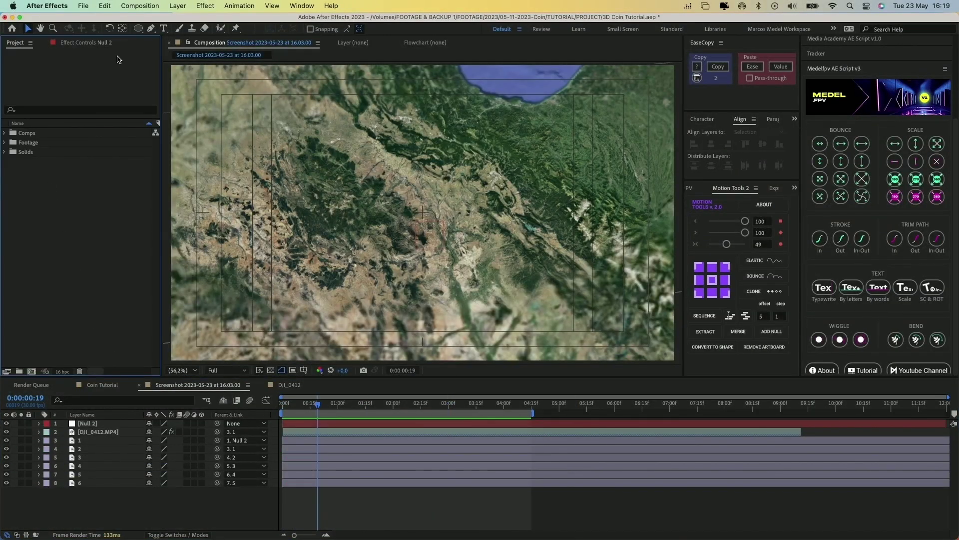
Create a 1792 x 1053 px composition named Clouds at 30 fps, lasting 0:00:12:00.
{"action": "left_click", "coordinate": [135, 6]}
{"action": "left_click", "coordinate": [145, 23]}
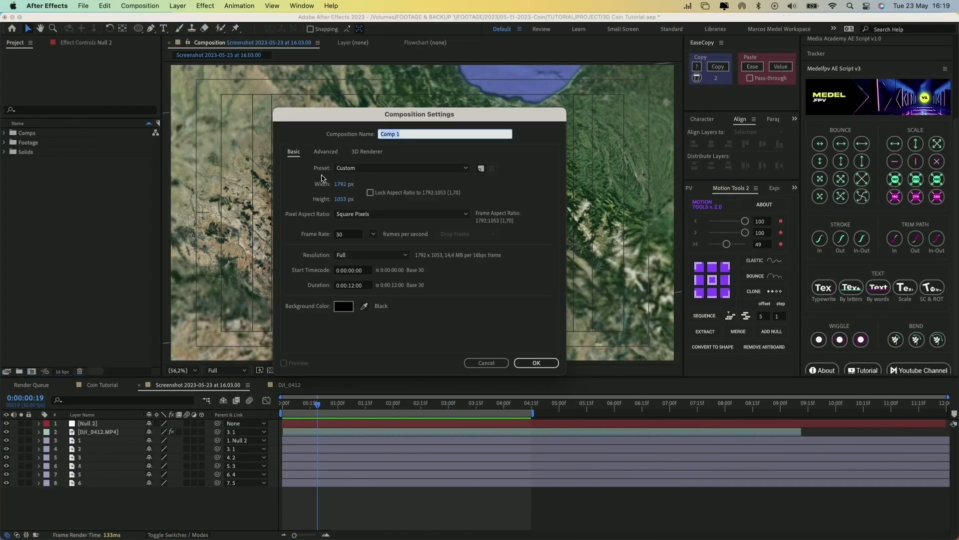
{"action": "key", "text": "Return"}
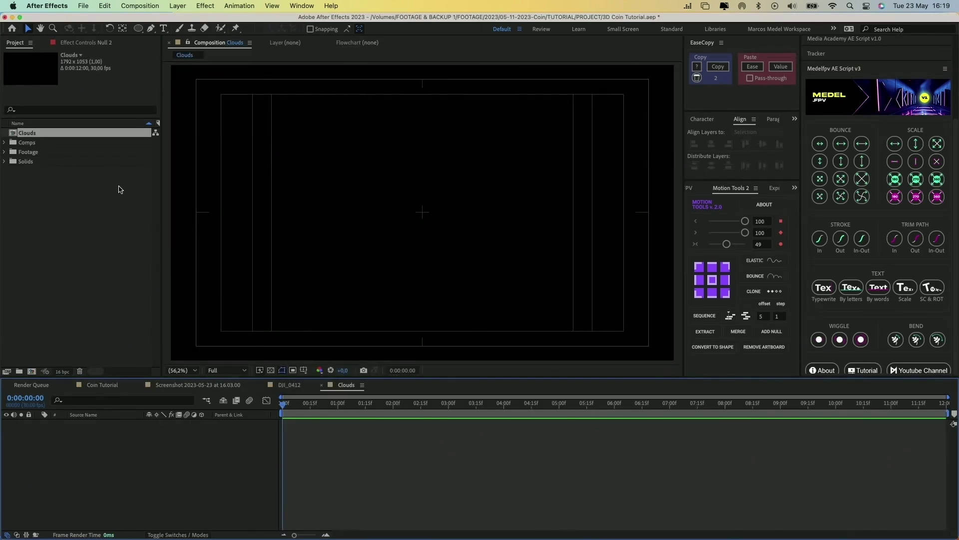
Import Cloud 1.mov, Cloud 2.mov and Cloud 3.mov from the VIDEOS folder.
{"action": "right_click", "coordinate": [58, 194]}
{"action": "mouse_move", "coordinate": [156, 246]}
{"action": "left_click", "coordinate": [193, 246]}
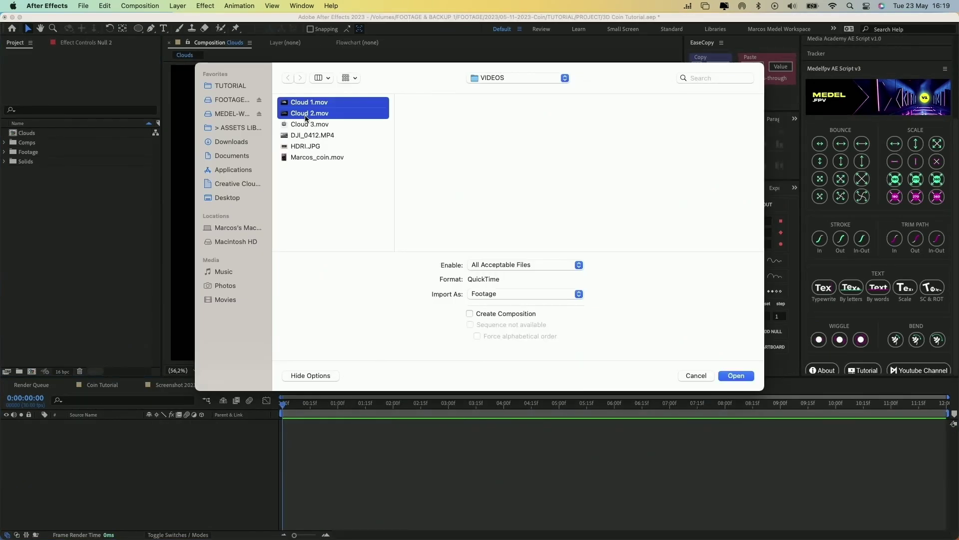
{"action": "left_click", "coordinate": [306, 124], "text": "shift"}
{"action": "key", "text": "Return"}
Arrange the three cloud clips apart in the frame at 25% scale and check their transparency.
{"action": "left_click_drag", "start_coordinate": [356, 199], "coordinate": [325, 314]}
{"action": "key", "text": "s"}
{"action": "left_click", "coordinate": [270, 370]}
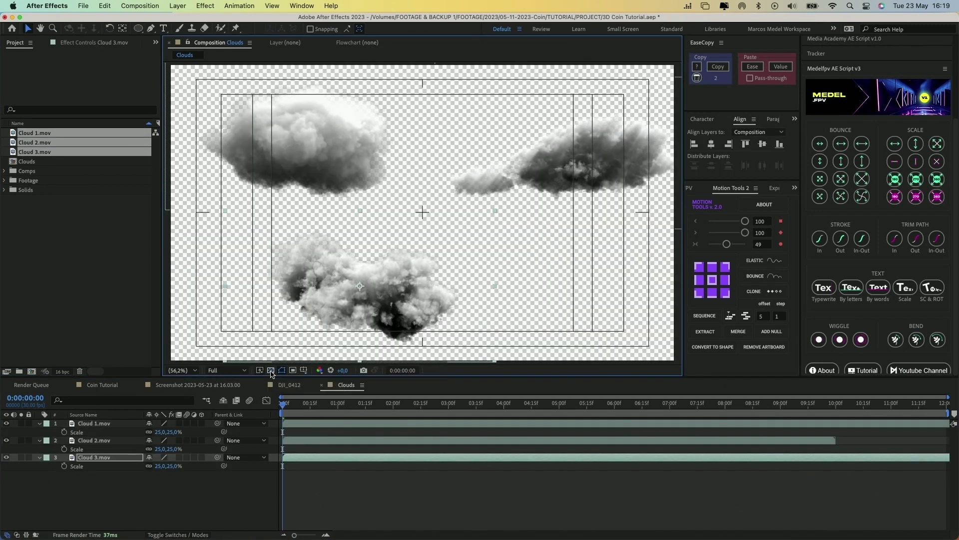
{"action": "left_click", "coordinate": [270, 370]}
{"action": "key", "text": "s"}
Add a camera to the Clouds composition and turn the three cloud layers into 3D layers.
{"action": "left_click", "coordinate": [177, 6]}
{"action": "mouse_move", "coordinate": [176, 21]}
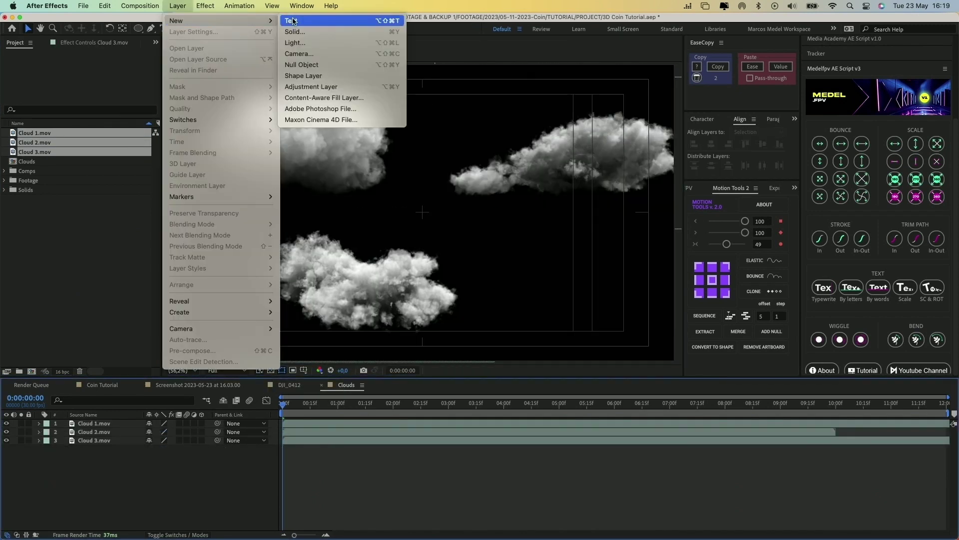
{"action": "left_click", "coordinate": [296, 54]}
{"action": "key", "text": "Return"}
{"action": "left_click", "coordinate": [123, 433]}
{"action": "left_click", "coordinate": [124, 448], "text": "shift"}
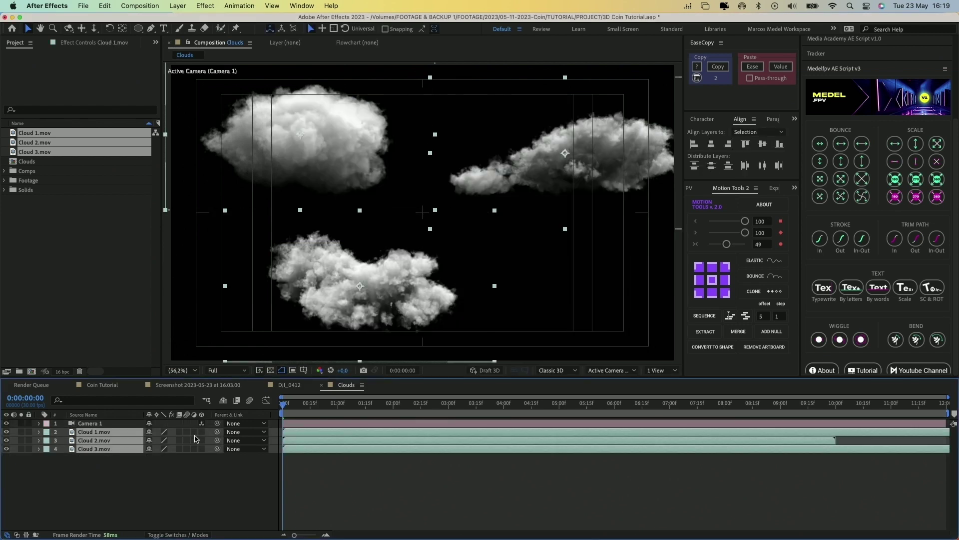
{"action": "left_click", "coordinate": [201, 433]}
{"action": "left_click", "coordinate": [230, 466]}
Rotate the three clouds, move them outward towards the frame edges, and switch the viewer to Custom View 1.
{"action": "left_click_drag", "start_coordinate": [330, 289], "coordinate": [362, 294]}
{"action": "left_click_drag", "start_coordinate": [526, 215], "coordinate": [629, 157]}
{"action": "left_click_drag", "start_coordinate": [421, 263], "coordinate": [424, 267]}
{"action": "left_click_drag", "start_coordinate": [360, 310], "coordinate": [221, 374]}
{"action": "left_click", "coordinate": [330, 155]}
{"action": "left_click_drag", "start_coordinate": [327, 107], "coordinate": [340, 159]}
{"action": "left_click_drag", "start_coordinate": [351, 172], "coordinate": [242, 158]}
{"action": "left_click", "coordinate": [600, 154]}
{"action": "left_click_drag", "start_coordinate": [591, 126], "coordinate": [588, 123]}
{"action": "left_click_drag", "start_coordinate": [594, 155], "coordinate": [649, 122]}
{"action": "left_click", "coordinate": [546, 423]}
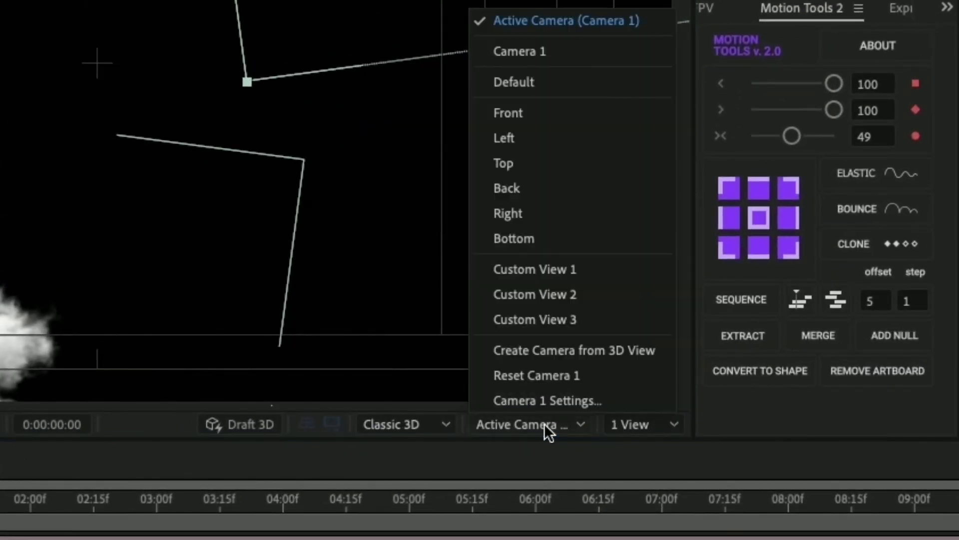
{"action": "left_click", "coordinate": [531, 269]}
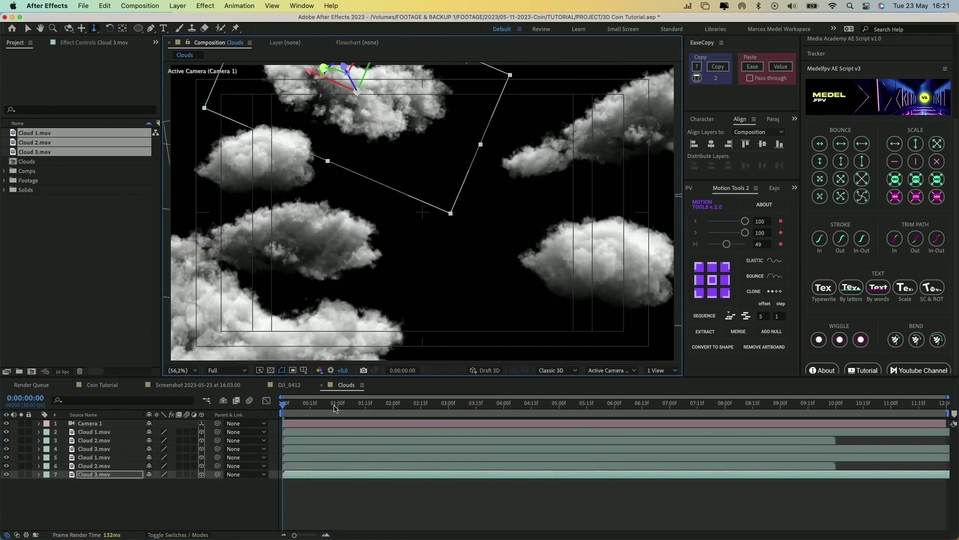
Dolly the camera back to a Z position of -34881.7 so the whole cloud cluster sits small in the frame.
{"action": "right_click", "coordinate": [412, 214]}
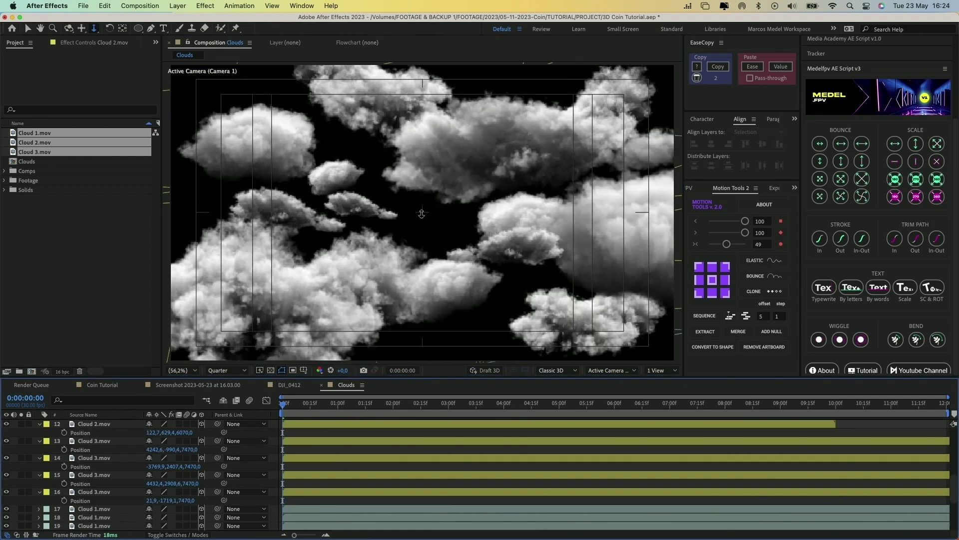
{"action": "mouse_move", "coordinate": [429, 200]}
{"action": "left_mouse_down"}
{"action": "mouse_move", "coordinate": [433, 110]}
{"action": "mouse_move", "coordinate": [426, 186]}
{"action": "left_mouse_up"}
{"action": "left_click", "coordinate": [520, 224]}
{"action": "left_click_drag", "start_coordinate": [363, 296], "coordinate": [363, 305]}
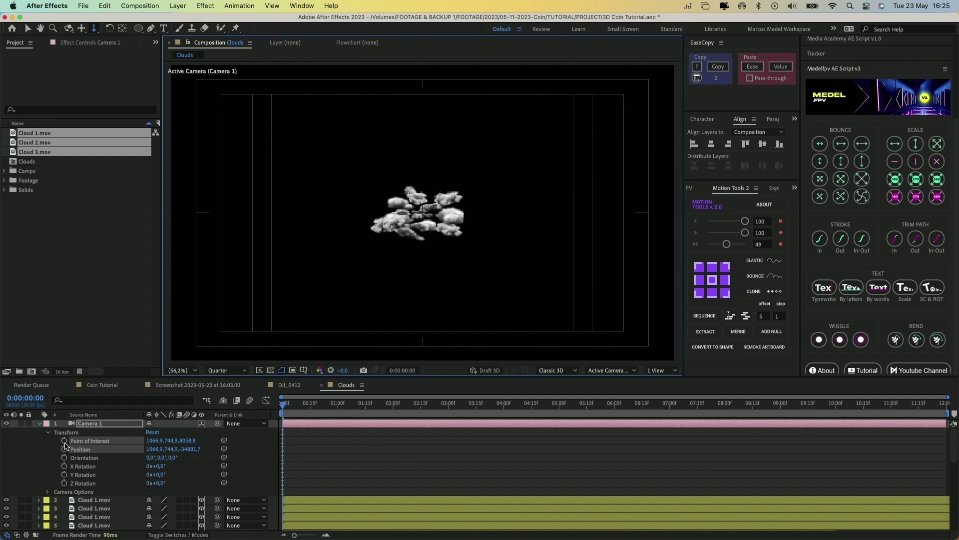
Keyframe the camera's position at 0:00:00:00 and push it through the clouds to Z 7293.3 at 0:00:02:03.
{"action": "left_click", "coordinate": [64, 448]}
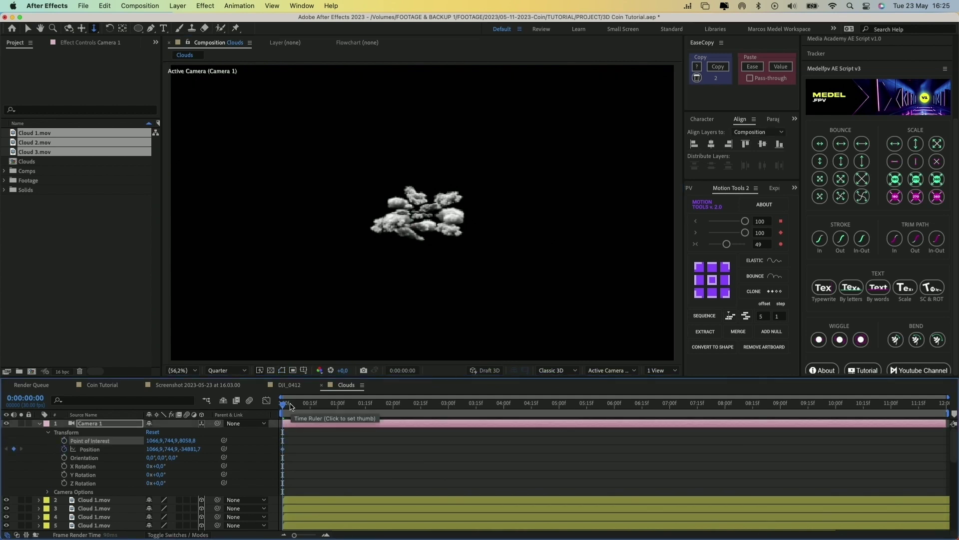
{"action": "left_click_drag", "start_coordinate": [287, 409], "coordinate": [398, 407]}
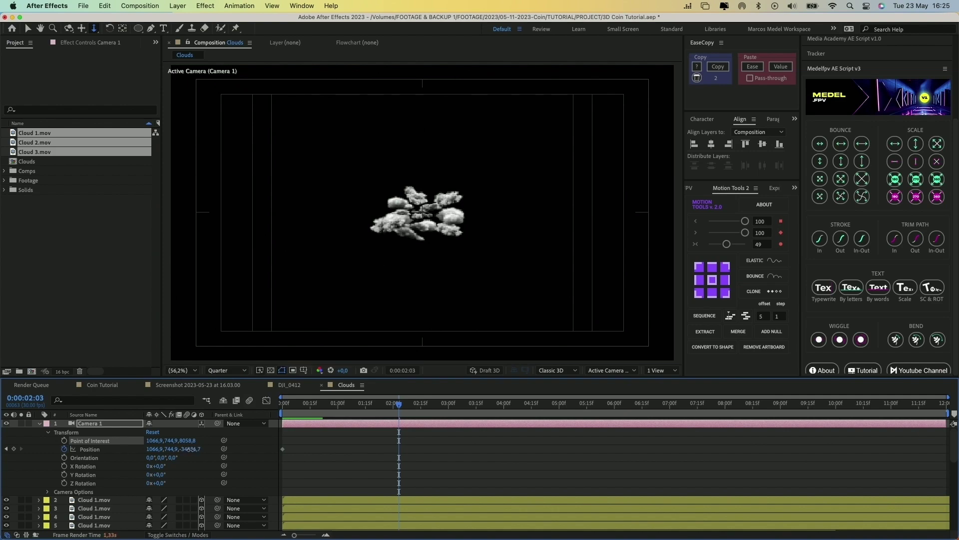
{"action": "left_click_drag", "start_coordinate": [201, 453], "coordinate": [360, 449]}
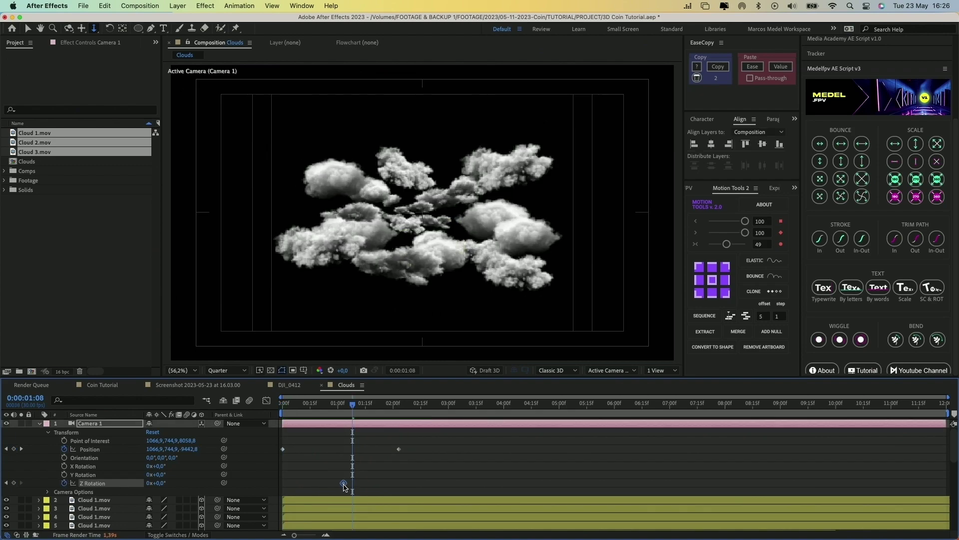
Move the camera's Z Rotation keyframe to 0:00:02:03, set the rotation to 34° at the start, and preview the move.
{"action": "left_click_drag", "start_coordinate": [320, 507], "coordinate": [399, 483]}
{"action": "left_click_drag", "start_coordinate": [375, 404], "coordinate": [265, 412]}
{"action": "key", "text": "space"}
{"action": "left_click", "coordinate": [392, 464]}
{"action": "left_click", "coordinate": [167, 492]}
{"action": "left_click_drag", "start_coordinate": [160, 484], "coordinate": [144, 483]}
{"action": "left_click", "coordinate": [161, 483]}
{"action": "type", "text": "34"}
{"action": "key", "text": "Return"}
{"action": "left_click", "coordinate": [307, 462]}
{"action": "key", "text": "space"}
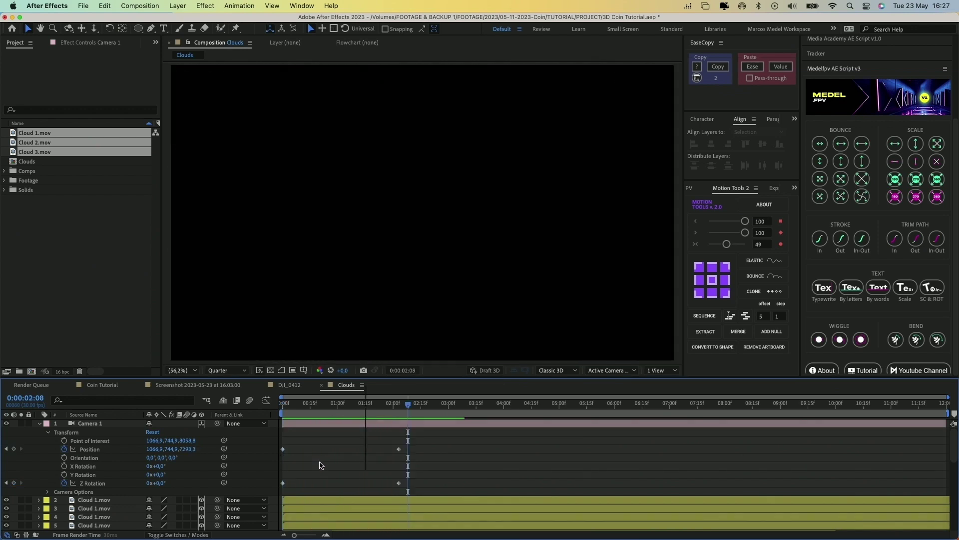
Pre-compose the camera and all cloud layers into a composition named Clouds.
{"action": "left_click", "coordinate": [92, 433]}
{"action": "scroll", "coordinate": [92, 434], "scroll_direction": "down", "scroll_amount": 10}
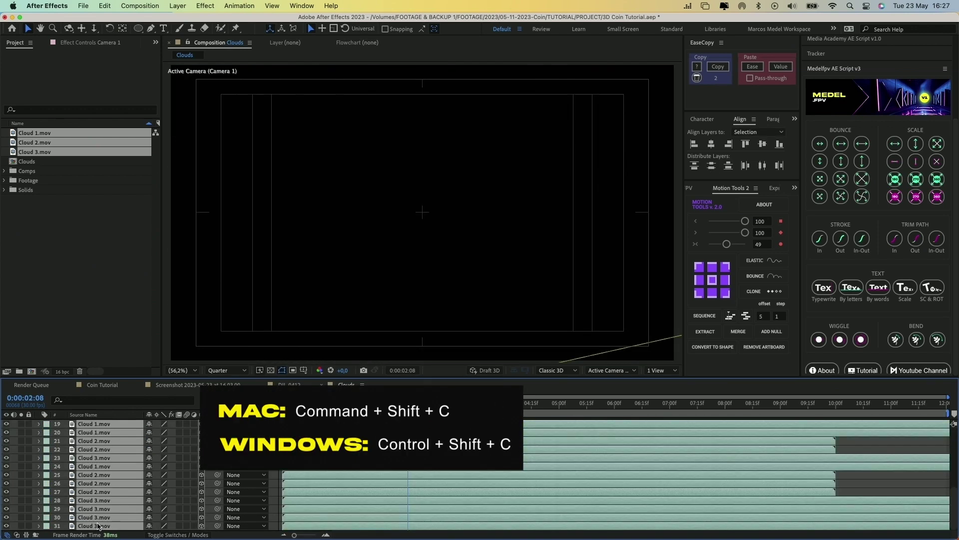
{"action": "key", "text": "super+shift+c"}
{"action": "type", "text": "Clouds"}
{"action": "key", "text": "Return"}
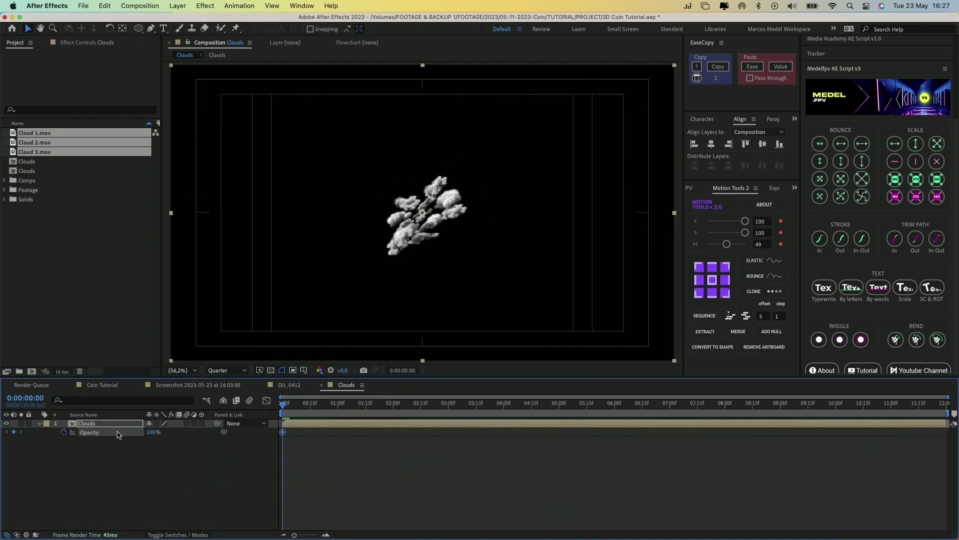
Shift the Clouds layer's first opacity keyframe to about 0:00:00:05 and duplicate the layer, starting the lower copy at about 0:00:00:18.
{"action": "left_click_drag", "start_coordinate": [283, 433], "coordinate": [288, 435]}
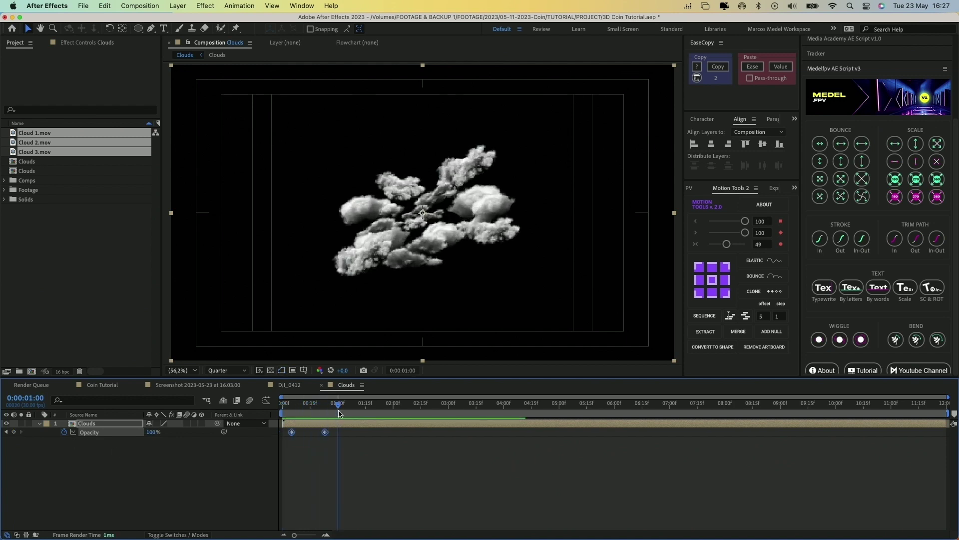
{"action": "left_click_drag", "start_coordinate": [339, 414], "coordinate": [345, 414]}
{"action": "key", "text": "super+d"}
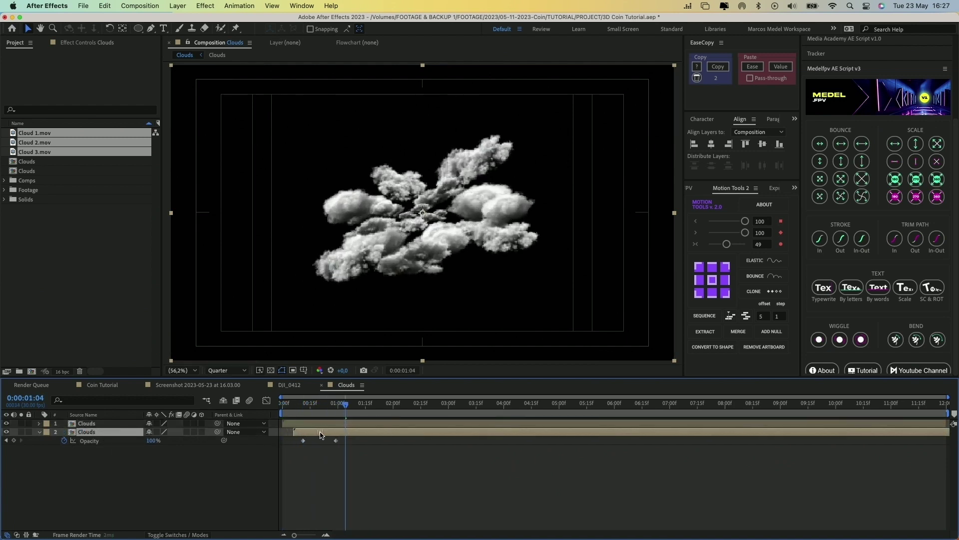
{"action": "key", "text": "space"}
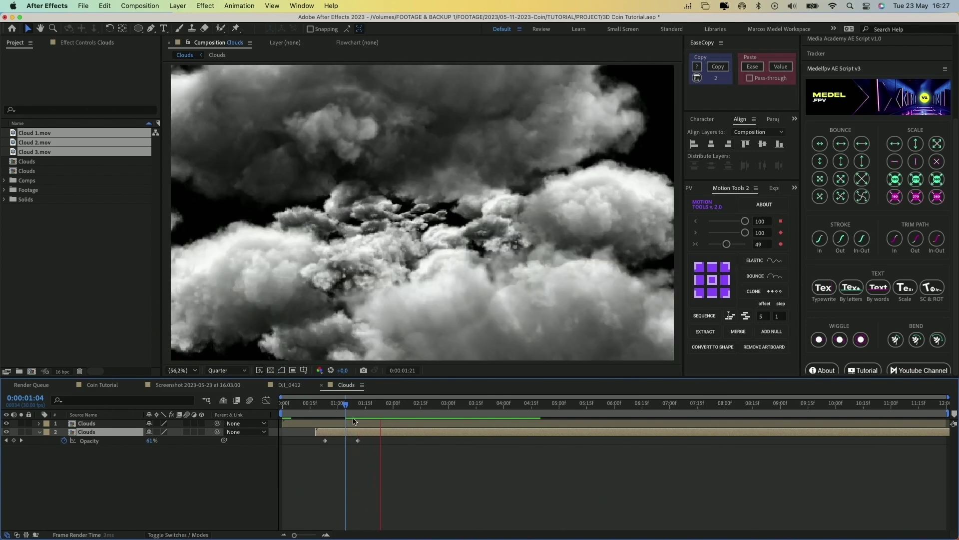
{"action": "left_click_drag", "start_coordinate": [348, 415], "coordinate": [222, 414]}
{"action": "key", "text": "space"}
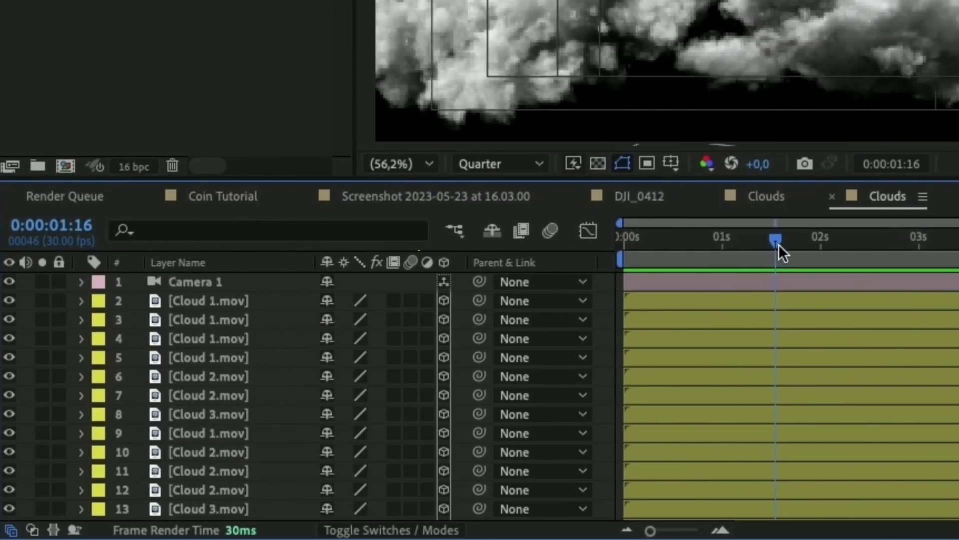
Enable motion blur on all cloud layers in the nested Clouds composition.
{"action": "left_click_drag", "start_coordinate": [778, 244], "coordinate": [781, 244]}
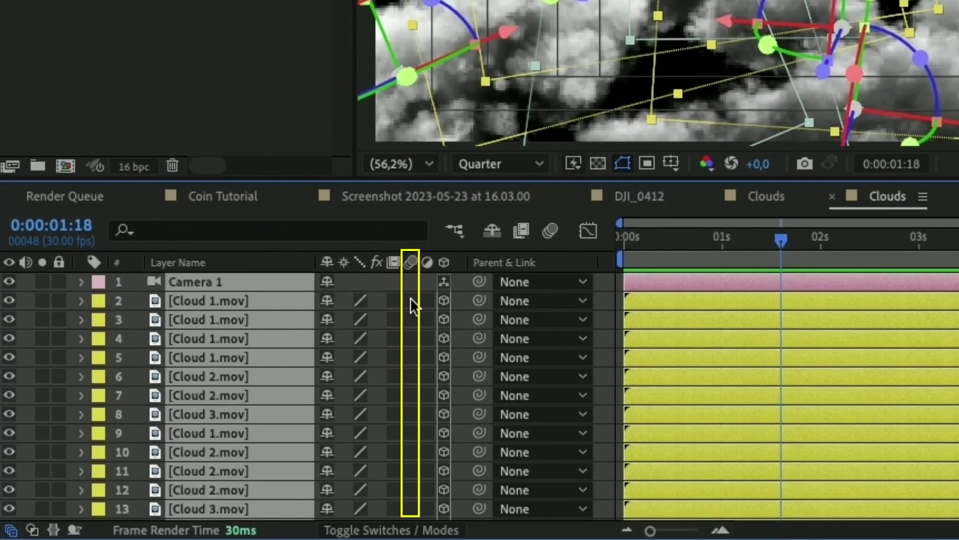
{"action": "left_click", "coordinate": [411, 300]}
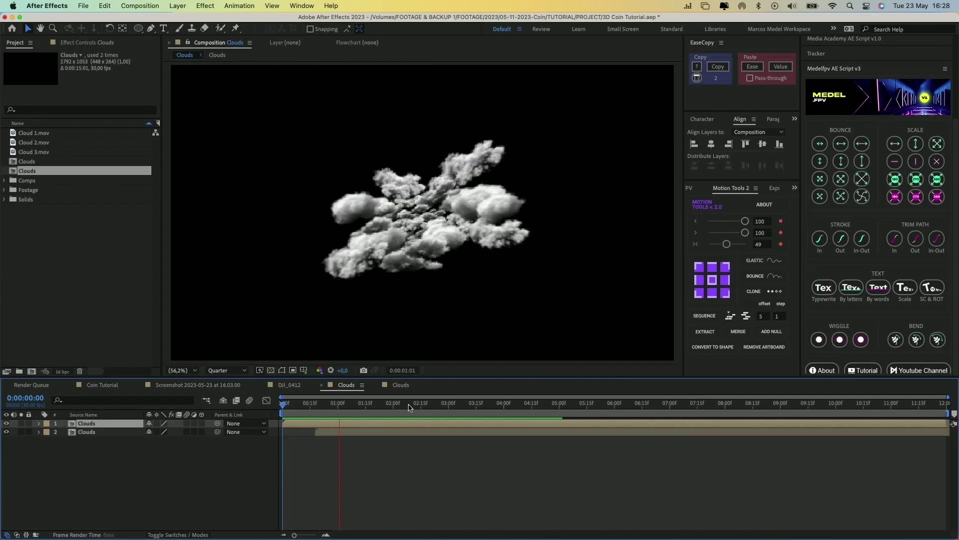
Pre-compose the two Clouds layers as Animated Clouds, moving all attributes into the new composition.
{"action": "key", "text": "super+a"}
{"action": "key", "text": "super+shift+c"}
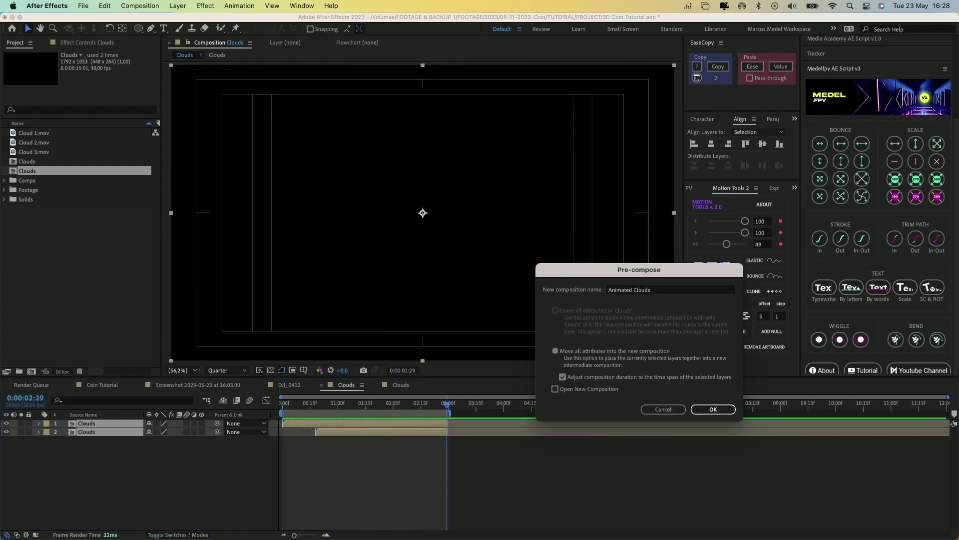
{"action": "key", "text": "Return"}
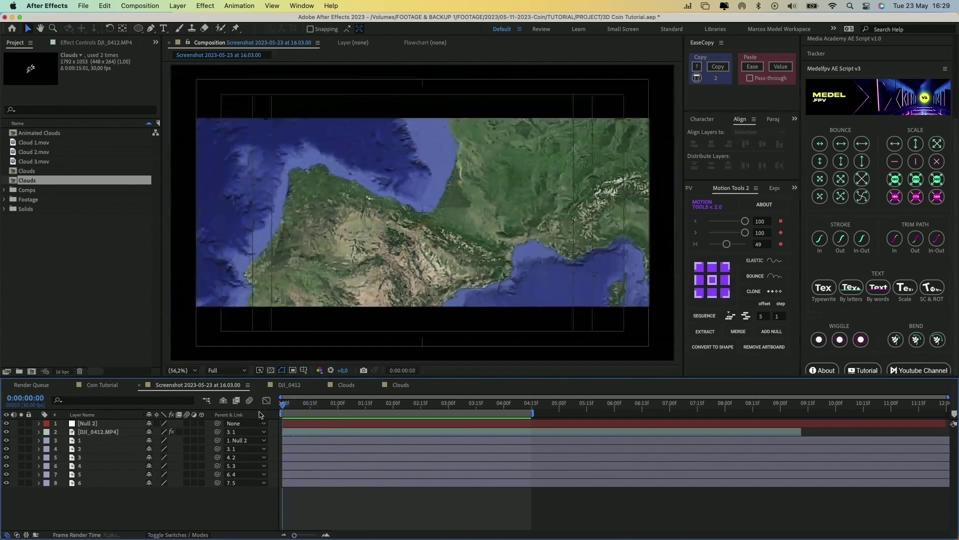
Place the Animated Clouds composition above the Earth screenshot layers, set preview resolution to Quarter, and parent it to layer 1.
{"action": "left_click_drag", "start_coordinate": [295, 413], "coordinate": [290, 411]}
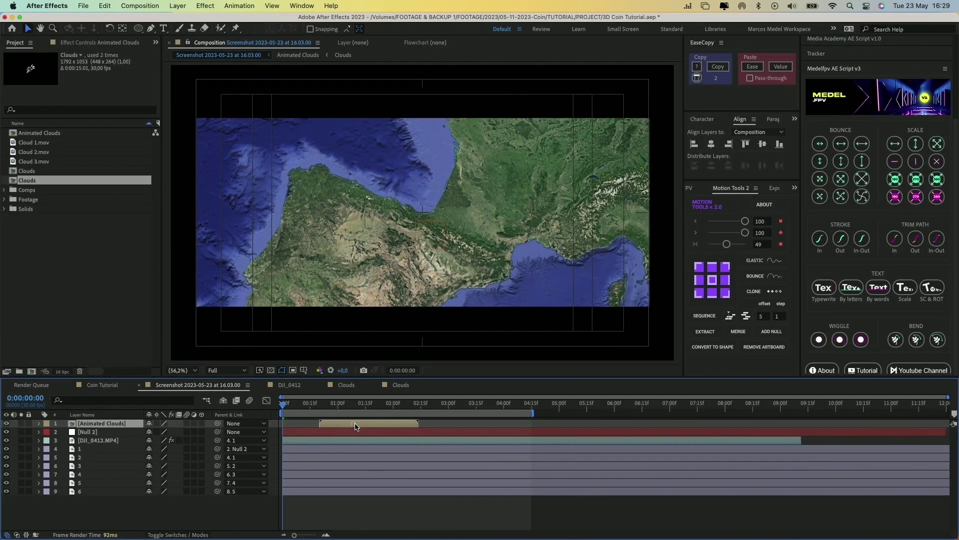
{"action": "key", "text": "space"}
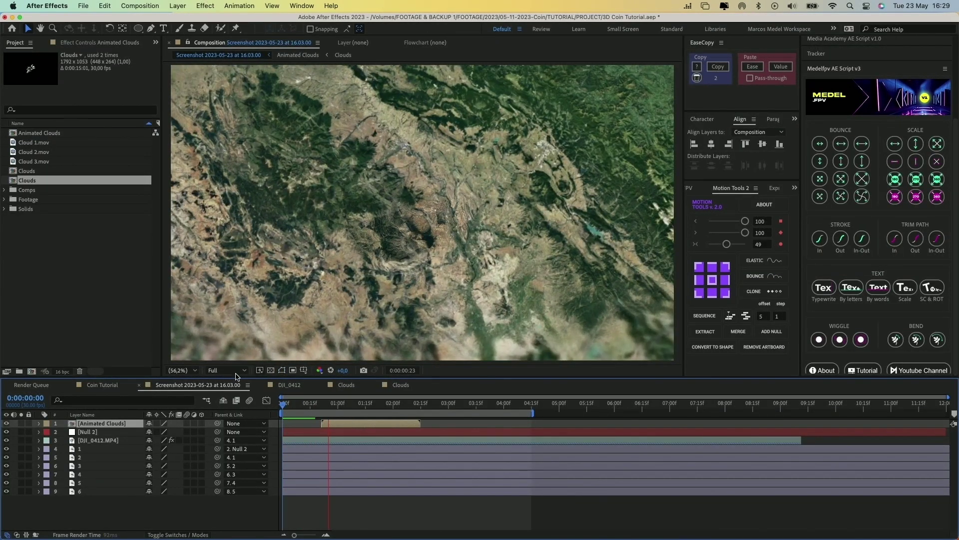
{"action": "left_click", "coordinate": [235, 371]}
{"action": "left_click", "coordinate": [220, 422]}
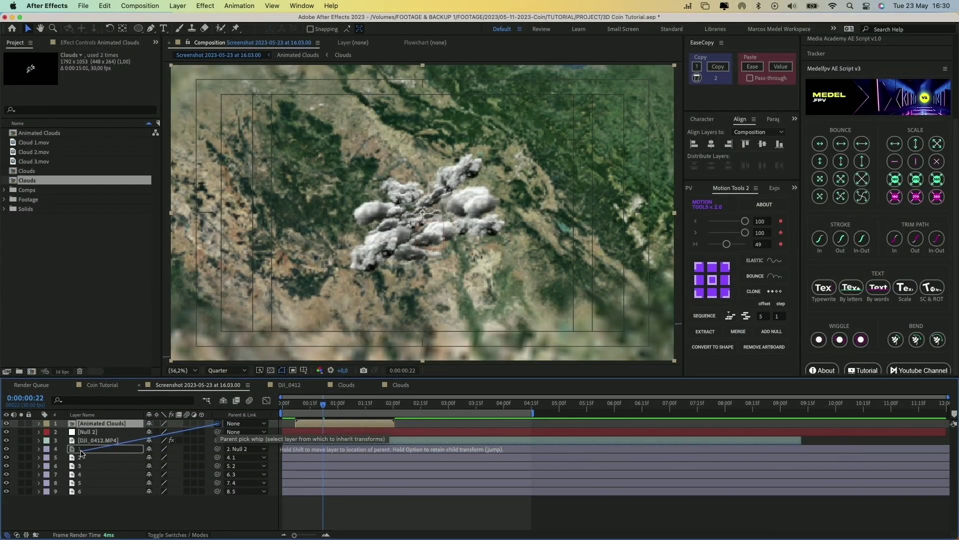
Rotate the Animated Clouds layer to 51.1° over the zooming map.
{"action": "mouse_move", "coordinate": [321, 407]}
{"action": "left_mouse_down"}
{"action": "mouse_move", "coordinate": [305, 410]}
{"action": "mouse_move", "coordinate": [340, 412]}
{"action": "mouse_move", "coordinate": [328, 413]}
{"action": "left_mouse_up"}
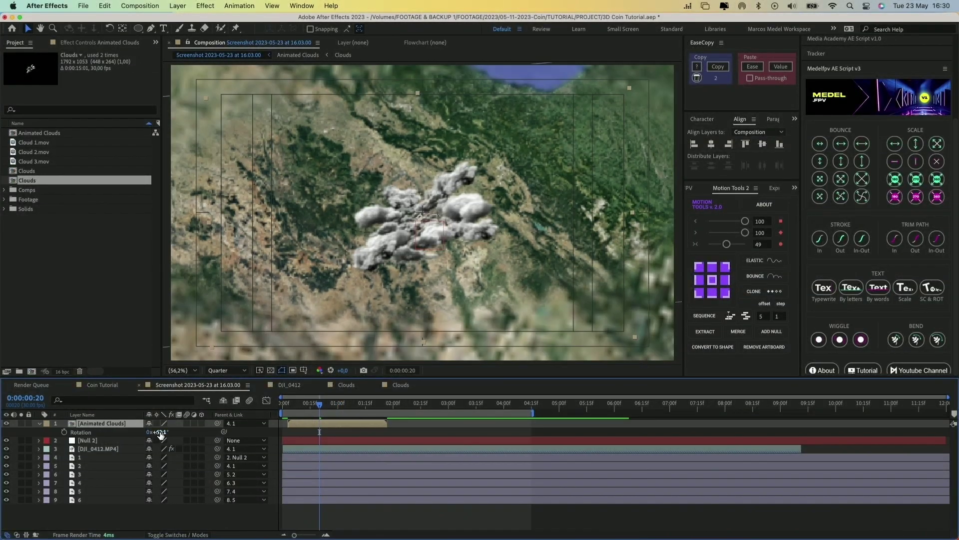
{"action": "left_click_drag", "start_coordinate": [159, 433], "coordinate": [183, 432]}
{"action": "left_click", "coordinate": [307, 407]}
{"action": "left_click_drag", "start_coordinate": [307, 407], "coordinate": [324, 407]}
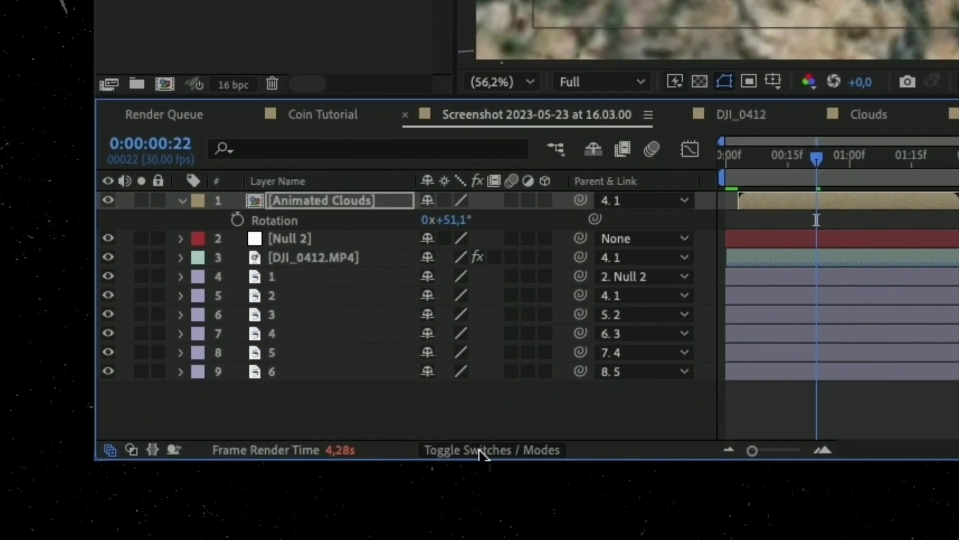
Set the Animated Clouds layer's blending mode to Screen.
{"action": "left_click", "coordinate": [480, 449]}
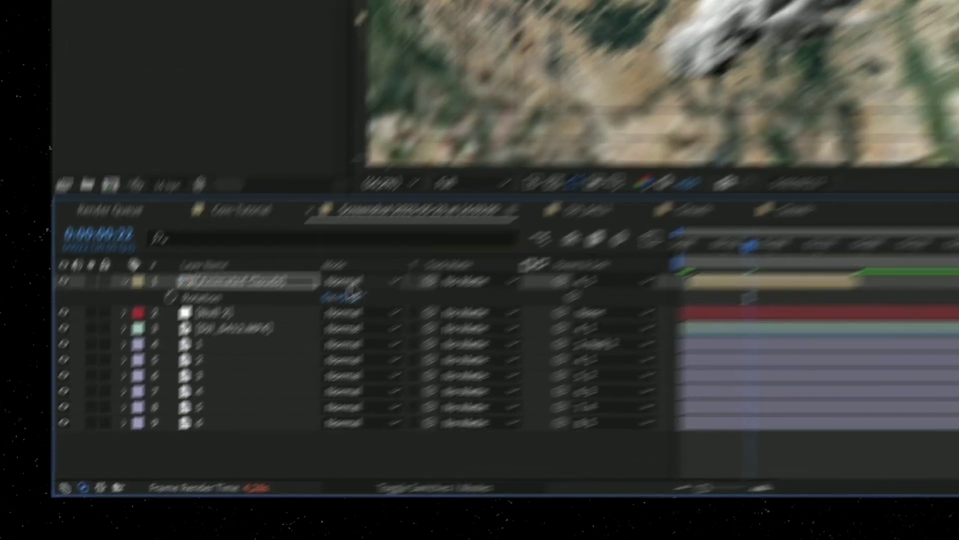
{"action": "left_click", "coordinate": [450, 201]}
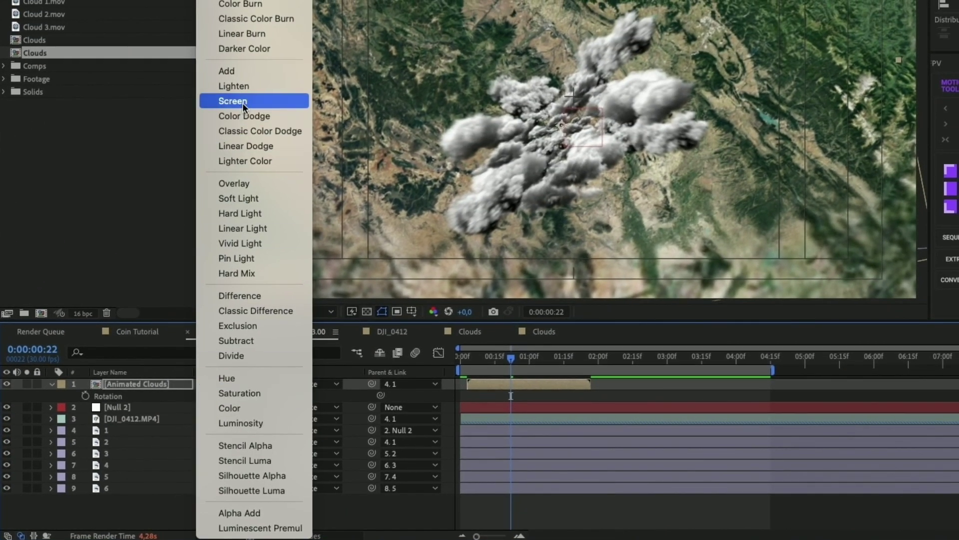
{"action": "left_click", "coordinate": [242, 103]}
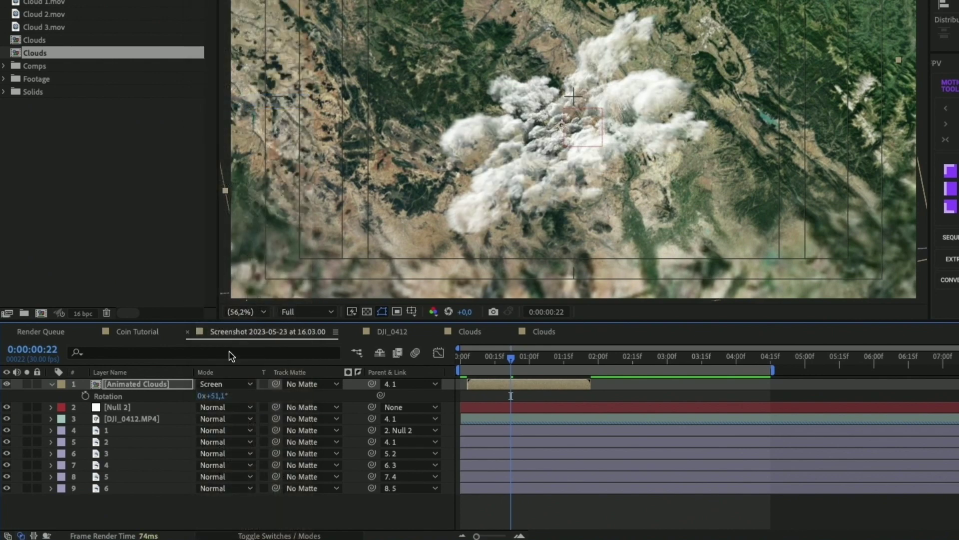
Duplicate the Animated Clouds layer and set the copy's blending mode to Normal.
{"action": "key", "text": "super+d"}
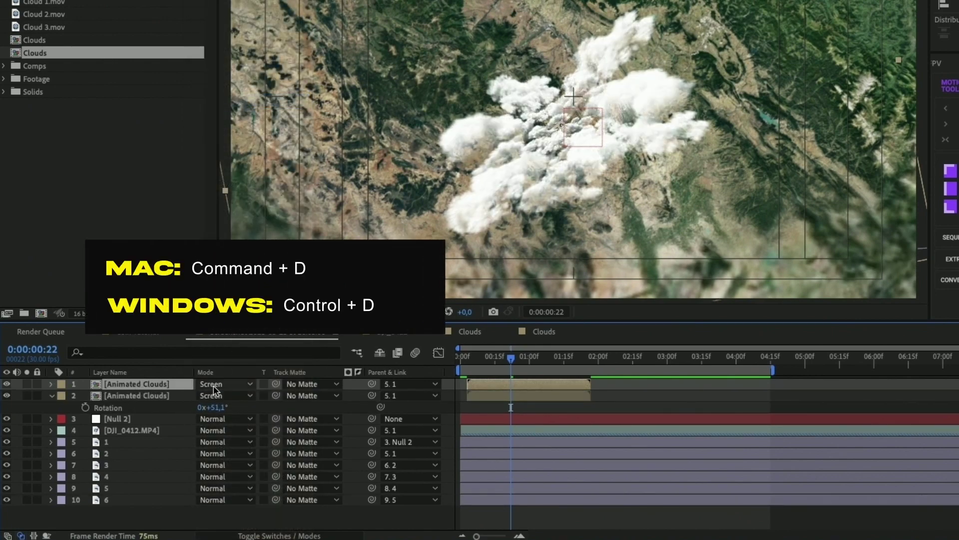
{"action": "left_click", "coordinate": [214, 385]}
{"action": "left_click", "coordinate": [235, 1]}
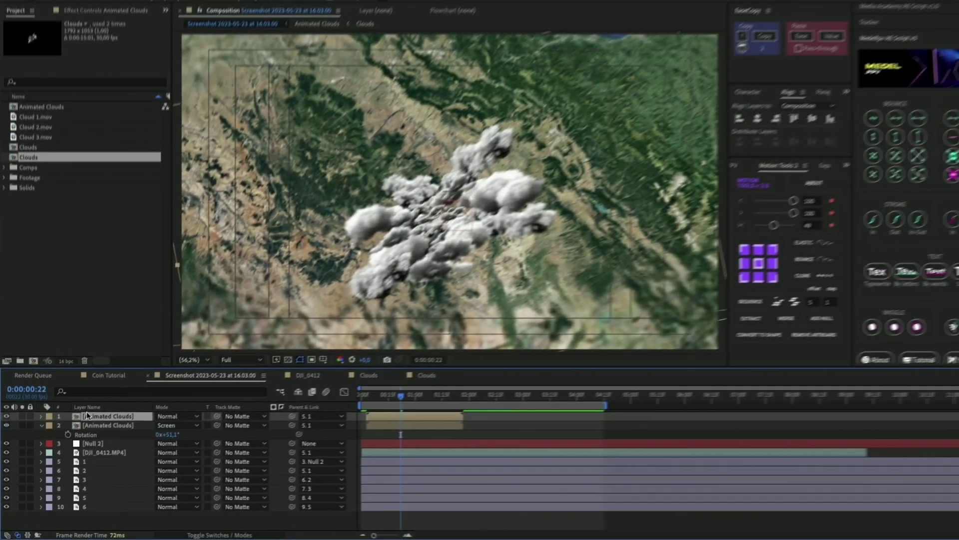
Move the Normal-mode Animated Clouds copy below the Screen one and reduce its opacity.
{"action": "left_click_drag", "start_coordinate": [87, 417], "coordinate": [95, 438]}
{"action": "key", "text": "t"}
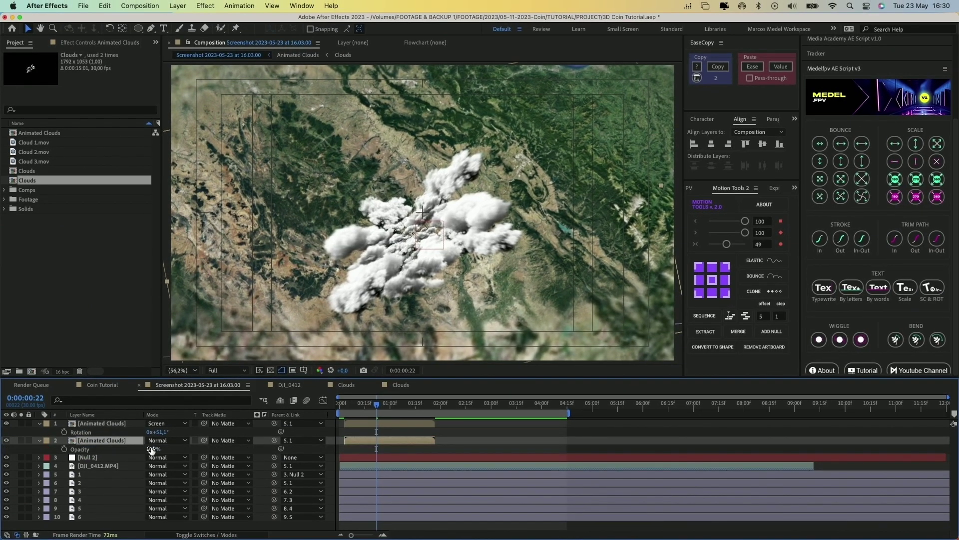
{"action": "left_click_drag", "start_coordinate": [151, 449], "coordinate": [49, 450]}
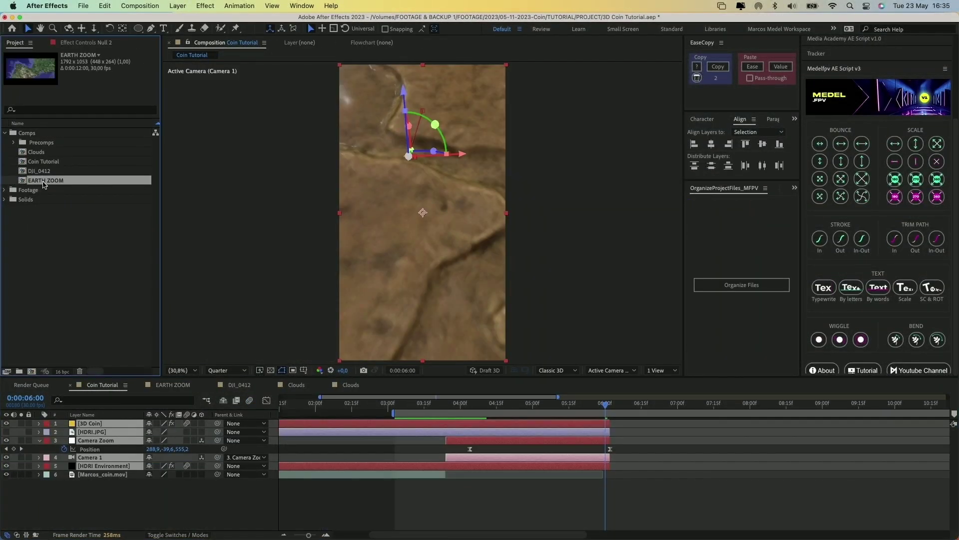
Add the EARTH ZOOM composition above 3D Coin near the end of the coin zoom and enable time remapping on it.
{"action": "left_click_drag", "start_coordinate": [43, 185], "coordinate": [615, 425]}
{"action": "right_click", "coordinate": [610, 425]}
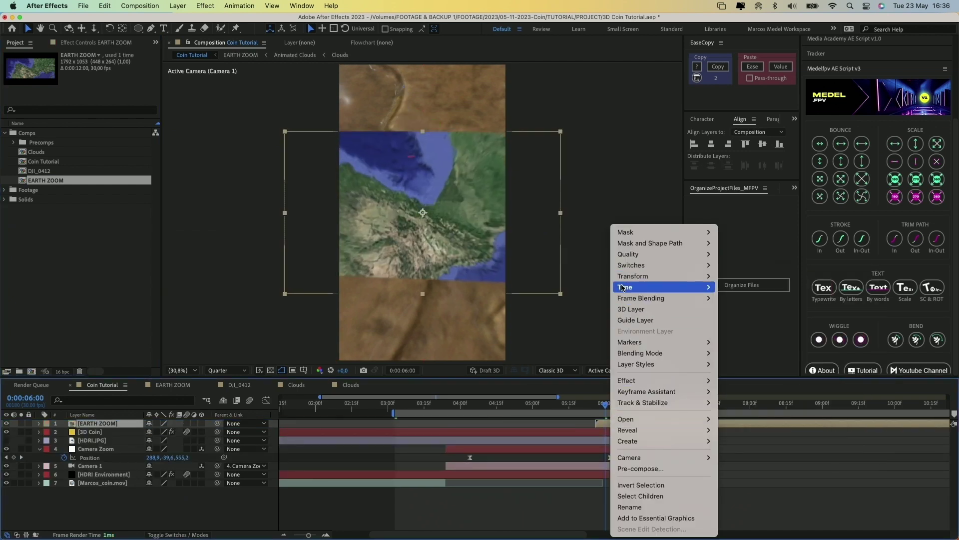
{"action": "mouse_move", "coordinate": [665, 284]}
{"action": "left_click", "coordinate": [749, 284]}
Hold EARTH ZOOM's first frame until 0:00:06:01, extend the layer's start earlier, and rotate the layer to about -23.9°.
{"action": "left_click", "coordinate": [608, 404]}
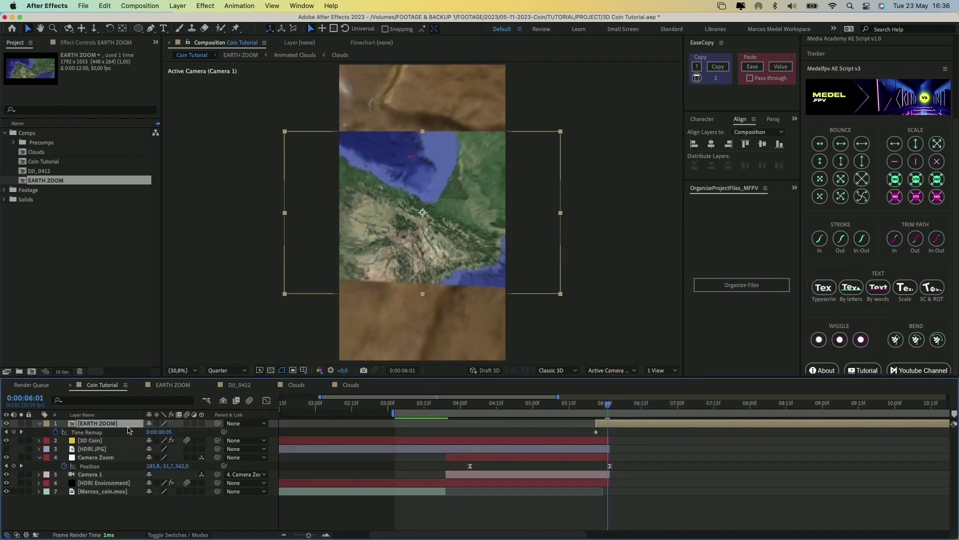
{"action": "mouse_move", "coordinate": [596, 423]}
{"action": "left_mouse_down"}
{"action": "mouse_move", "coordinate": [401, 423]}
{"action": "mouse_move", "coordinate": [622, 424]}
{"action": "mouse_move", "coordinate": [596, 405]}
{"action": "left_mouse_up"}
{"action": "key", "text": "w"}
{"action": "left_click_drag", "start_coordinate": [536, 235], "coordinate": [539, 188]}
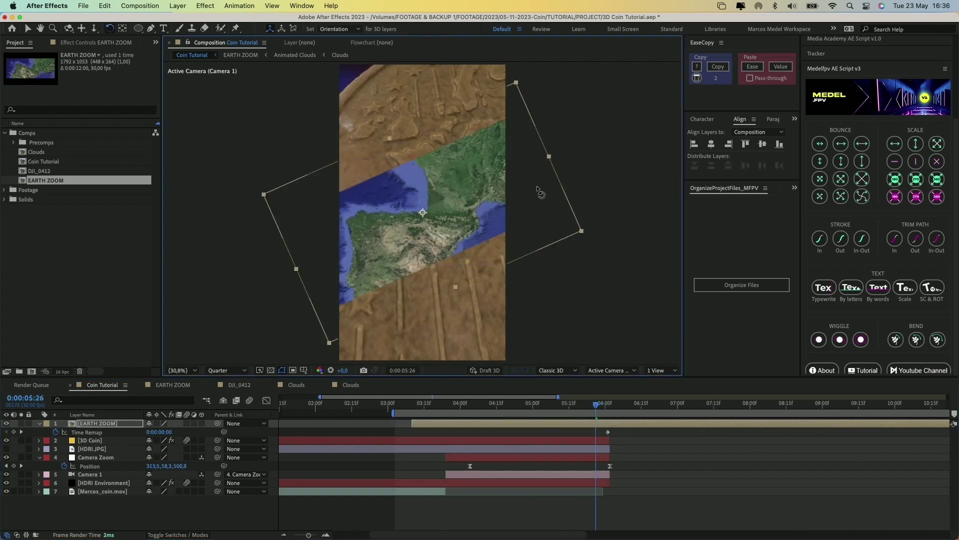
Start position, scale and rotation keyframes on the EARTH ZOOM layer at 0:00:05:26.
{"action": "key", "text": "p"}
{"action": "key", "text": "shift+s"}
{"action": "key", "text": "shift+r"}
{"action": "left_click", "coordinate": [64, 432]}
{"action": "left_click", "coordinate": [64, 440]}
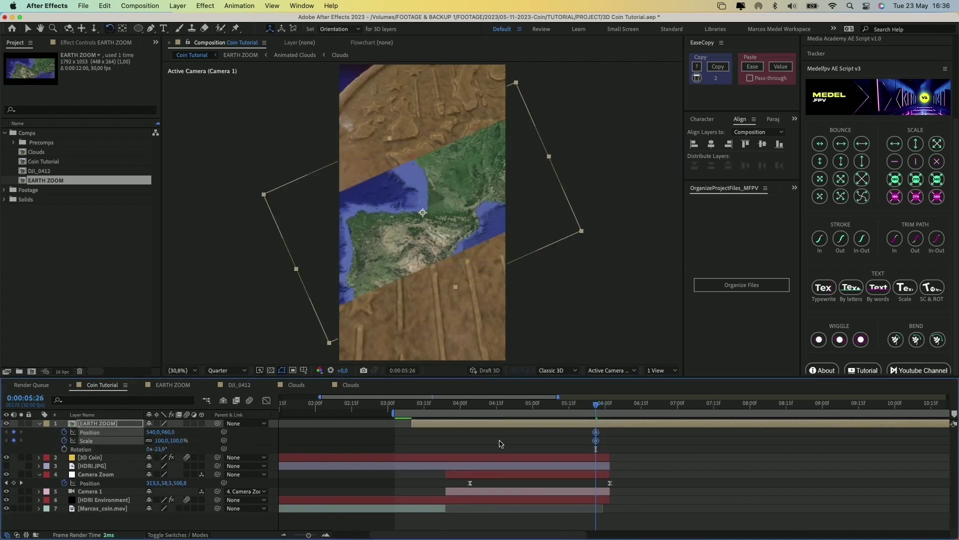
{"action": "left_click", "coordinate": [64, 449]}
Shift the EARTH ZOOM transform keyframes to about 0:00:06:00 and rescale and reposition the map over the coin.
{"action": "key", "text": "v"}
{"action": "left_click_drag", "start_coordinate": [549, 157], "coordinate": [422, 198]}
{"action": "left_click_drag", "start_coordinate": [596, 405], "coordinate": [602, 453]}
{"action": "left_click_drag", "start_coordinate": [596, 440], "coordinate": [606, 440]}
{"action": "left_click_drag", "start_coordinate": [459, 175], "coordinate": [574, 124]}
Lower EARTH ZOOM's opacity to 38% and match the map's rotation, scale and position to the coin, rotating it to about -12.4°.
{"action": "key", "text": "t"}
{"action": "left_click_drag", "start_coordinate": [152, 431], "coordinate": [122, 432]}
{"action": "key", "text": "u"}
{"action": "key", "text": "u"}
{"action": "scroll", "coordinate": [492, 199], "scroll_direction": "down", "scroll_amount": 2}
{"action": "key", "text": "w"}
{"action": "left_click_drag", "start_coordinate": [493, 199], "coordinate": [500, 215]}
{"action": "key", "text": "v"}
{"action": "left_click_drag", "start_coordinate": [508, 180], "coordinate": [556, 171]}
{"action": "left_click_drag", "start_coordinate": [452, 214], "coordinate": [442, 195]}
Trim the start of EARTH ZOOM to 0:00:05:26 and keyframe an opacity fade-in from that frame.
{"action": "key", "text": "Page_Up"}
{"action": "key", "text": "Page_Up"}
{"action": "key", "text": "Page_Up"}
{"action": "key", "text": "Page_Up"}
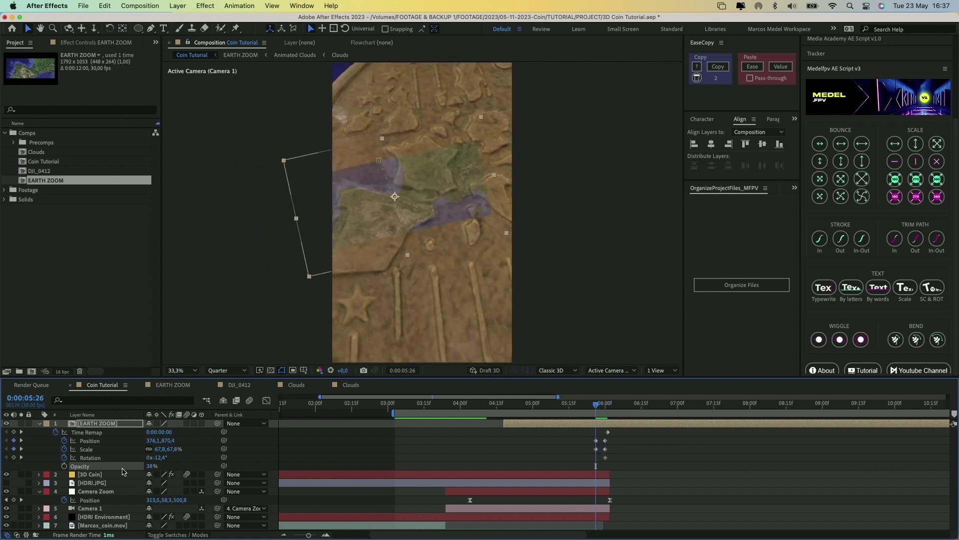
{"action": "key", "text": "alt+bracketleft"}
{"action": "left_click", "coordinate": [64, 466]}
{"action": "left_click_drag", "start_coordinate": [154, 466], "coordinate": [52, 472]}
{"action": "key", "text": "Page_Down"}
{"action": "key", "text": "Page_Down"}
{"action": "key", "text": "Page_Down"}
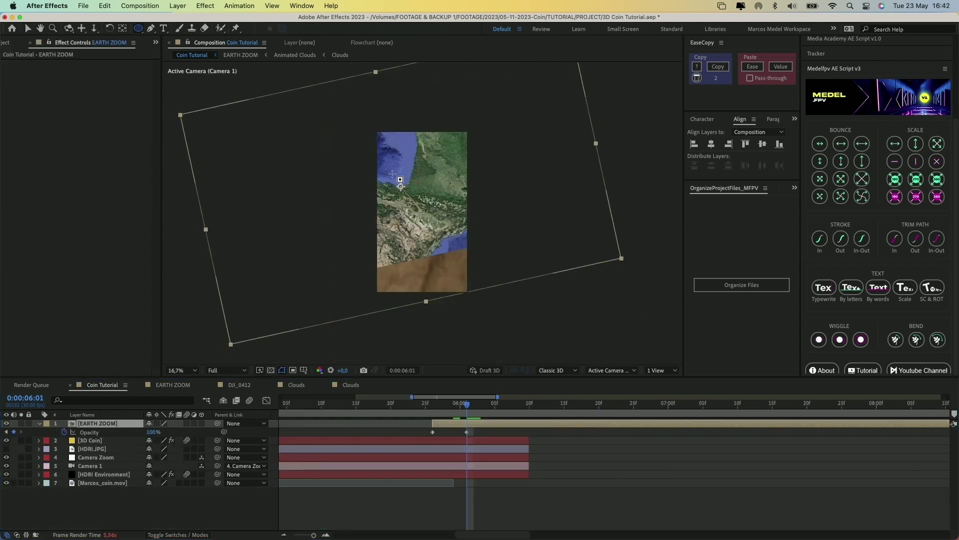
Draw an elliptical mask on EARTH ZOOM around the map's upper area and adjust its points to fit the coin relief.
{"action": "left_click_drag", "start_coordinate": [306, 147], "coordinate": [503, 209]}
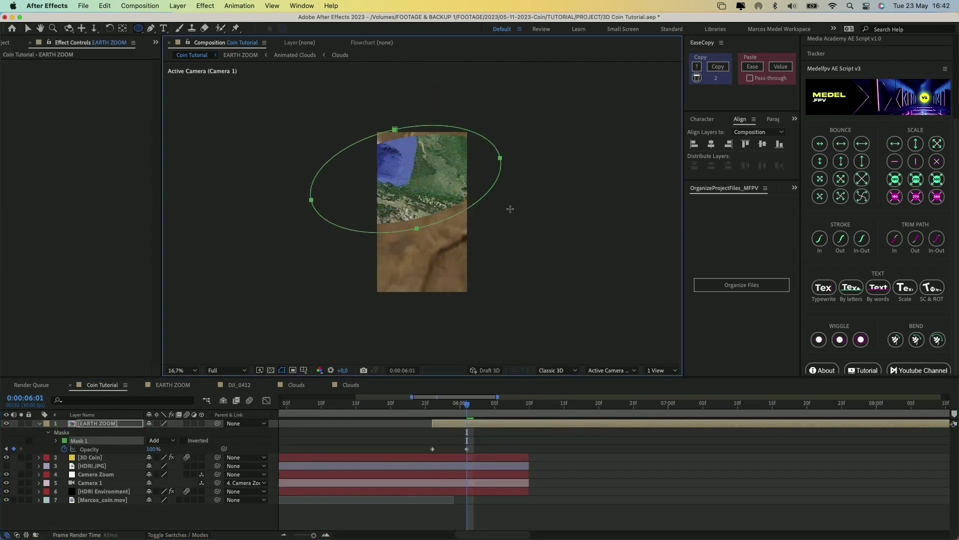
{"action": "key", "text": "v"}
{"action": "left_click_drag", "start_coordinate": [498, 156], "coordinate": [485, 183]}
{"action": "left_click_drag", "start_coordinate": [384, 154], "coordinate": [391, 179]}
{"action": "left_click_drag", "start_coordinate": [488, 201], "coordinate": [452, 203]}
{"action": "left_click_drag", "start_coordinate": [308, 200], "coordinate": [334, 207]}
Feather the EARTH ZOOM mask by 34 pixels and refine its outline.
{"action": "scroll", "coordinate": [336, 207], "scroll_direction": "up", "scroll_amount": 2}
{"action": "key", "text": "f"}
{"action": "left_click_drag", "start_coordinate": [157, 440], "coordinate": [198, 440]}
{"action": "left_click_drag", "start_coordinate": [363, 146], "coordinate": [364, 163]}
{"action": "left_click_drag", "start_coordinate": [247, 203], "coordinate": [255, 220]}
{"action": "left_click_drag", "start_coordinate": [480, 193], "coordinate": [476, 209]}
{"action": "left_click_drag", "start_coordinate": [369, 292], "coordinate": [368, 283]}
{"action": "left_click_drag", "start_coordinate": [475, 210], "coordinate": [473, 208]}
{"action": "left_click_drag", "start_coordinate": [166, 441], "coordinate": [142, 440]}
Add 50cent.jpeg to the Coin Tutorial composition as a colour reference, scaled to 45.8% beside the map.
{"action": "left_click", "coordinate": [5, 42]}
{"action": "left_click_drag", "start_coordinate": [30, 132], "coordinate": [438, 212]}
{"action": "key", "text": "s"}
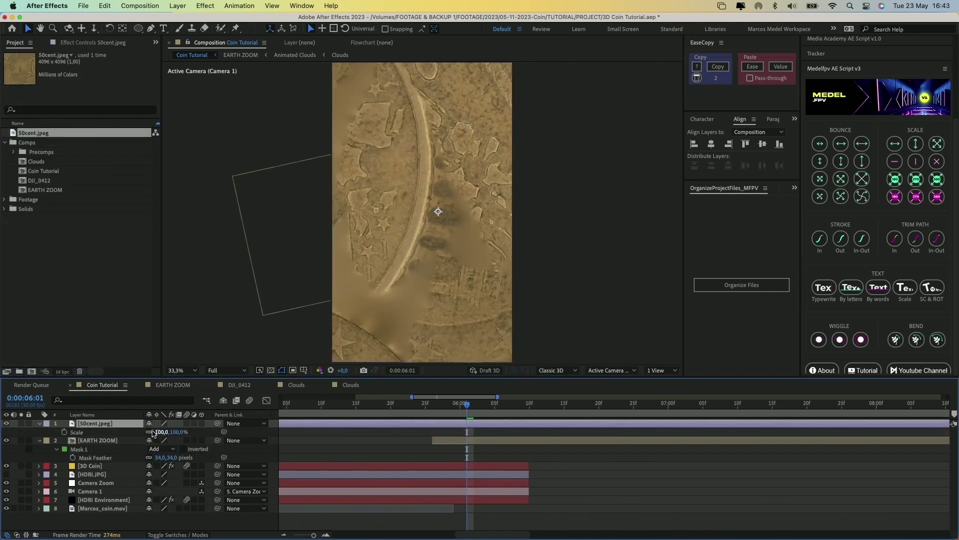
{"action": "left_click_drag", "start_coordinate": [176, 432], "coordinate": [460, 282]}
Apply the Tritone effect to EARTH ZOOM and sample its shadows, midtones and highlights from the 50cent.jpeg coin texture.
{"action": "key", "text": "ctrl+space"}
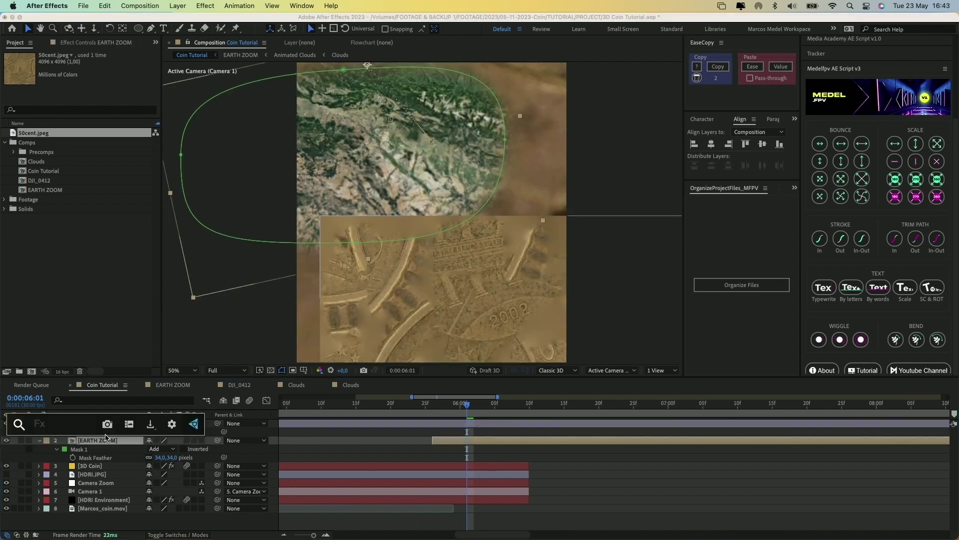
{"action": "type", "text": "trito"}
{"action": "key", "text": "Return"}
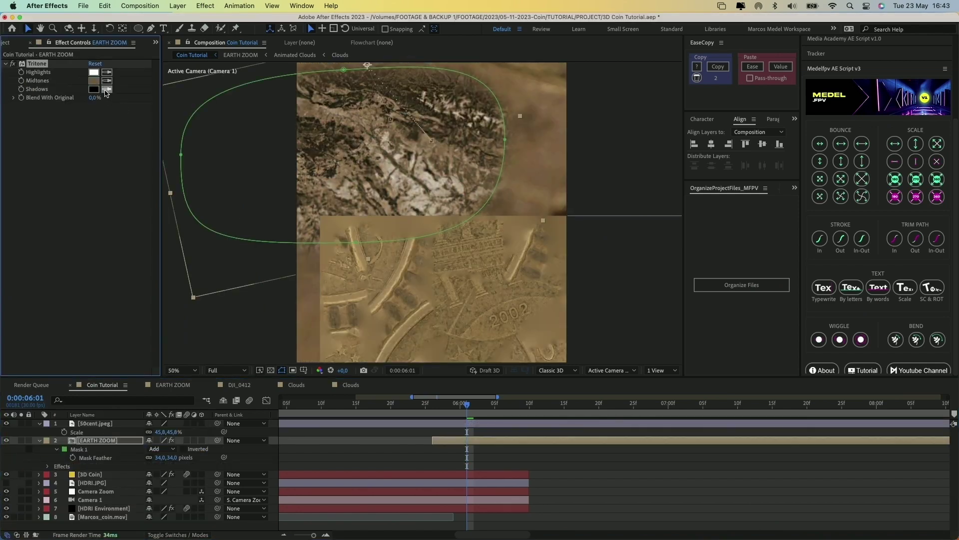
{"action": "left_click", "coordinate": [345, 239]}
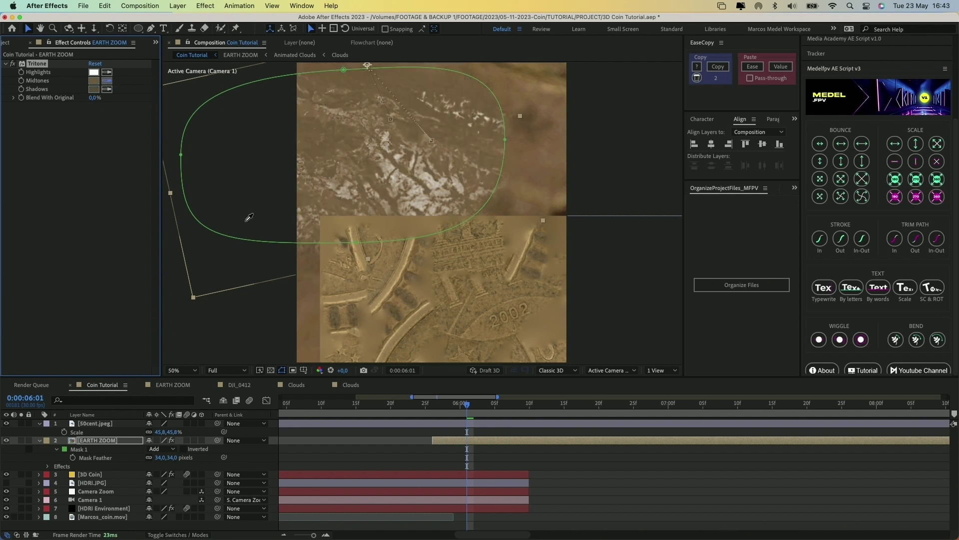
{"action": "left_click", "coordinate": [394, 280]}
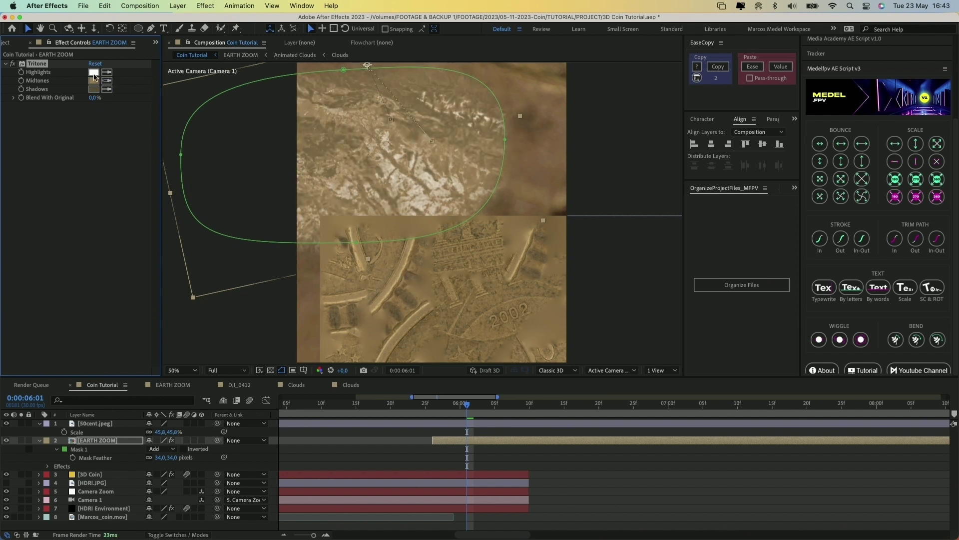
{"action": "left_click", "coordinate": [398, 280]}
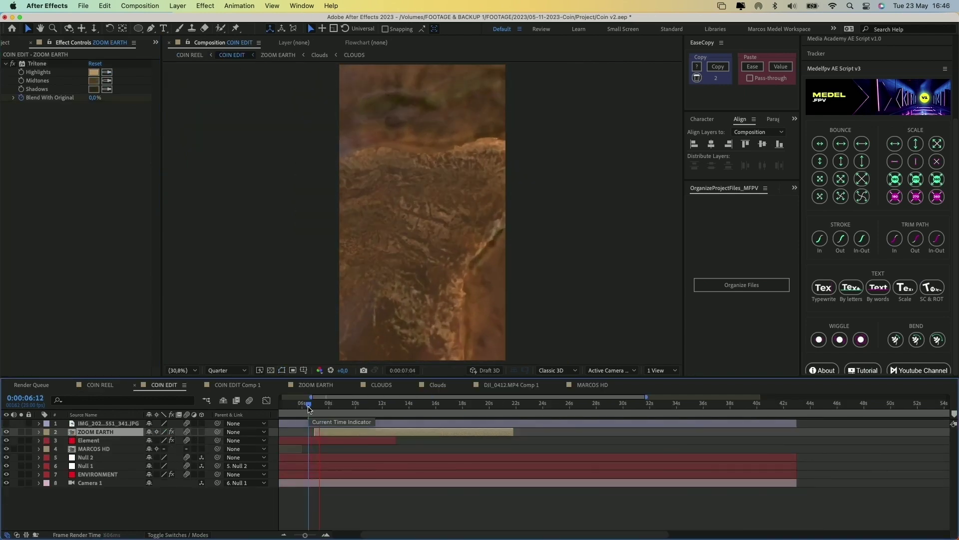
Examine the position, scale and rotation keyframes of the ZOOM EARTH layer in the COIN EDIT composition.
{"action": "left_click", "coordinate": [319, 406]}
{"action": "key", "text": "u"}
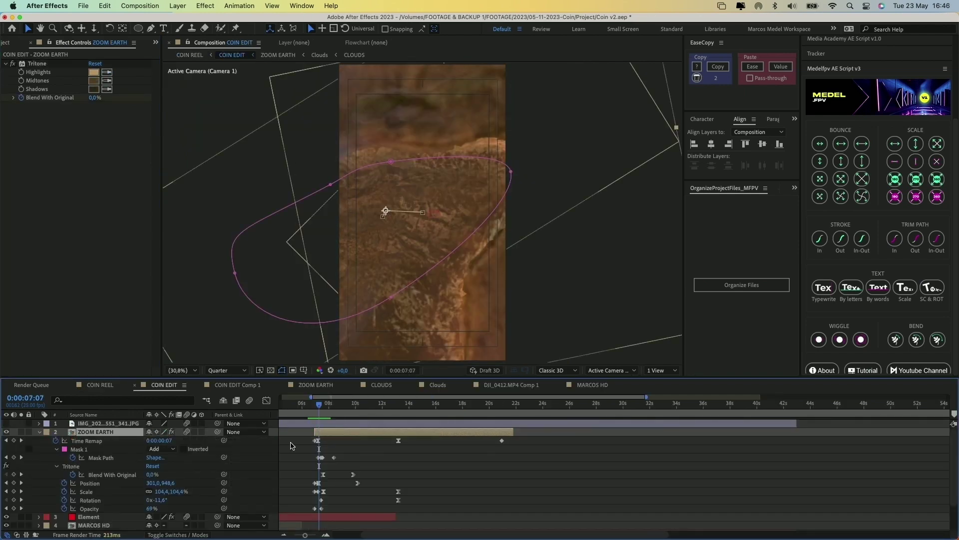
{"action": "left_click", "coordinate": [88, 485]}
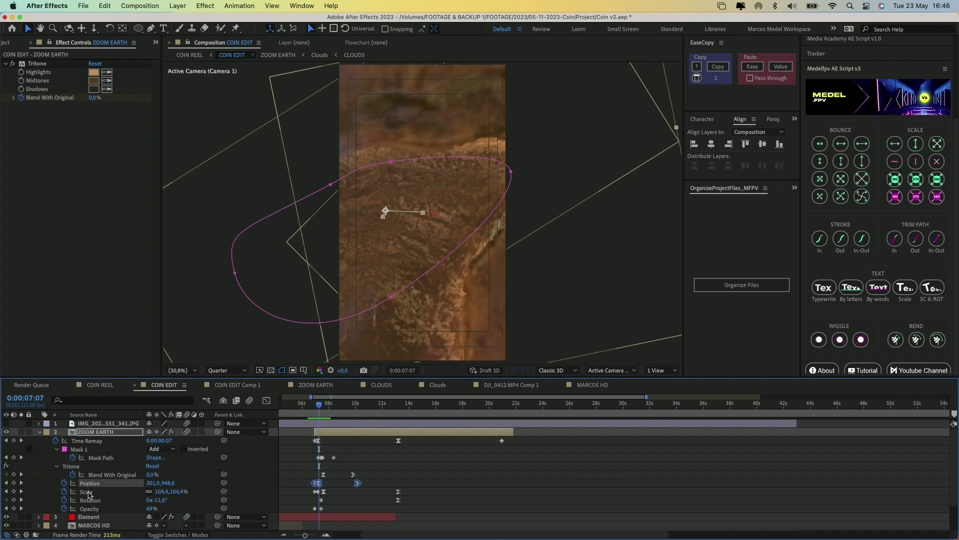
{"action": "left_click", "coordinate": [88, 493]}
{"action": "left_click", "coordinate": [89, 501]}
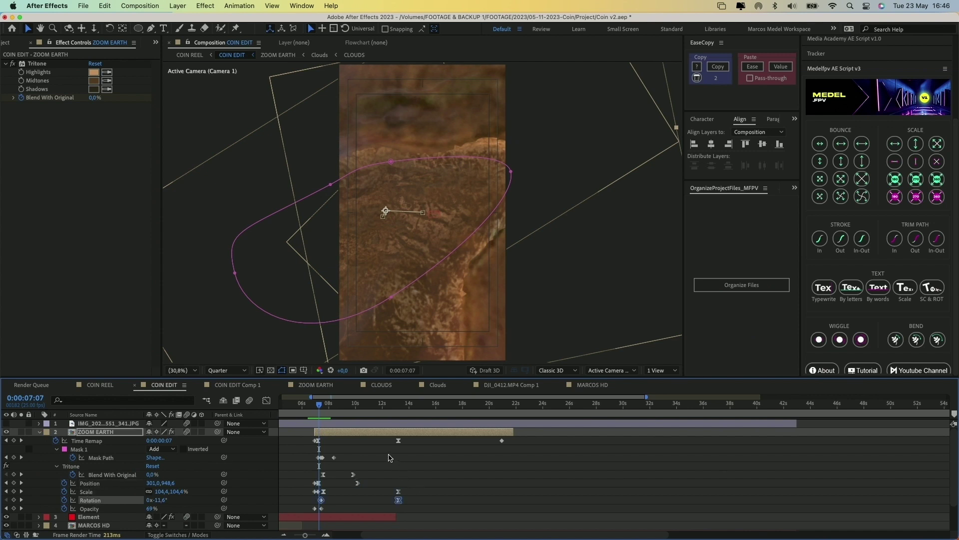
Review how Tritone's Blend With Original changes over time on the ZOOM EARTH layer.
{"action": "key", "text": "="}
{"action": "key", "text": "="}
{"action": "scroll", "coordinate": [384, 461], "scroll_direction": "left", "scroll_amount": 2}
{"action": "left_click_drag", "start_coordinate": [376, 407], "coordinate": [378, 407]}
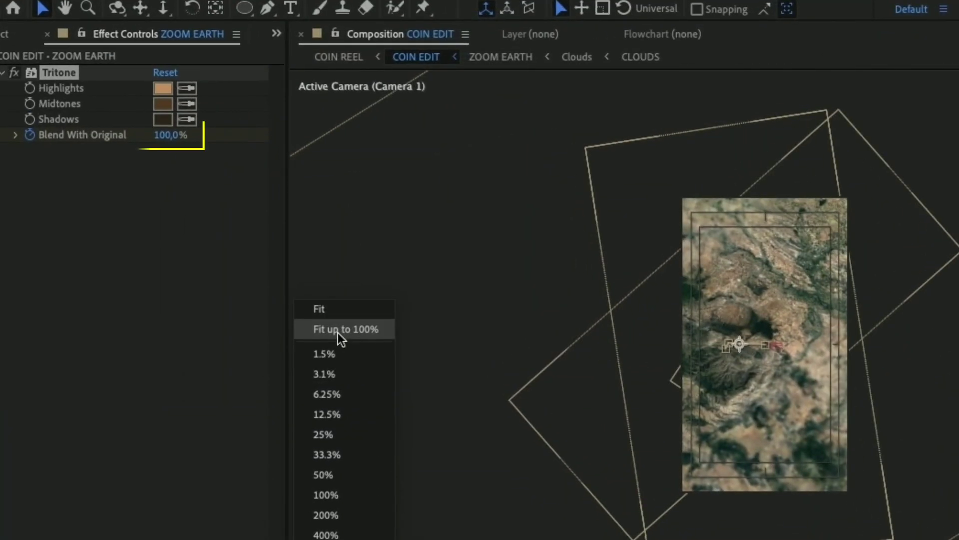
{"action": "left_click", "coordinate": [189, 204]}
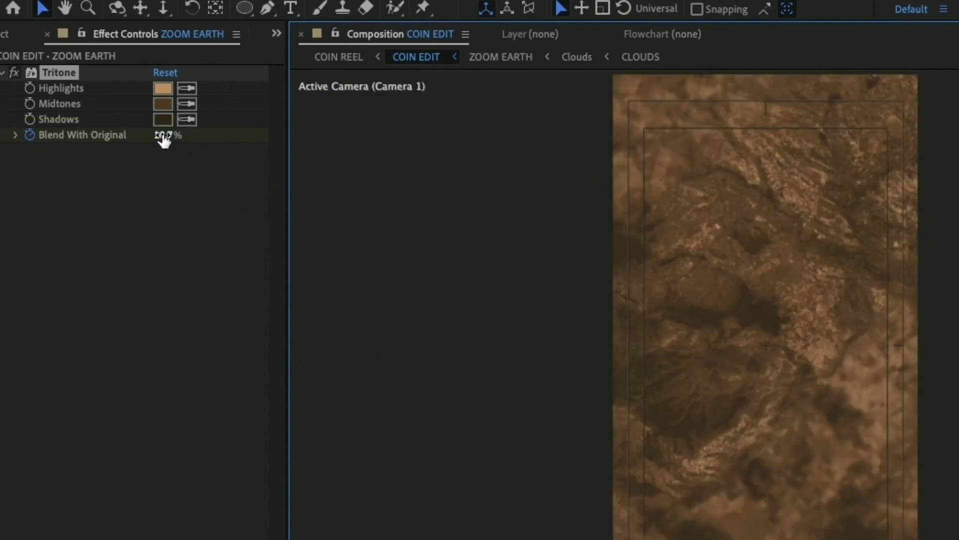
{"action": "left_click_drag", "start_coordinate": [164, 140], "coordinate": [107, 135]}
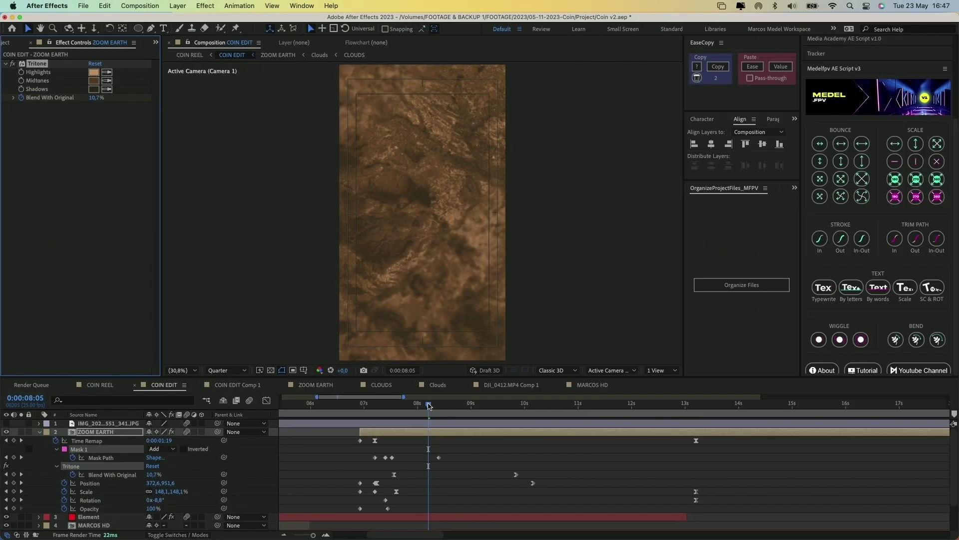
{"action": "left_click_drag", "start_coordinate": [428, 406], "coordinate": [439, 405]}
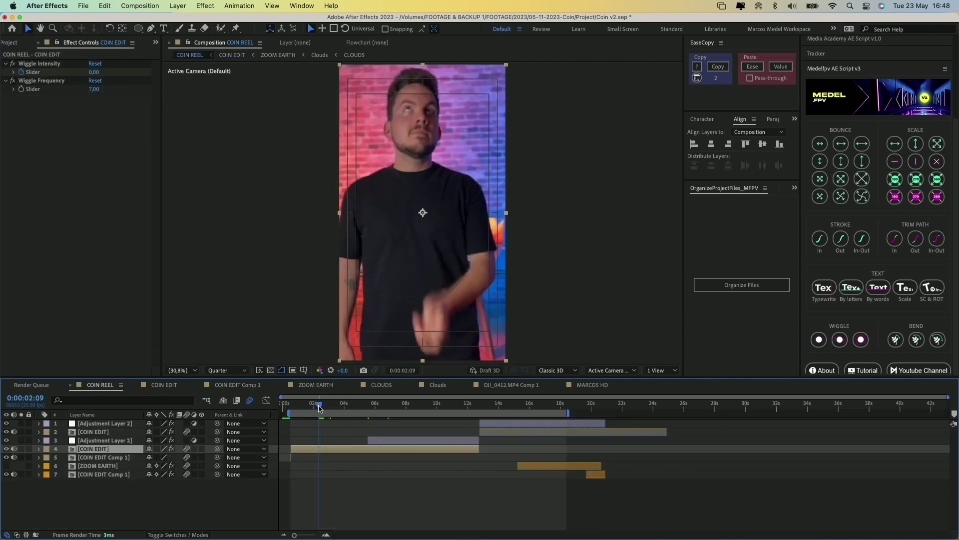
Examine the Wiggle Intensity slider keyframes of the COIN EDIT layer in COIN REEL, solo the layer and preview from 0:00:05:01.
{"action": "left_click_drag", "start_coordinate": [321, 406], "coordinate": [334, 408]}
{"action": "key", "text": "u"}
{"action": "left_click", "coordinate": [106, 473]}
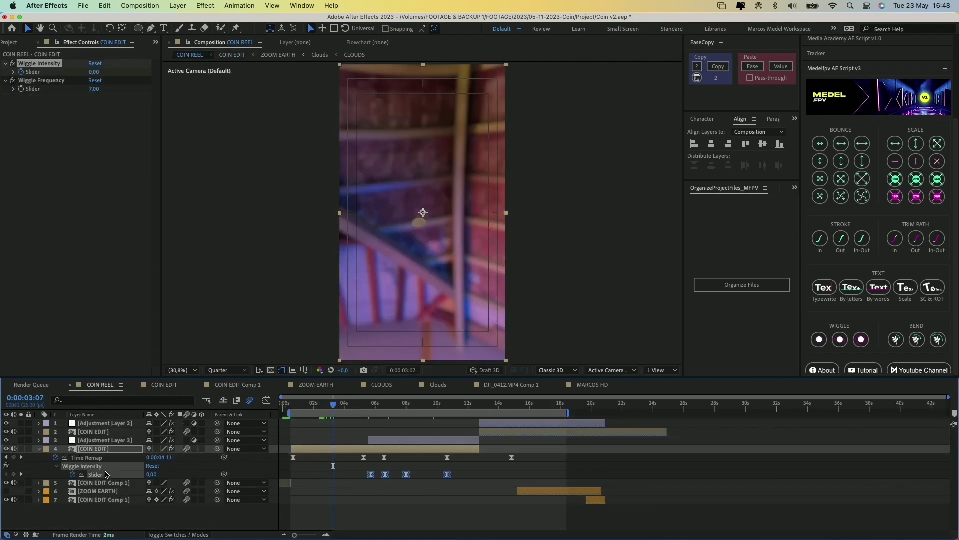
{"action": "left_click", "coordinate": [20, 449]}
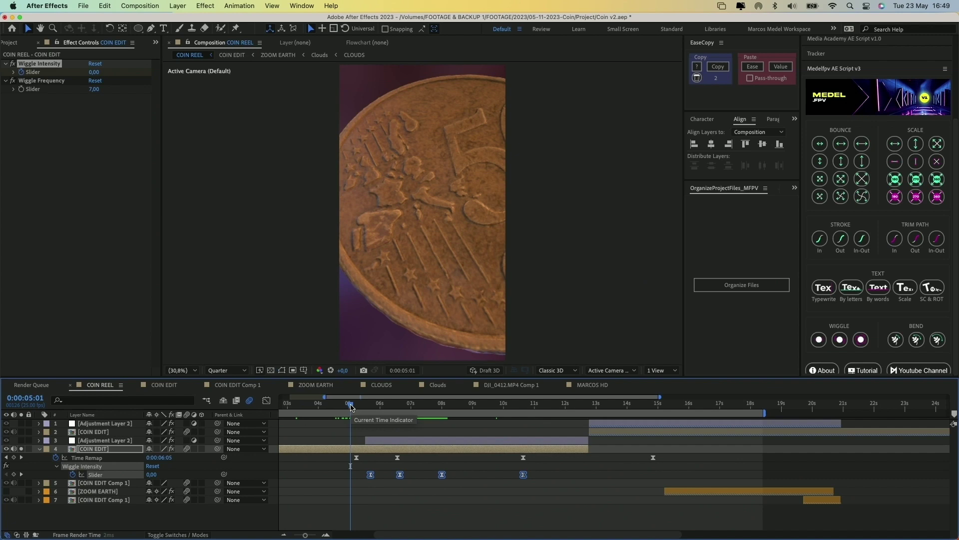
{"action": "key", "text": "space"}
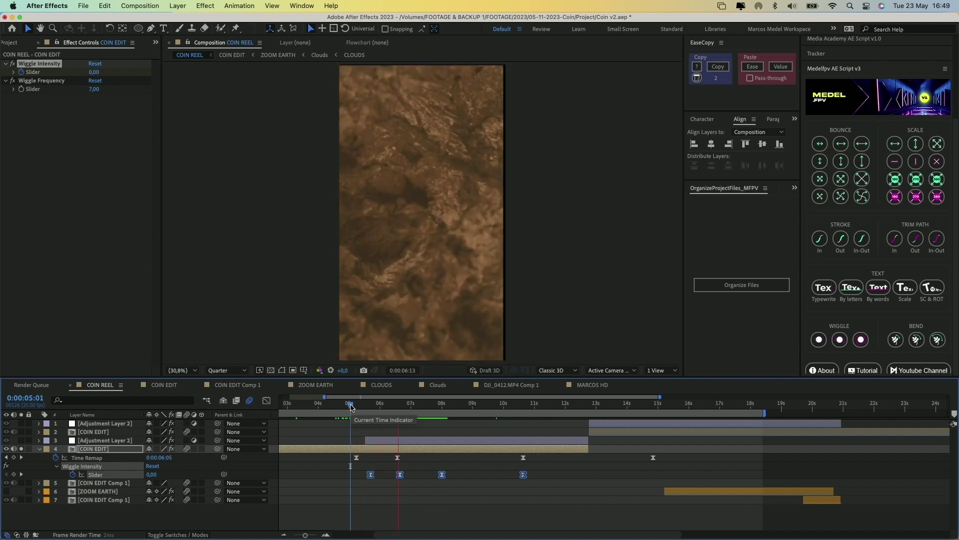
Check the COIN EDIT layer's position at 0:00:05:13, collapse its properties and turn off its solo.
{"action": "left_click_drag", "start_coordinate": [351, 407], "coordinate": [365, 407]}
{"action": "key", "text": "p"}
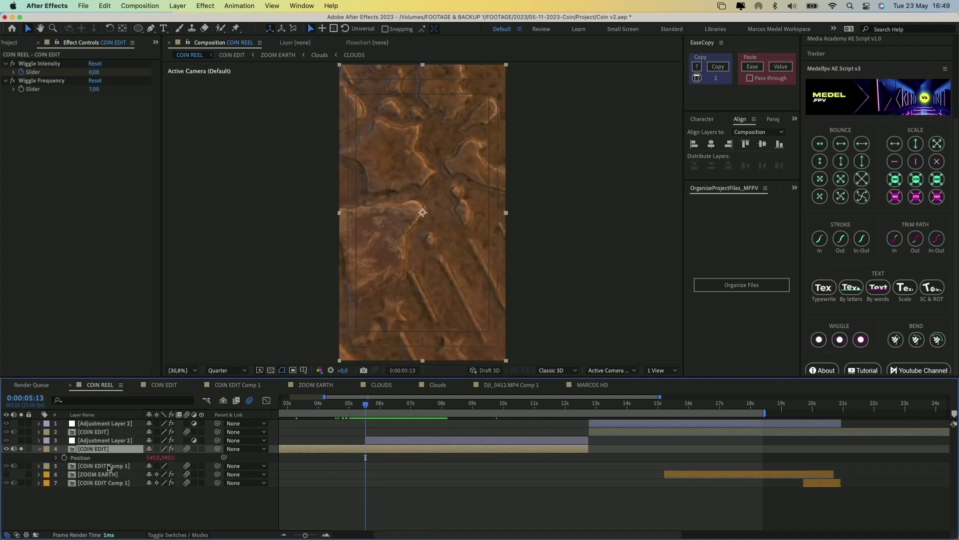
{"action": "left_click", "coordinate": [40, 449]}
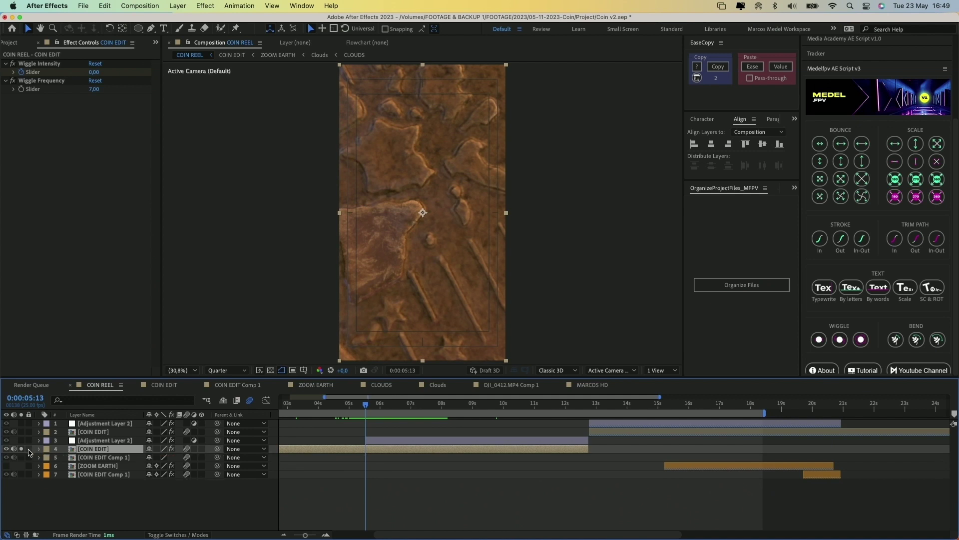
{"action": "left_click", "coordinate": [21, 449]}
Examine the Optics Compensation settings and keyframes on the Adjustment Layer 2 above COIN EDIT, comparing the frame without the effect.
{"action": "left_click", "coordinate": [76, 475]}
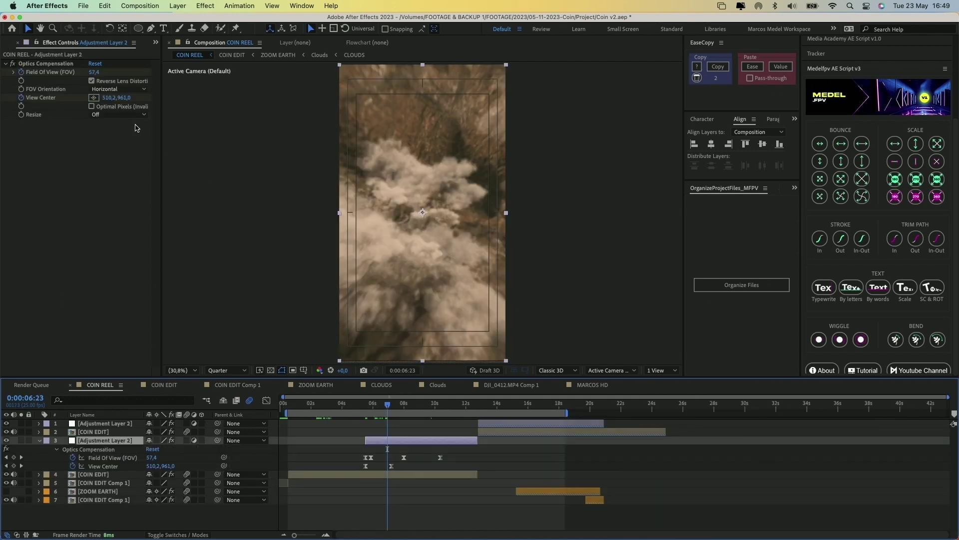
{"action": "left_click", "coordinate": [13, 64]}
{"action": "left_click", "coordinate": [13, 64]}
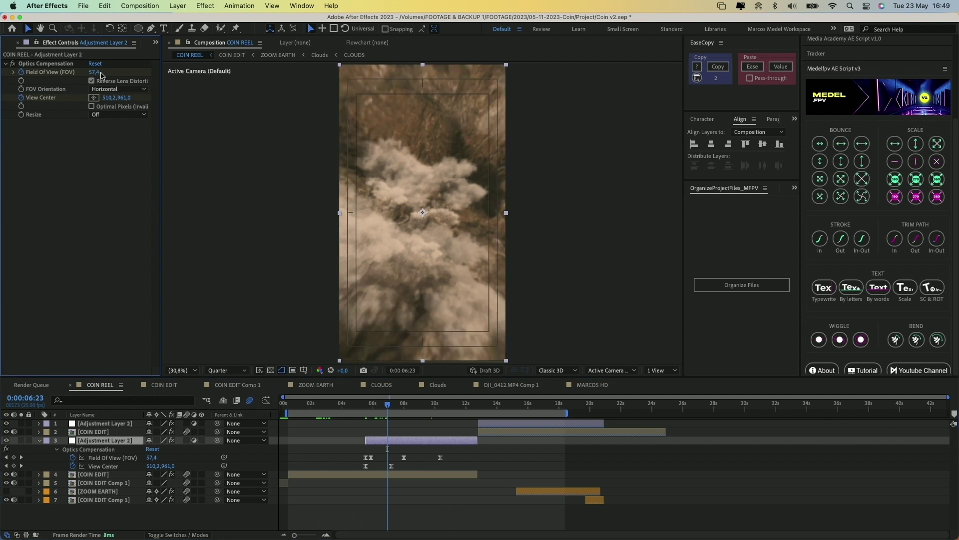
{"action": "left_click_drag", "start_coordinate": [100, 75], "coordinate": [151, 88]}
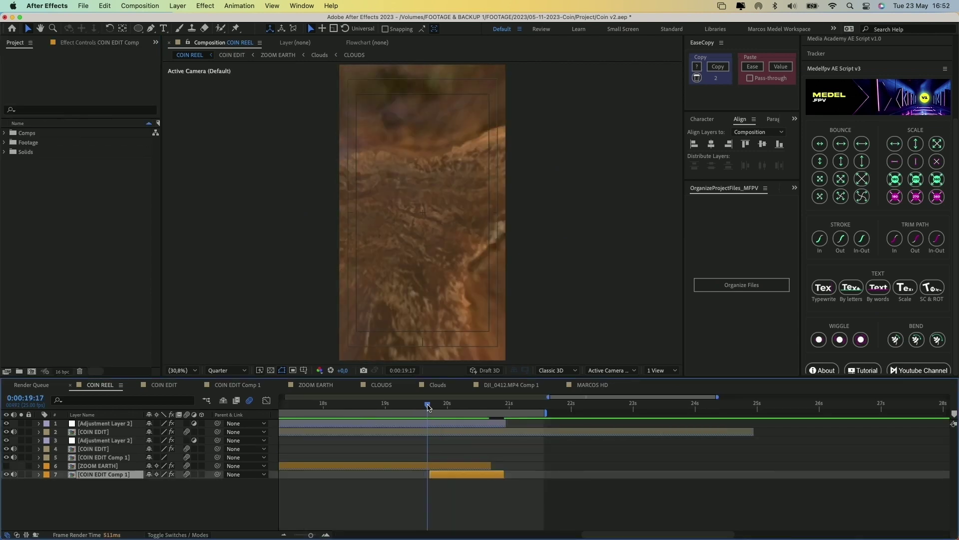
Examine the position, scale and rotation keyframes of the bottom COIN EDIT Comp 1 layer around 0:00:20:09.
{"action": "left_click_drag", "start_coordinate": [428, 405], "coordinate": [472, 406]}
{"action": "key", "text": "p"}
{"action": "key", "text": "shift+s"}
{"action": "key", "text": "shift+r"}
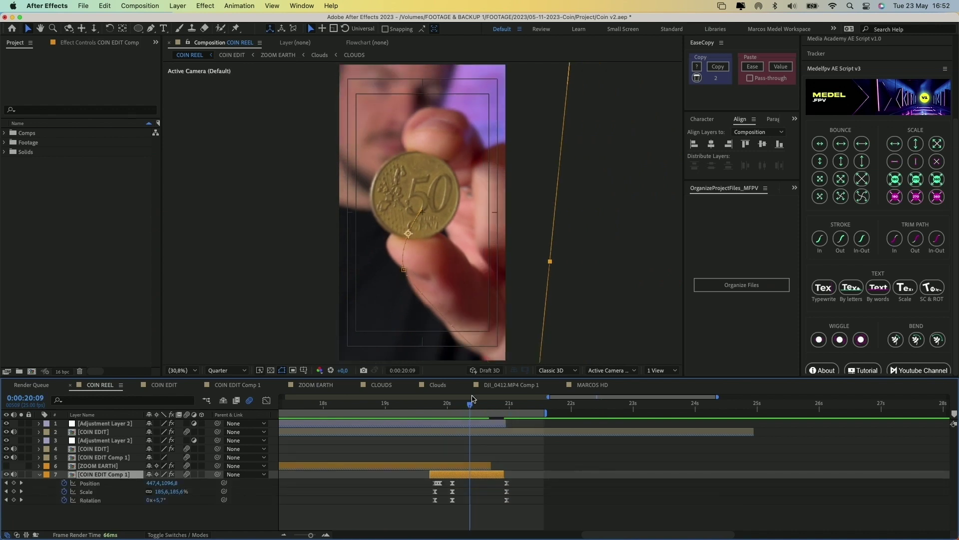